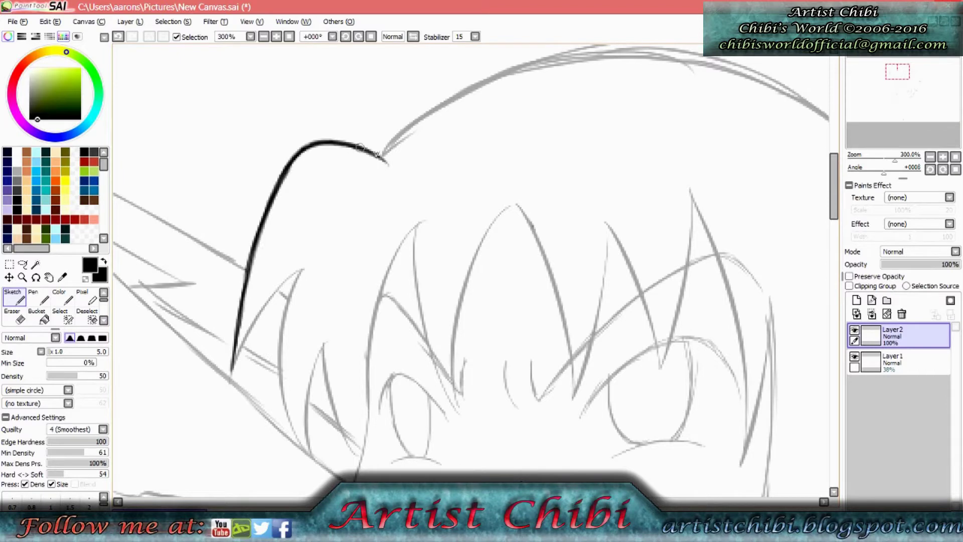
Ink the pointed bangs and side hair spikes on Layer2 over the grey sketch.
drag(296, 441, 304, 263)
mouse_move(311, 458)
mouse_down()
mouse_move(323, 344)
mouse_move(337, 423)
mouse_move(363, 461)
mouse_up()
mouse_move(367, 408)
mouse_down()
mouse_move(375, 314)
mouse_move(419, 222)
mouse_move(461, 412)
mouse_move(512, 203)
mouse_move(549, 274)
mouse_move(574, 396)
mouse_move(606, 222)
mouse_move(652, 326)
mouse_move(690, 243)
mouse_move(716, 260)
mouse_move(747, 421)
mouse_move(770, 312)
mouse_move(752, 351)
mouse_move(553, 283)
mouse_up()
drag(424, 474, 457, 176)
drag(517, 122, 544, 424)
Ink the long front hair lock below the face, including its curved lower end and pointed tips.
scroll(797, 113, down, 5)
mouse_move(348, 446)
mouse_down()
mouse_move(308, 404)
mouse_move(319, 284)
mouse_move(401, 146)
mouse_move(335, 344)
mouse_move(373, 428)
mouse_move(441, 444)
mouse_move(501, 401)
mouse_up()
drag(462, 288, 483, 400)
drag(456, 326, 519, 105)
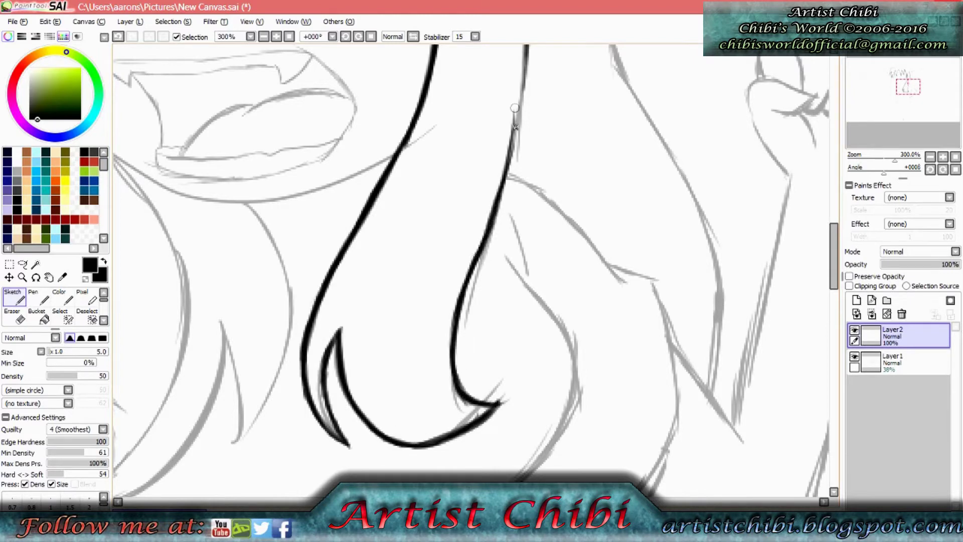
Lower the sketch on Layer1 to 22% opacity and make Layer2 active again.
scroll(699, 144, up, 5)
scroll(699, 144, down, 7)
click(15, 316)
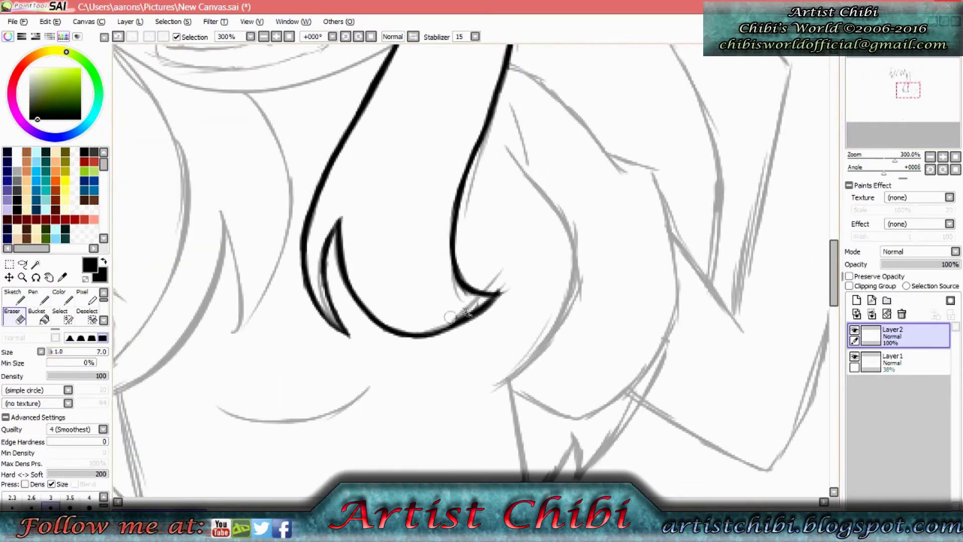
click(892, 361)
drag(913, 264, 898, 264)
click(892, 335)
Ink the remaining hair locks under the chin with the Sketch brush, following the pointed ends of the draft.
click(13, 297)
scroll(383, 200, up, 5)
mouse_move(133, 56)
mouse_down()
mouse_move(384, 112)
mouse_move(437, 200)
mouse_move(431, 328)
mouse_up()
mouse_move(266, 479)
mouse_down()
mouse_move(345, 435)
mouse_move(331, 437)
mouse_move(412, 355)
mouse_up()
drag(374, 412, 443, 262)
mouse_move(270, 478)
mouse_down()
mouse_move(396, 427)
mouse_move(466, 361)
mouse_move(480, 282)
mouse_move(491, 390)
mouse_move(545, 266)
mouse_move(509, 160)
mouse_up()
drag(906, 88, 904, 93)
mouse_move(368, 108)
mouse_down()
mouse_move(398, 286)
mouse_move(444, 337)
mouse_move(467, 275)
mouse_up()
Ink the long outer hair strand on the right side of the figure, down to its pointed lower tips.
drag(902, 99, 916, 99)
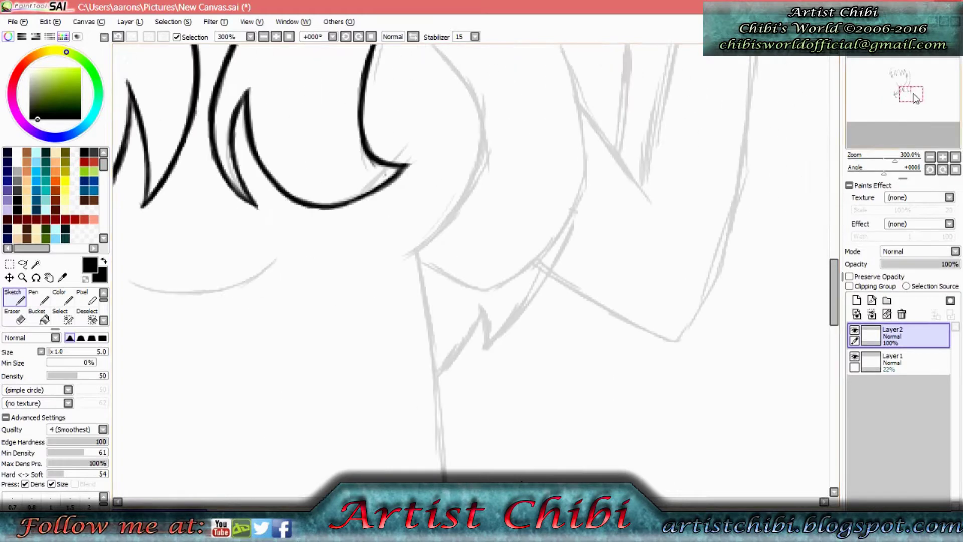
mouse_move(436, 397)
mouse_down()
mouse_move(483, 343)
mouse_move(491, 356)
mouse_move(546, 290)
mouse_up()
drag(910, 95, 915, 88)
mouse_move(331, 63)
mouse_down()
mouse_move(363, 117)
mouse_move(429, 301)
mouse_move(430, 373)
mouse_up()
drag(914, 87, 908, 79)
drag(453, 336, 416, 223)
Ink the curved top of the head and thin the thickened part of the line with the Eraser.
drag(909, 79, 900, 70)
mouse_move(306, 191)
mouse_down()
mouse_move(485, 93)
mouse_move(632, 86)
mouse_move(762, 160)
mouse_move(827, 288)
mouse_up()
drag(900, 70, 904, 64)
key(e)
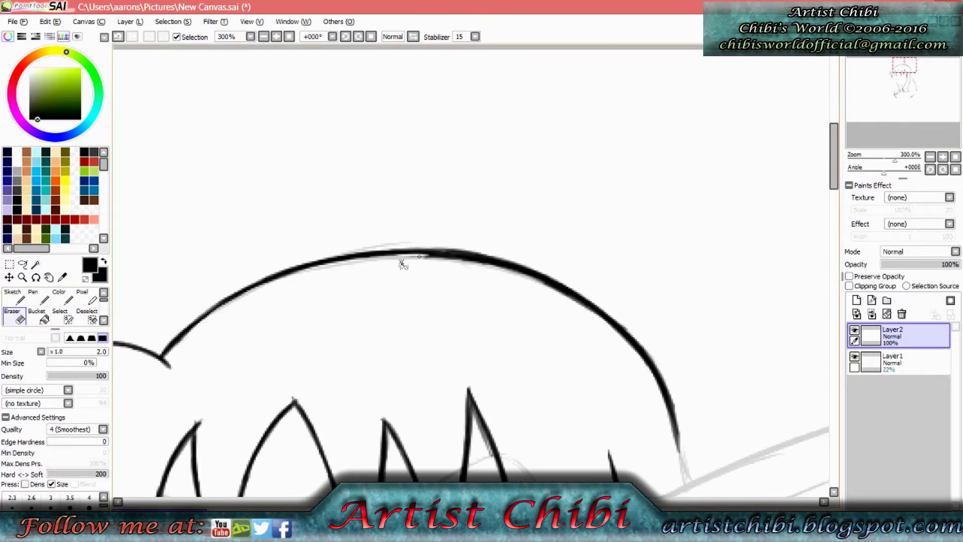
drag(395, 259, 522, 278)
key(n)
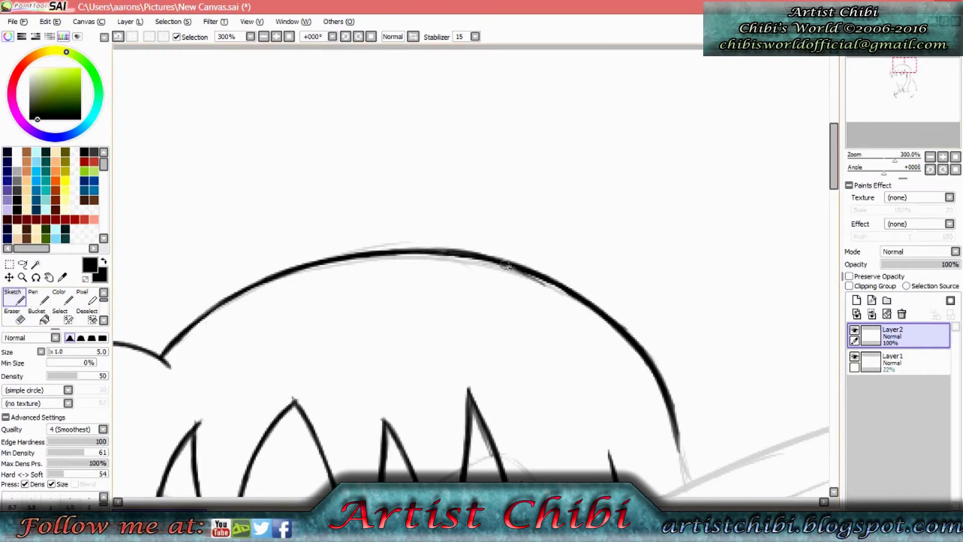
Add Layer3 beneath Layer2, ink the face and jaw outline on it, and clean the chin line with the Eraser.
scroll(531, 301, down, 5)
click(894, 82)
click(894, 82)
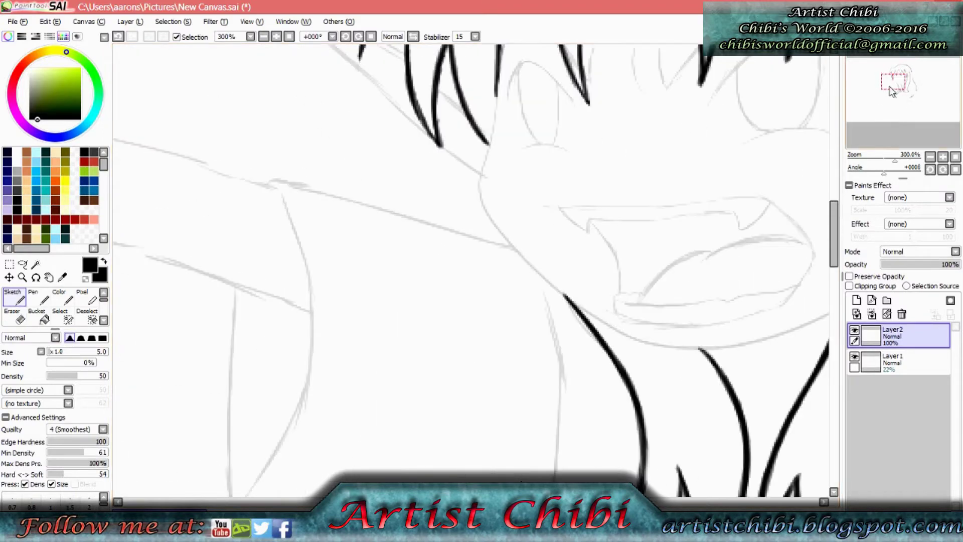
key(ctrl+minus)
key(ctrl+shift+n)
key(ctrl+plus)
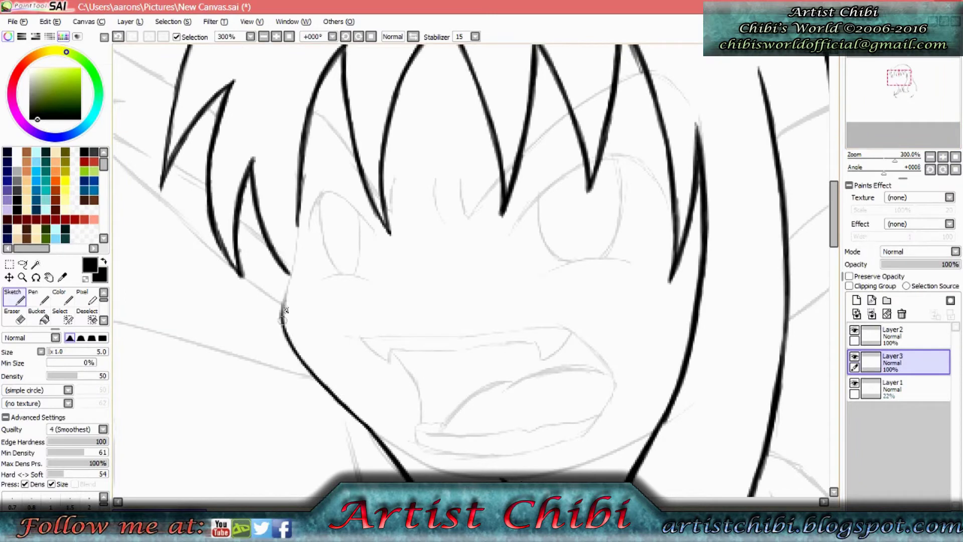
mouse_move(374, 430)
mouse_down()
mouse_move(466, 473)
mouse_move(602, 454)
mouse_move(652, 431)
mouse_up()
key(e)
drag(554, 463, 619, 439)
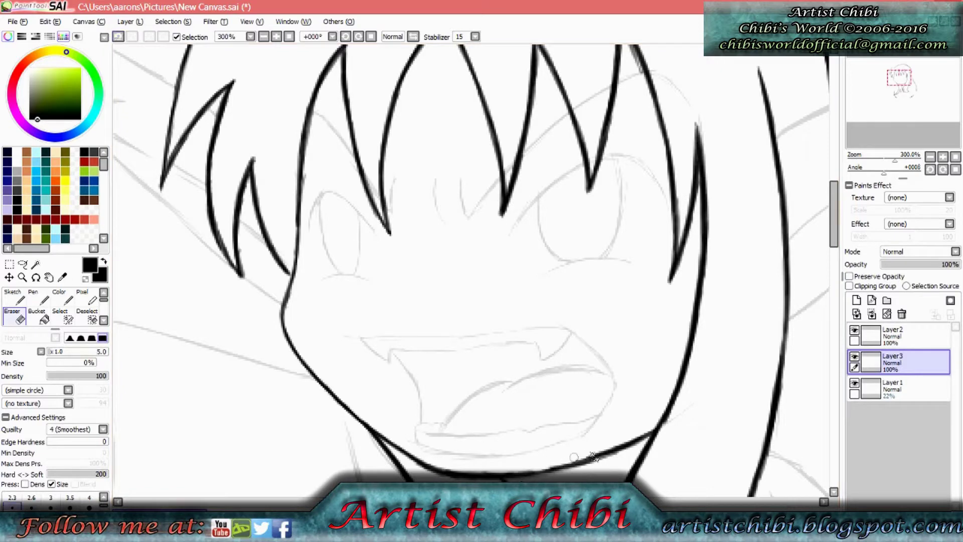
Add Layer4 above Layer3 and ink the lower edge of the right ear.
click(856, 300)
click(14, 300)
drag(898, 76, 913, 75)
drag(348, 391, 431, 332)
drag(379, 371, 476, 296)
key(ctrl+z)
drag(349, 391, 644, 160)
drag(573, 207, 719, 83)
Ink the lower edge of the left ear from its tip to the face and trim the tip with the Eraser.
key(e)
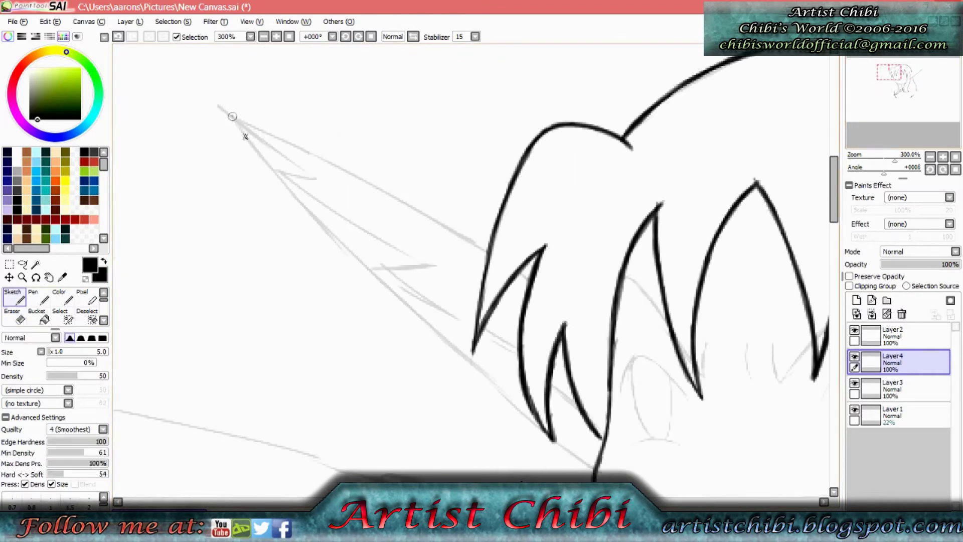
mouse_move(231, 114)
mouse_down()
mouse_move(321, 226)
mouse_move(572, 458)
mouse_up()
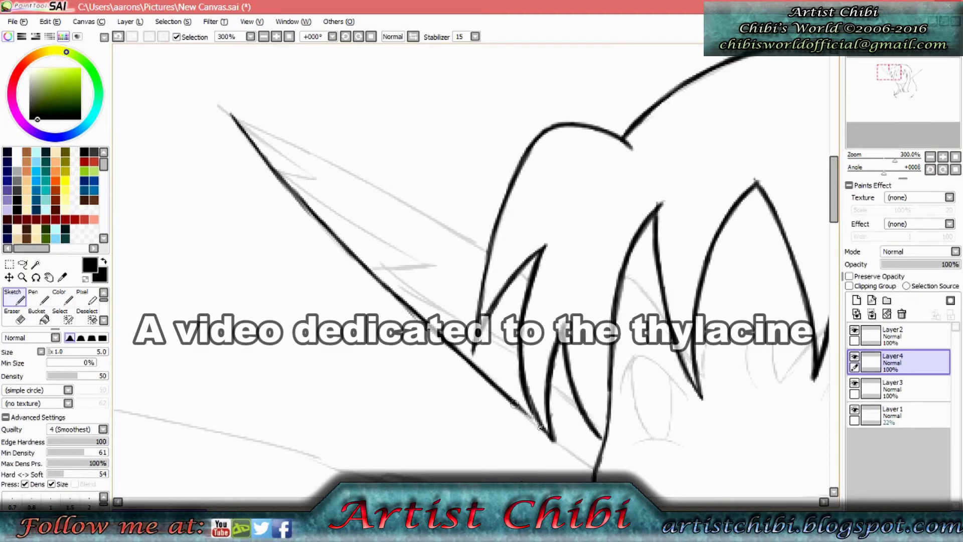
key(e)
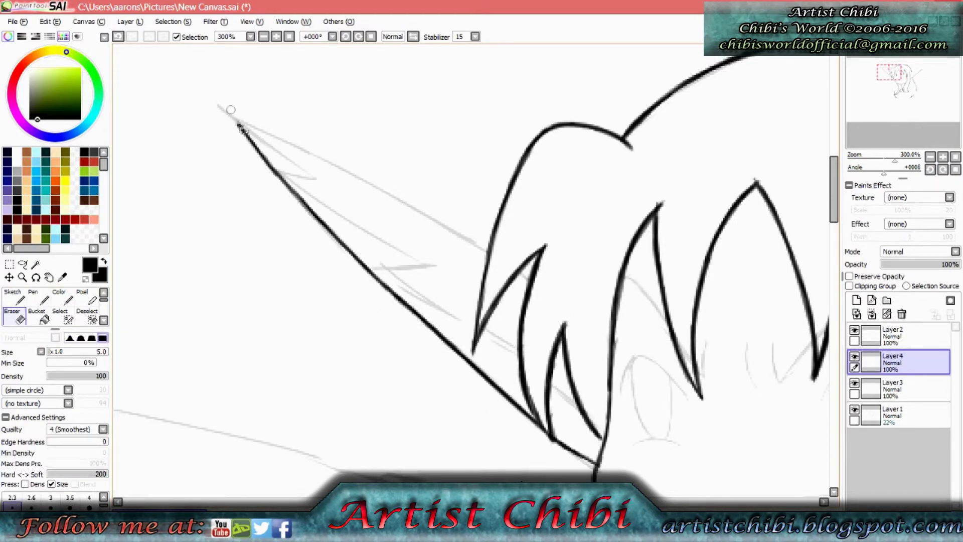
Ink both eyebrows across the bangs on Layer2 and tidy the lines with a fine Eraser.
key(b)
key(Page_Up)
mouse_move(697, 368)
mouse_down()
mouse_move(469, 286)
mouse_move(559, 193)
mouse_up()
key(e)
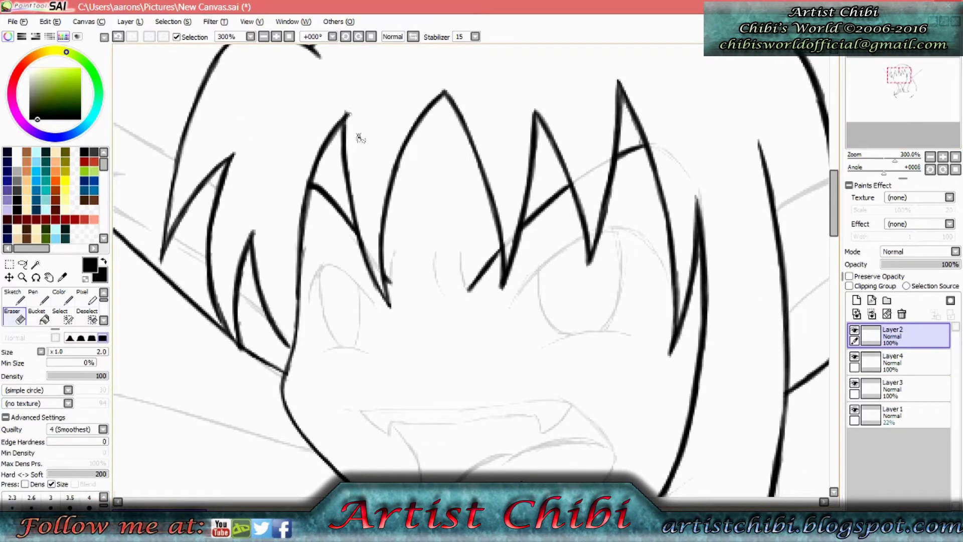
mouse_move(292, 228)
mouse_down()
mouse_move(301, 351)
mouse_move(501, 175)
mouse_move(643, 321)
mouse_up()
Ink the raised fist on Layer3, with its thumb, curled fingers and wrist.
key(b)
key(Page_Down)
key(Page_Down)
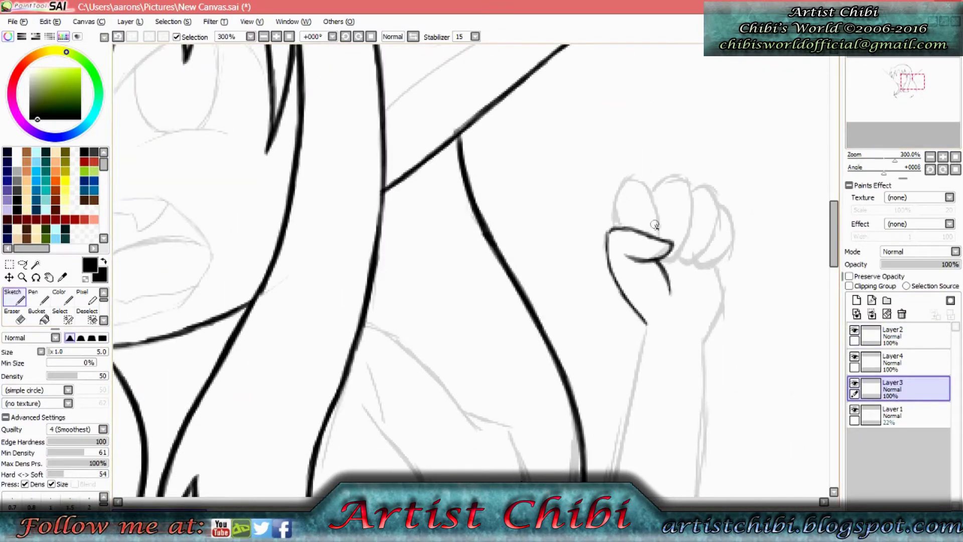
drag(658, 187, 679, 248)
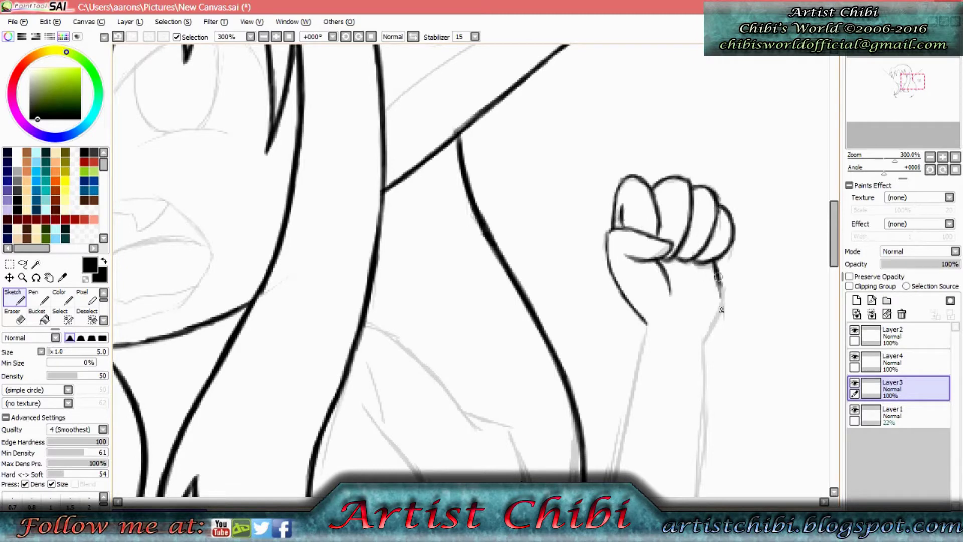
drag(720, 297, 701, 341)
drag(693, 269, 687, 287)
Ink the outline of the open mouth and the short crease lines between the eyes.
drag(921, 84, 912, 82)
drag(304, 243, 516, 230)
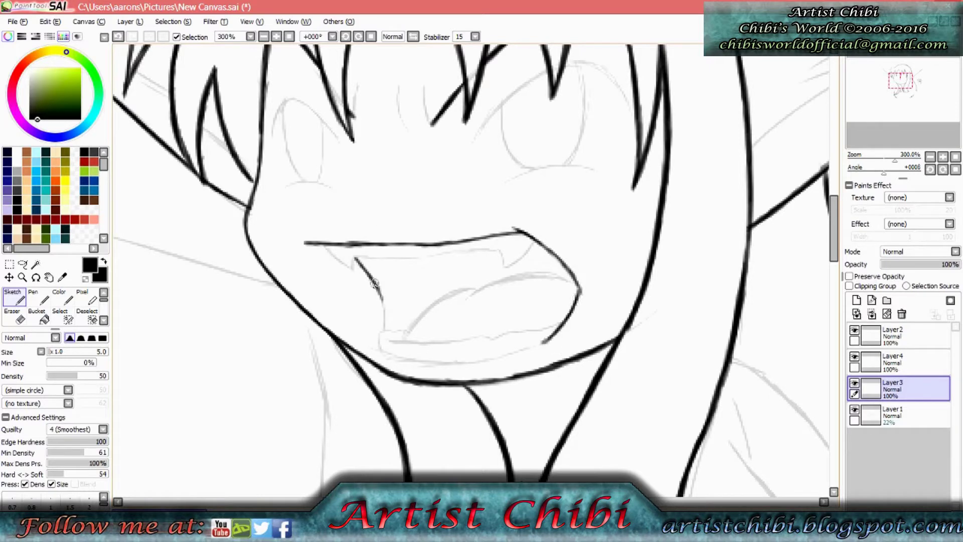
mouse_move(372, 347)
mouse_down()
mouse_move(485, 358)
mouse_move(548, 341)
mouse_up()
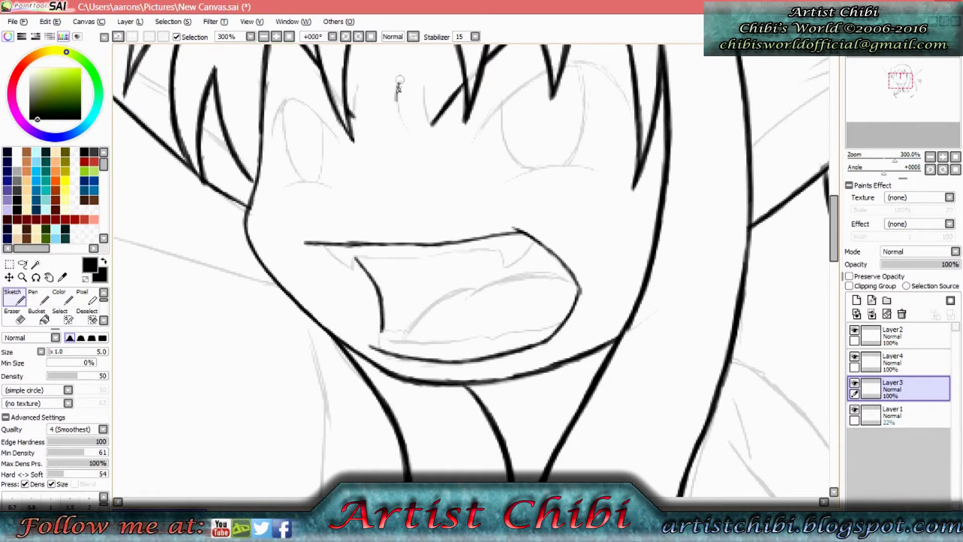
drag(361, 79, 354, 120)
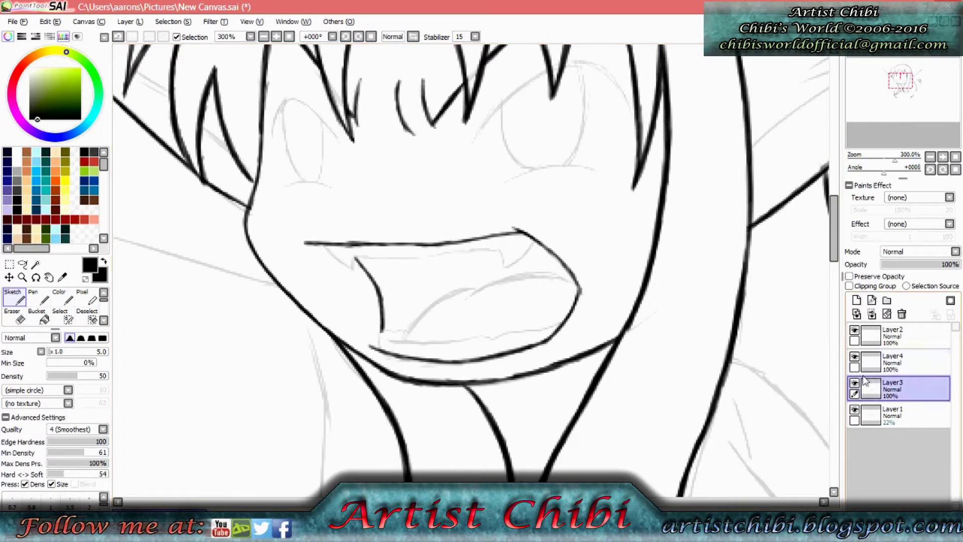
Ink the raised arm from the wrist down to the elbow, including the line behind the hair.
click(917, 86)
drag(322, 343, 409, 455)
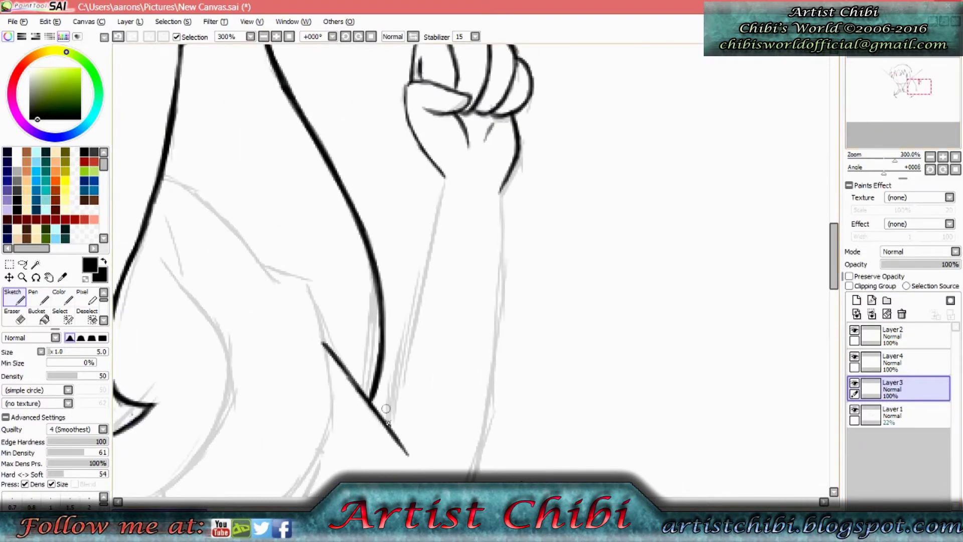
drag(389, 423, 445, 176)
drag(500, 189, 481, 454)
click(915, 93)
mouse_move(351, 298)
mouse_down()
mouse_move(437, 351)
mouse_move(516, 371)
mouse_move(554, 241)
mouse_move(431, 203)
mouse_move(324, 123)
mouse_move(371, 226)
mouse_up()
Ink the thumbs-up hand at the far left of the drawing, with its thumb, palm creases and curled fingers.
click(911, 93)
click(868, 75)
drag(353, 293, 403, 300)
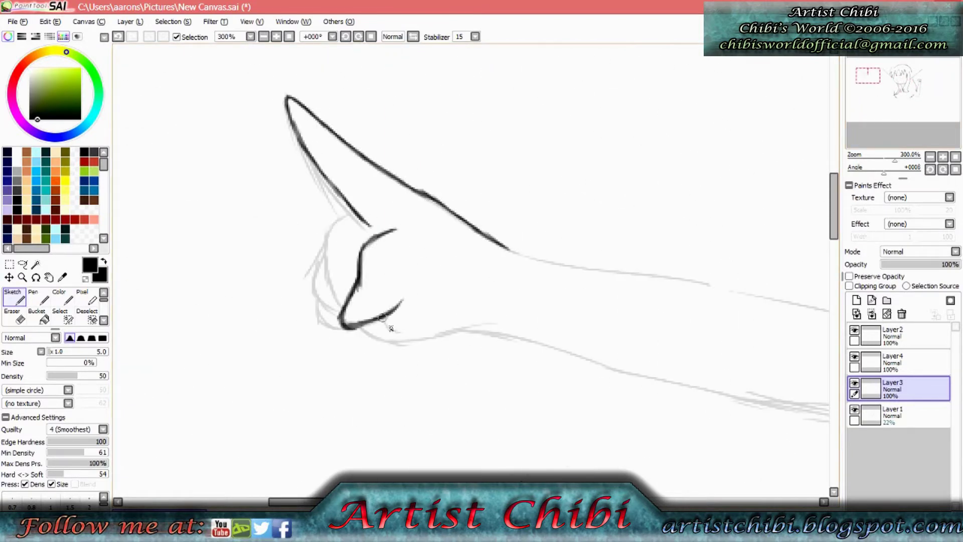
drag(329, 229, 349, 295)
drag(381, 329, 471, 337)
mouse_move(466, 246)
mouse_down()
mouse_move(211, 133)
mouse_move(385, 170)
mouse_move(535, 183)
mouse_up()
drag(438, 174, 655, 215)
key(ctrl+z)
key(ctrl+z)
Ink the upper and lower edges of the outstretched forearm from the wrist.
drag(193, 217, 551, 299)
drag(314, 161, 443, 170)
key(e)
key(ctrl+z)
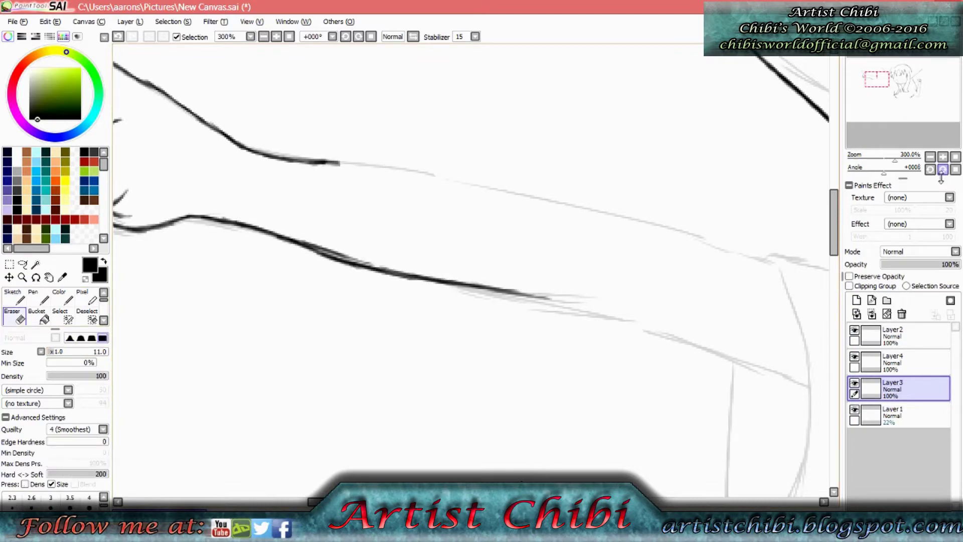
Extend the outstretched arm's outlines toward the shoulder in a rotated view and trim them with the Eraser.
drag(556, 101, 559, 316)
drag(557, 264, 559, 481)
drag(454, 331, 451, 482)
mouse_move(558, 146)
mouse_down()
mouse_move(540, 232)
mouse_move(554, 47)
mouse_up()
key(ctrl+z)
mouse_move(407, 328)
mouse_down()
mouse_move(454, 57)
mouse_move(418, 179)
mouse_up()
key(e)
drag(540, 75, 547, 150)
Ink two more long strokes along the edges of the outstretched arm.
scroll(404, 265, up, 5)
key(b)
mouse_move(332, 476)
mouse_down()
mouse_move(340, 262)
mouse_move(327, 118)
mouse_up()
mouse_move(239, 442)
mouse_down()
mouse_move(234, 331)
mouse_move(255, 84)
mouse_up()
key(e)
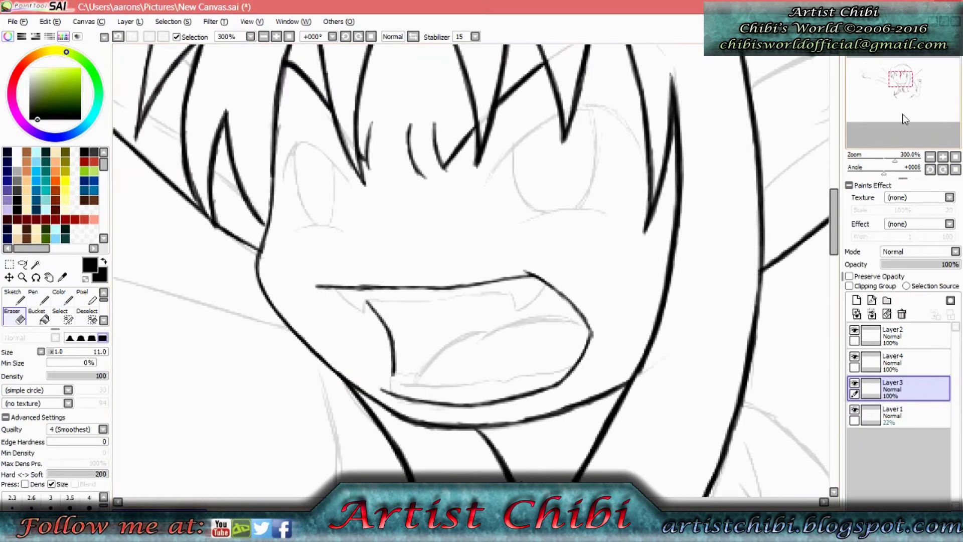
Ink the fangs and the upper and lower teeth lines inside the mouth on Layer5.
key(b)
drag(350, 301, 445, 297)
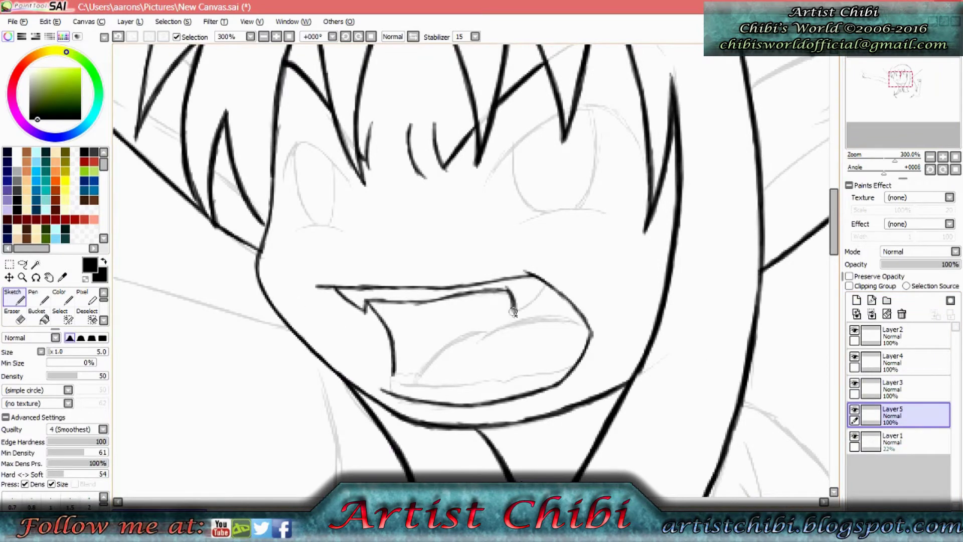
drag(453, 387, 536, 368)
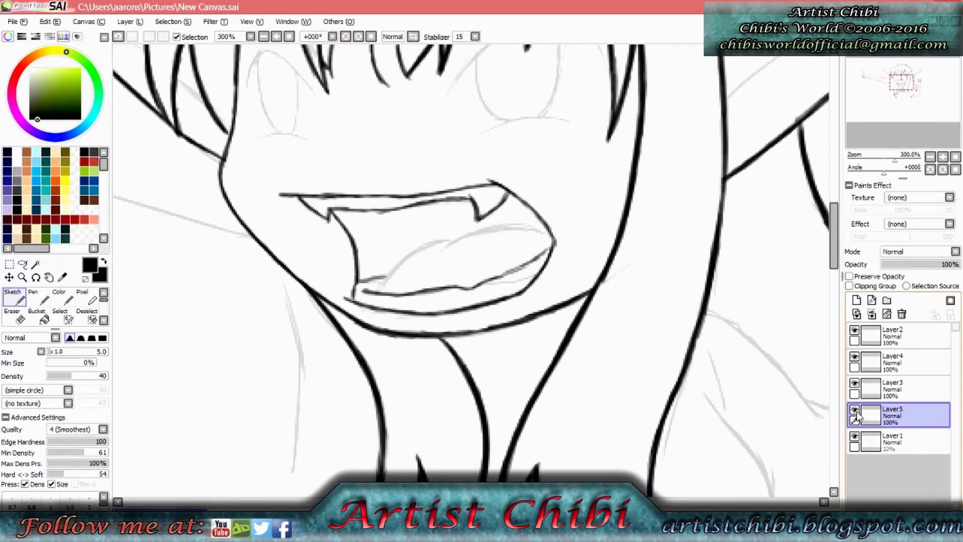
Add Layer6 directly above the Layer1 sketch and ink the tongue on it.
click(892, 442)
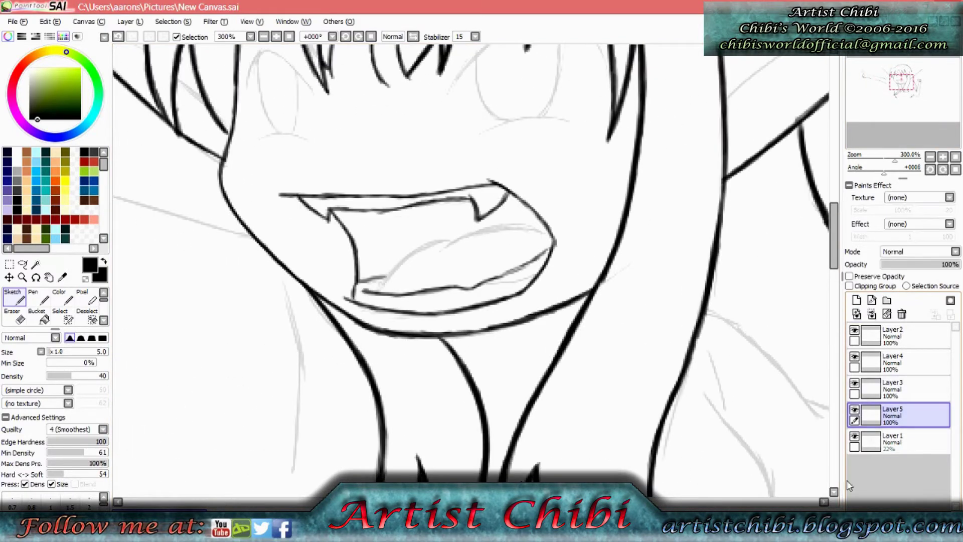
click(856, 299)
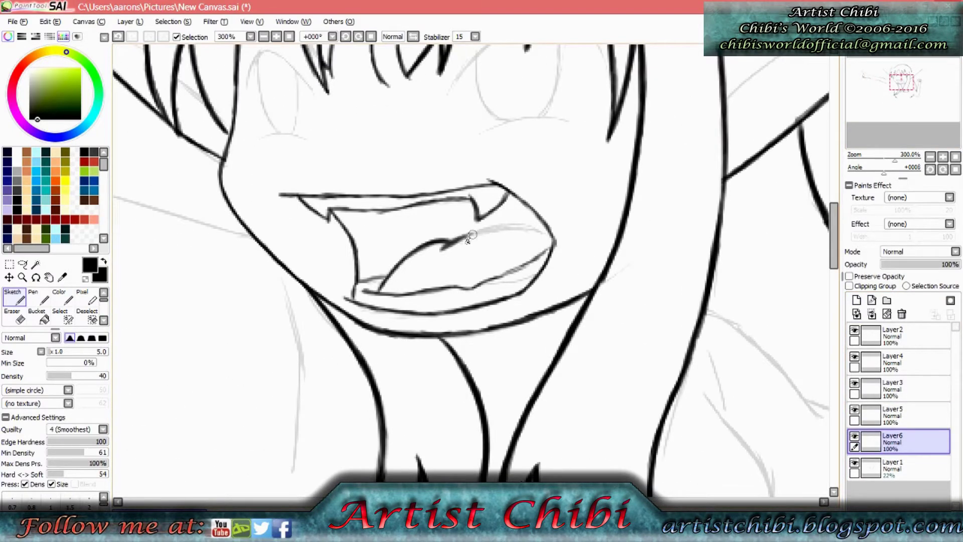
drag(471, 234, 551, 234)
Make Layer3 active and ink the upper and lower lid lines of both eyes.
click(893, 415)
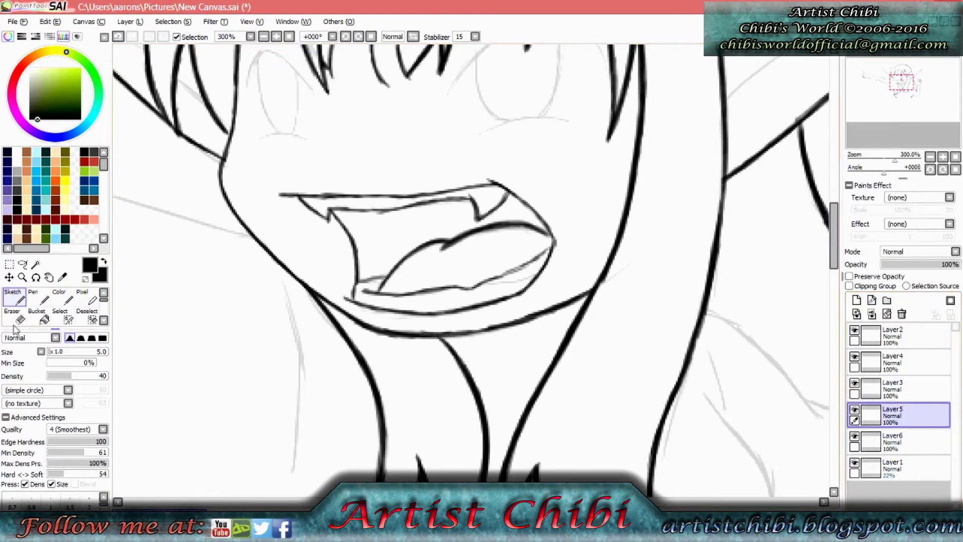
click(893, 389)
click(893, 362)
click(892, 441)
click(893, 389)
drag(855, 79, 860, 73)
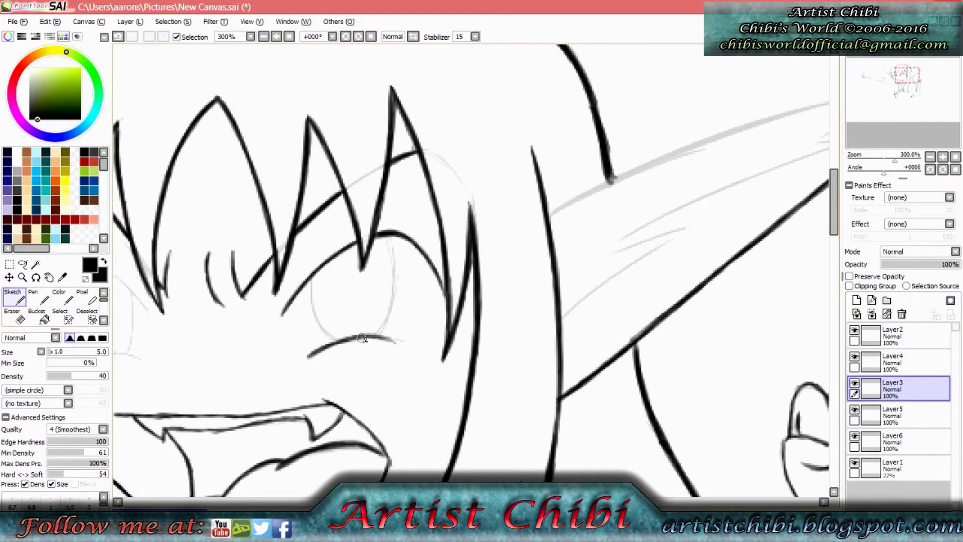
drag(196, 308, 608, 296)
Clean the rough edges of the outstretched arm and thumbs-up hand lines with the Eraser at size 6.
click(18, 319)
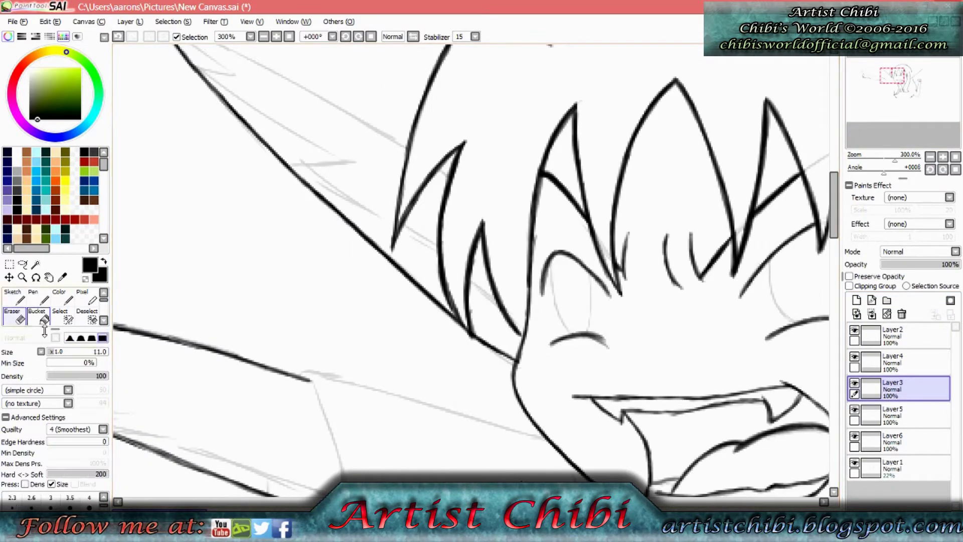
drag(233, 234, 453, 125)
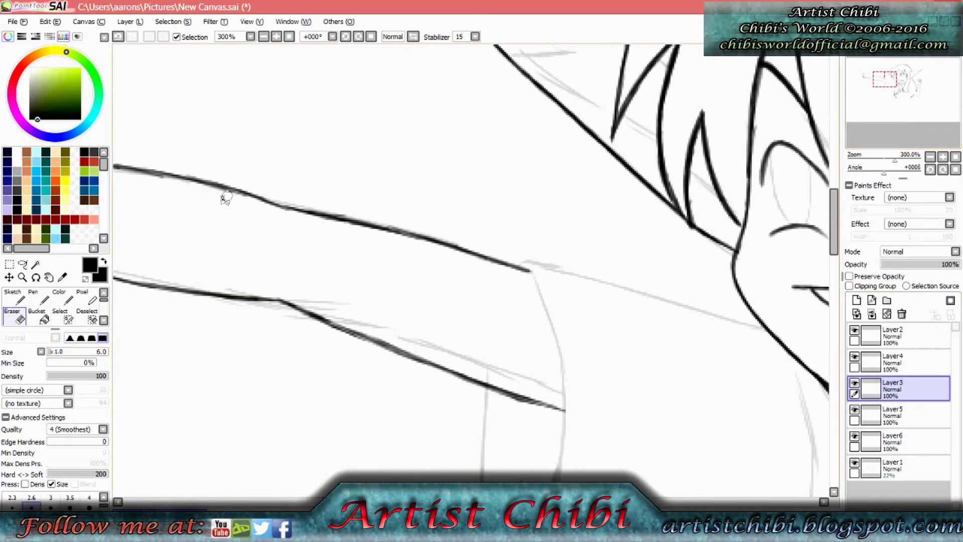
drag(151, 240, 617, 306)
drag(370, 339, 370, 319)
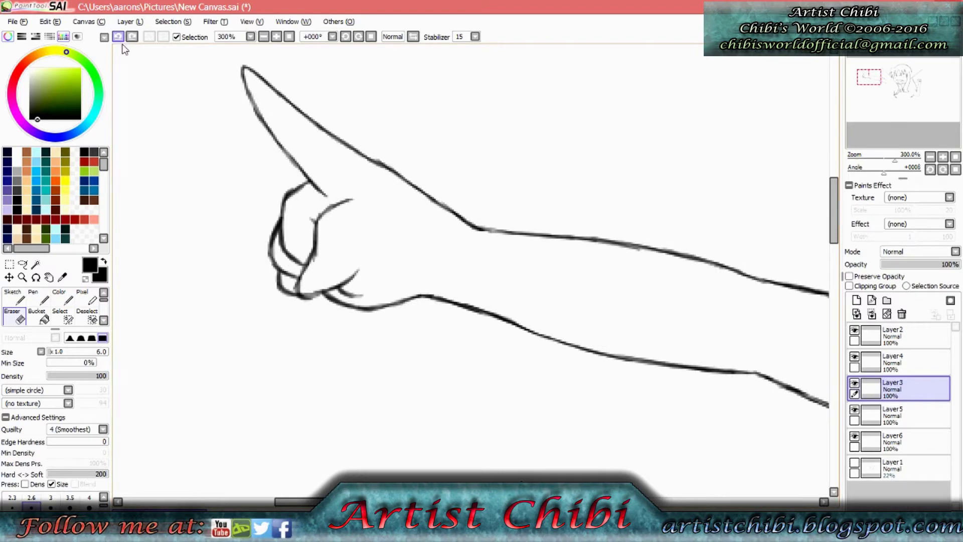
Add Layer7 above Layer4 and ink the jagged inner fur lines of the left ear.
drag(862, 106, 894, 76)
click(856, 300)
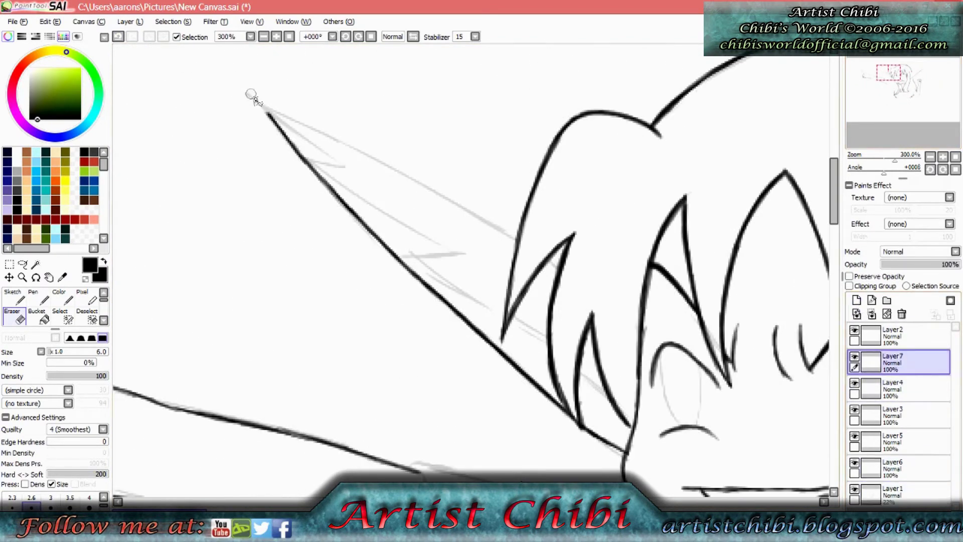
key(b)
mouse_move(306, 162)
mouse_down()
mouse_move(461, 253)
mouse_move(504, 313)
mouse_up()
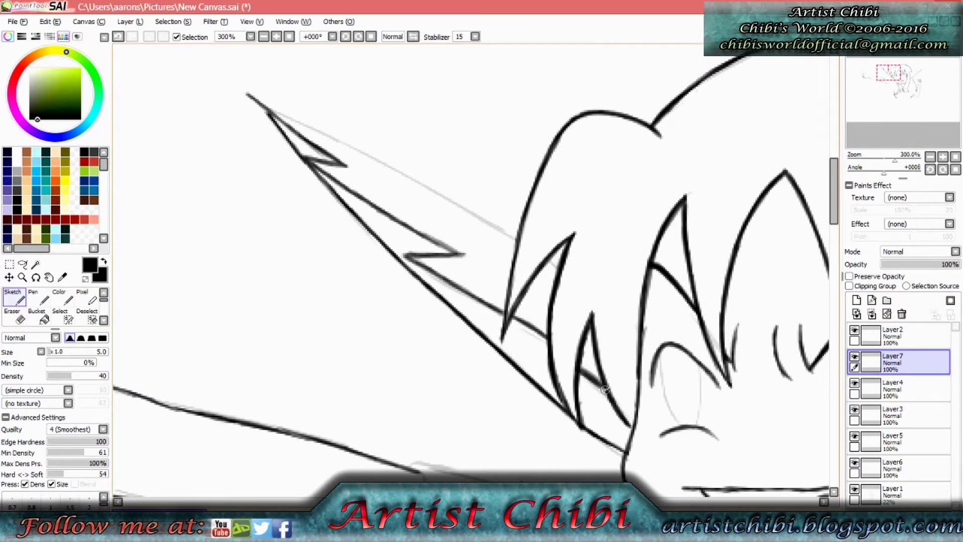
Clean up the left ear's tip, refine its inner fur line and ink its upper edge.
key(e)
mouse_move(245, 93)
mouse_down()
mouse_move(351, 170)
mouse_move(466, 286)
mouse_move(546, 339)
mouse_move(292, 127)
mouse_up()
key(b)
drag(349, 187, 554, 328)
drag(248, 95, 479, 219)
Ink the right ear's jagged inner fur lines and its long upper edge on Layer7.
drag(859, 143, 885, 144)
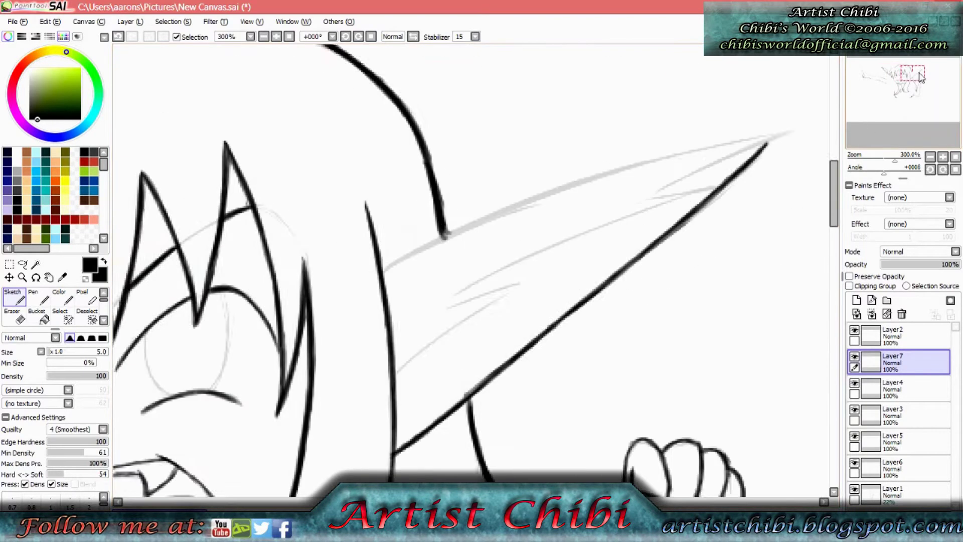
mouse_move(322, 353)
mouse_down()
mouse_move(344, 337)
mouse_move(369, 281)
mouse_move(454, 264)
mouse_up()
key(ctrl+z)
mouse_move(381, 278)
mouse_down()
mouse_move(468, 232)
mouse_move(653, 162)
mouse_up()
key(ctrl+z)
key(ctrl+y)
mouse_move(574, 179)
mouse_down()
mouse_move(626, 168)
mouse_move(727, 111)
mouse_up()
drag(307, 253, 423, 197)
mouse_move(364, 223)
mouse_down()
mouse_move(569, 146)
mouse_move(728, 112)
mouse_up()
Touch up and clean the right ear's pointed tip on Layer7 with Layer4 temporarily hidden.
key(e)
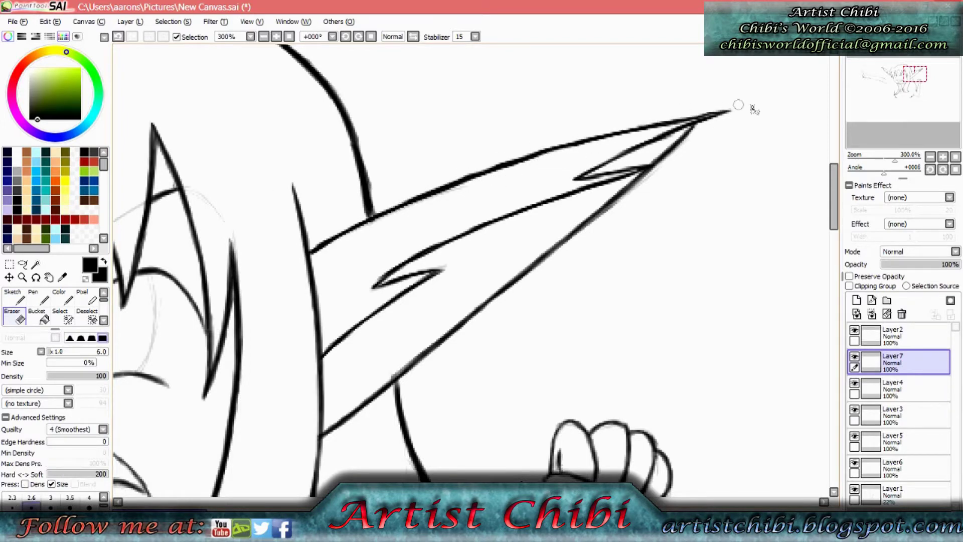
click(854, 383)
key(n)
drag(714, 115, 704, 114)
key(e)
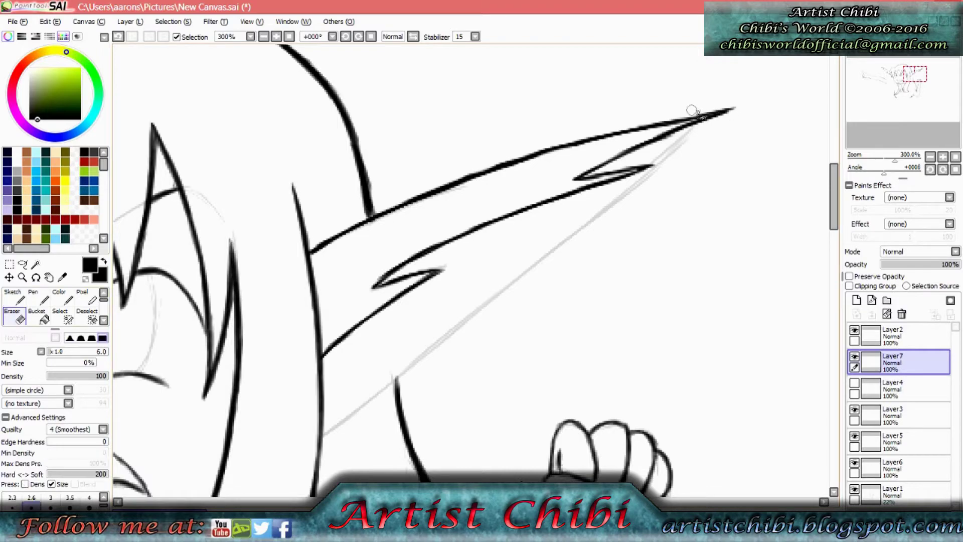
drag(915, 73, 909, 93)
click(854, 382)
Add Layer8 above Layer3 and ink the shirt's right shoulder, sleeve outline and sleeve hem.
click(893, 414)
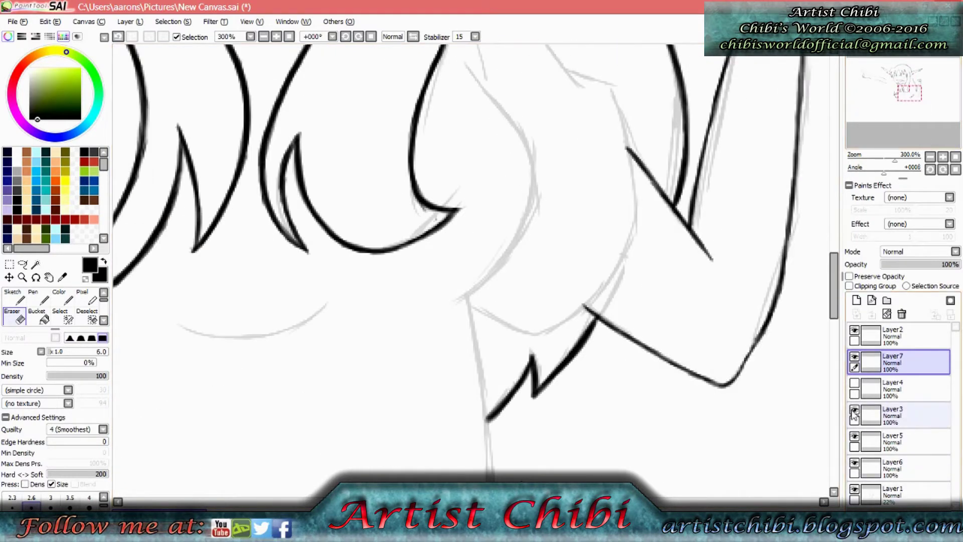
click(855, 300)
key(n)
mouse_move(462, 59)
mouse_down()
mouse_move(502, 105)
mouse_move(537, 236)
mouse_up()
mouse_move(446, 303)
mouse_down()
mouse_move(497, 270)
mouse_move(536, 211)
mouse_up()
scroll(504, 258, up, 5)
mouse_move(566, 303)
mouse_down()
mouse_move(634, 350)
mouse_move(665, 419)
mouse_up()
scroll(516, 302, down, 5)
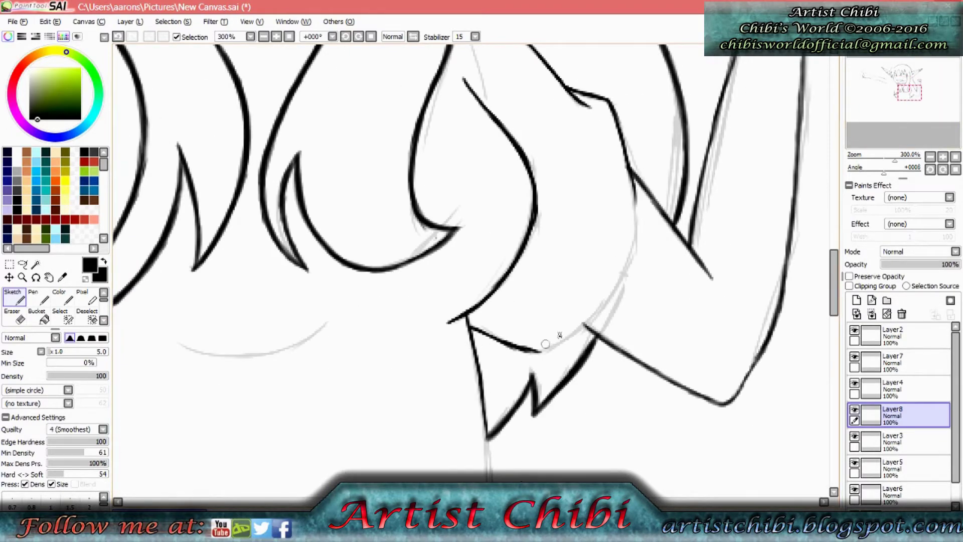
drag(545, 344, 615, 282)
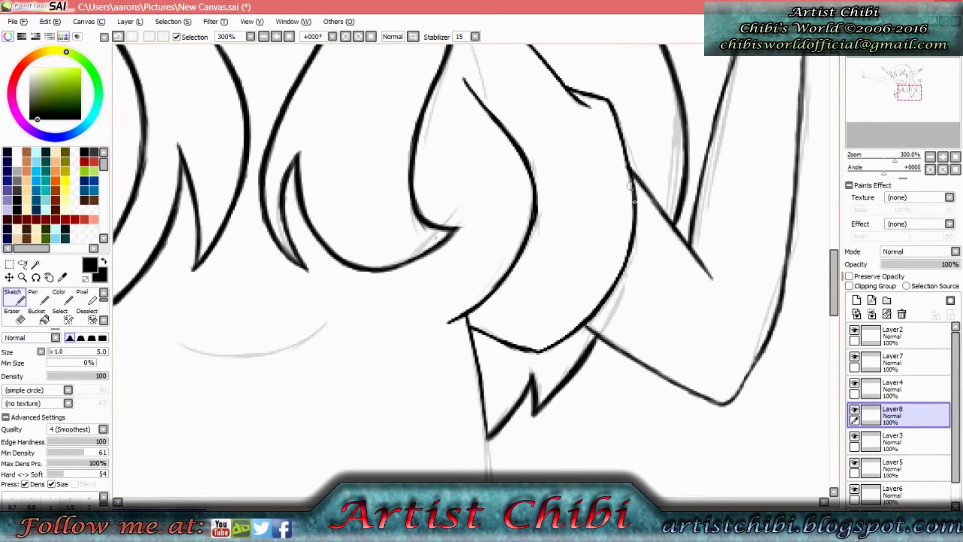
Ink the shirt's left shoulder, wide sleeve opening, lower sleeve edge and inner fold line on Layer8.
scroll(631, 185, up, 5)
scroll(373, 245, left, 5)
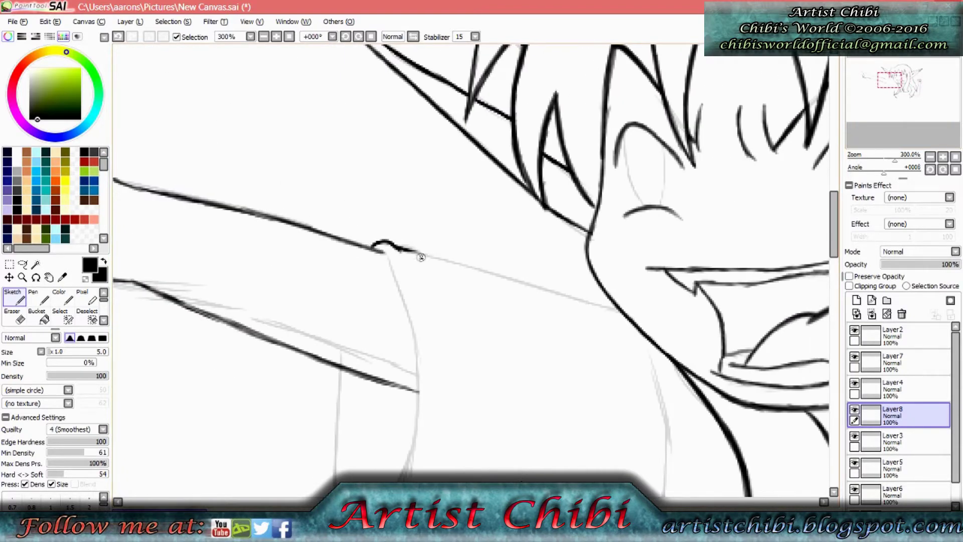
mouse_move(383, 248)
mouse_down()
mouse_move(410, 340)
mouse_move(414, 461)
mouse_up()
scroll(414, 452, down, 5)
scroll(414, 451, left, 3)
mouse_move(431, 167)
mouse_down()
mouse_move(425, 270)
mouse_move(455, 346)
mouse_move(507, 227)
mouse_up()
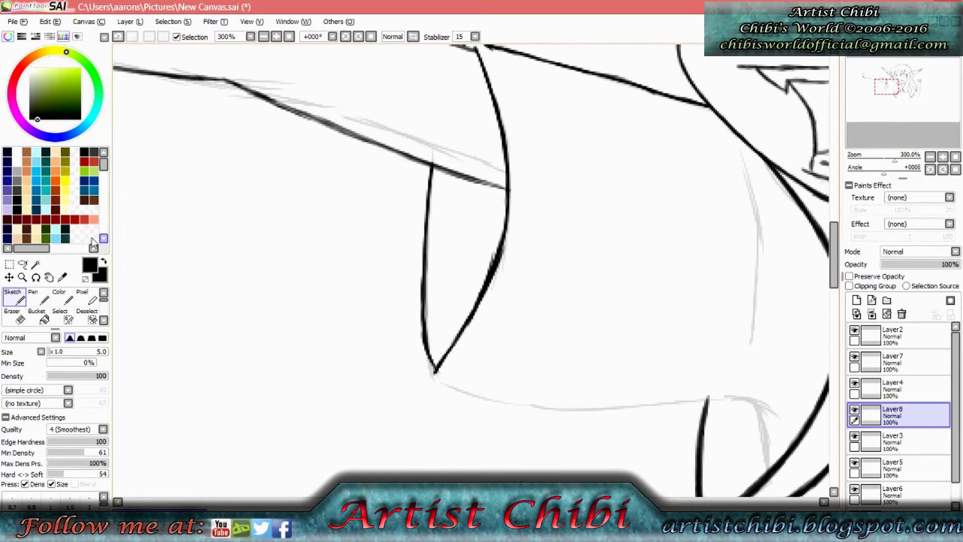
mouse_move(482, 396)
mouse_down()
mouse_move(592, 408)
mouse_move(716, 396)
mouse_up()
drag(738, 142, 758, 289)
scroll(758, 288, right, 5)
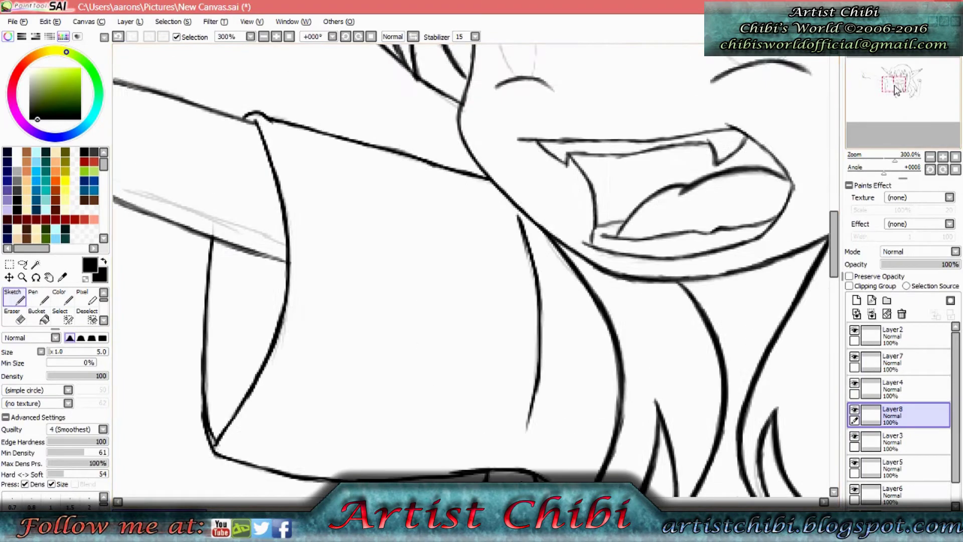
Ink the shirt's left side from underarm to hip and the curved fold under the chest, cleaning the strokes.
scroll(501, 301, down, 5)
drag(431, 477, 490, 312)
drag(461, 163, 504, 361)
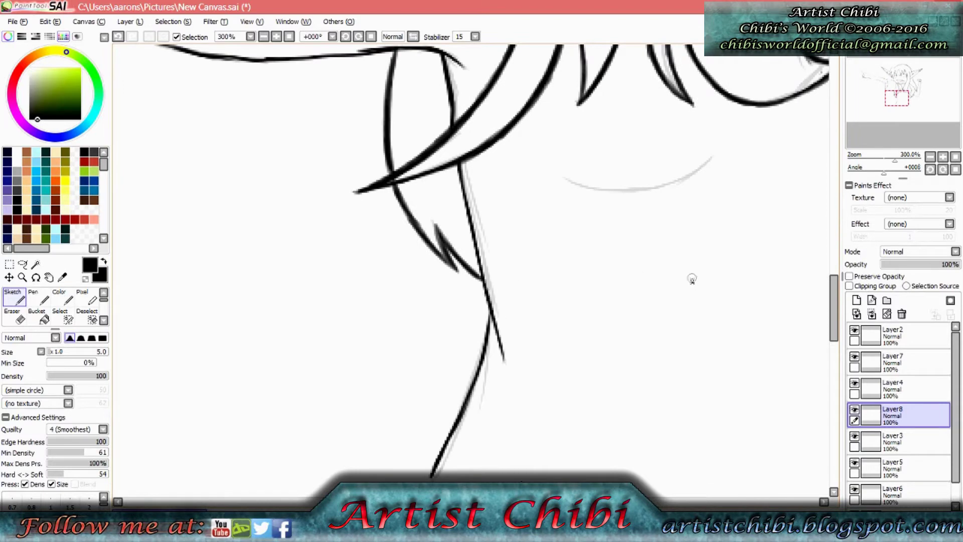
drag(622, 195, 734, 138)
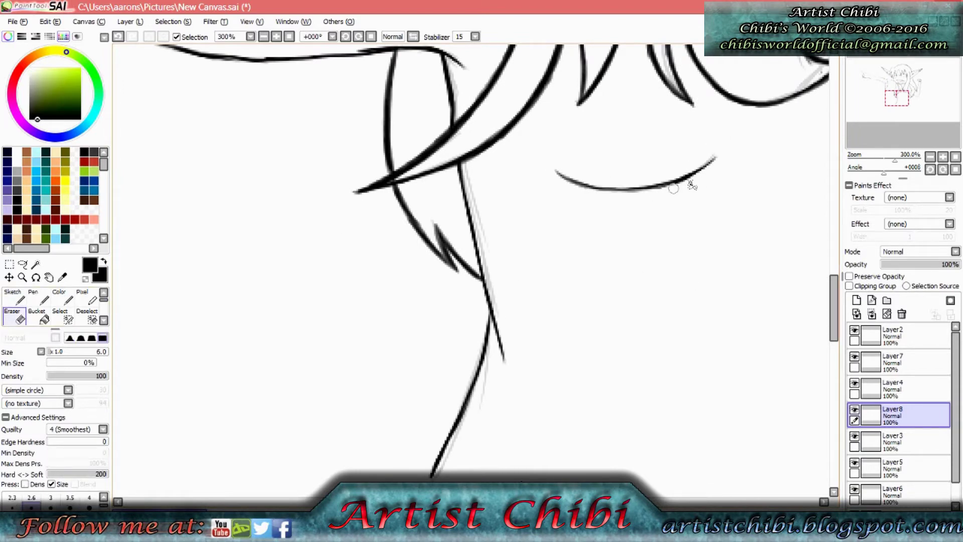
key(e)
drag(698, 180, 442, 88)
Ink the shirt's right side down to the hip and its curved bottom hem.
drag(610, 150, 650, 363)
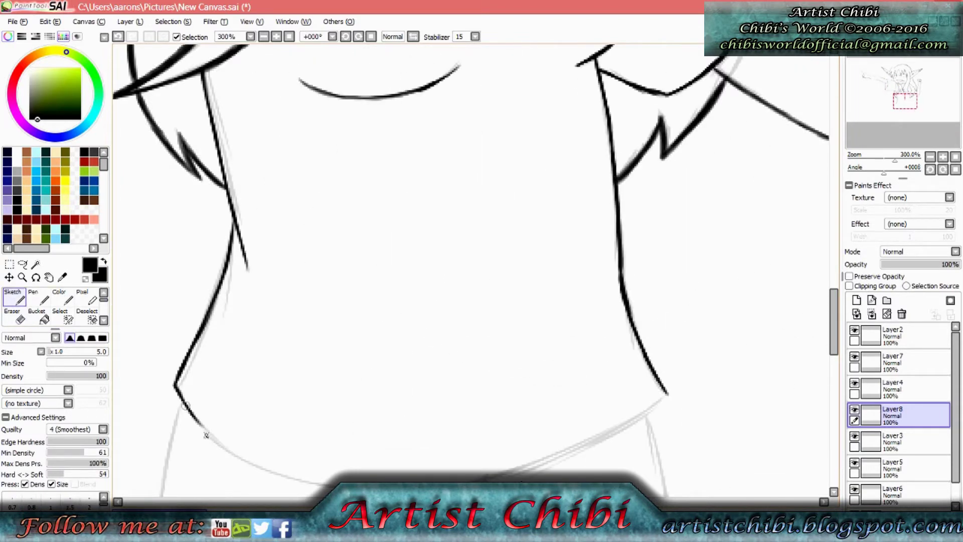
drag(172, 385, 266, 470)
drag(459, 481, 658, 396)
Hide the Layer1 sketch and smooth the shirt's bottom hem by erasing rough edges and redrawing thin spots.
key(e)
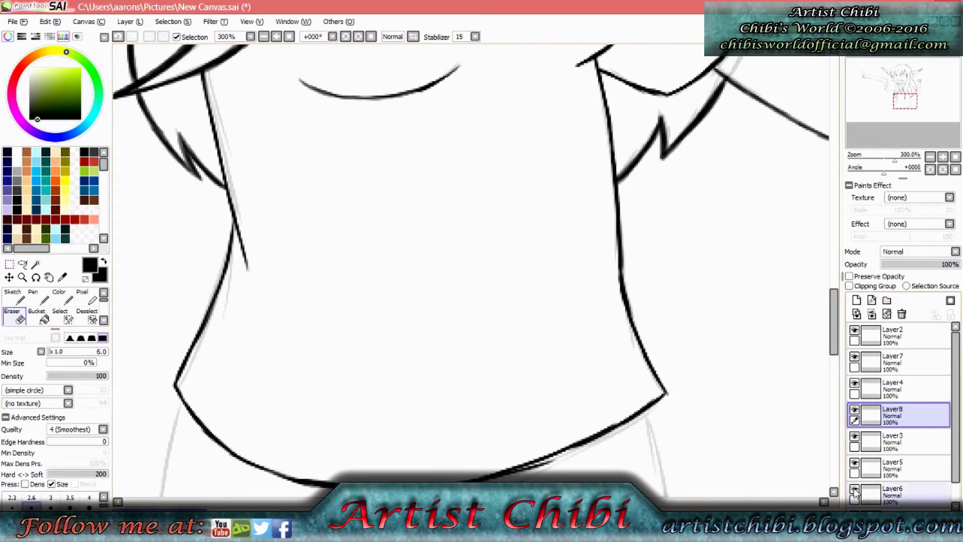
scroll(898, 416, down, 1)
scroll(451, 301, down, 3)
drag(296, 375, 394, 386)
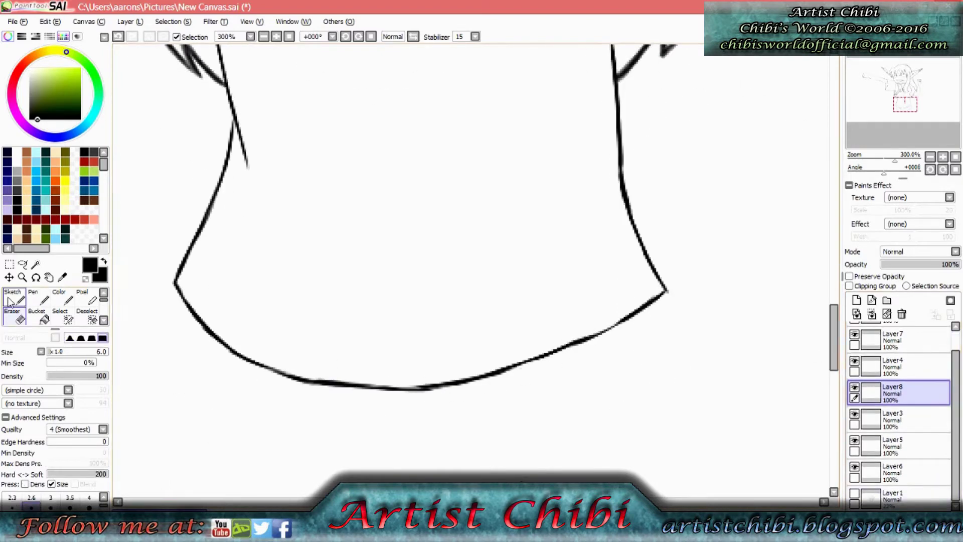
key(e)
drag(517, 371, 594, 338)
drag(373, 389, 424, 388)
key(e)
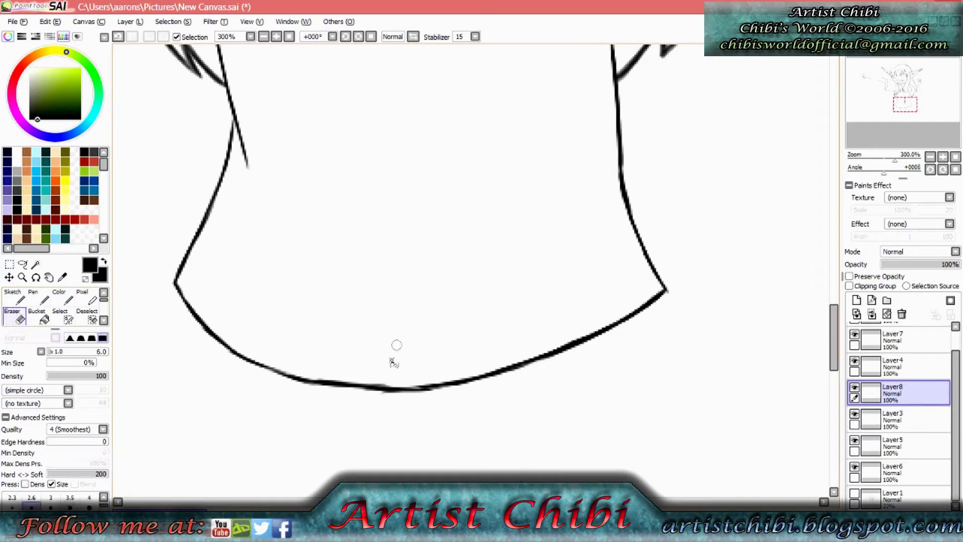
key(e)
Add Layer9 below Layer8 and ink the trousers' fly lines under the shirt hem.
mouse_move(917, 98)
mouse_down()
mouse_move(922, 62)
mouse_move(925, 71)
mouse_up()
scroll(479, 152, down, 10)
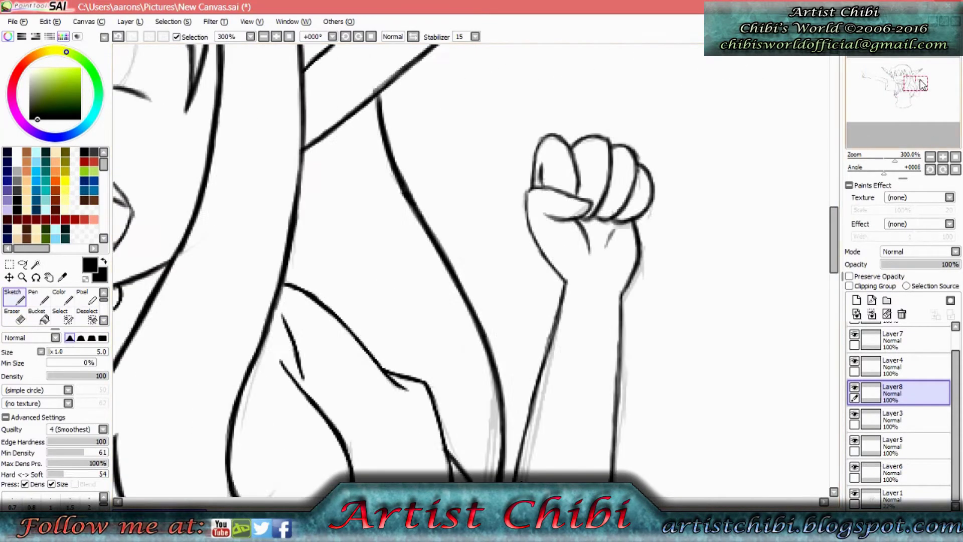
key(ctrl+shift+n)
drag(502, 320, 479, 476)
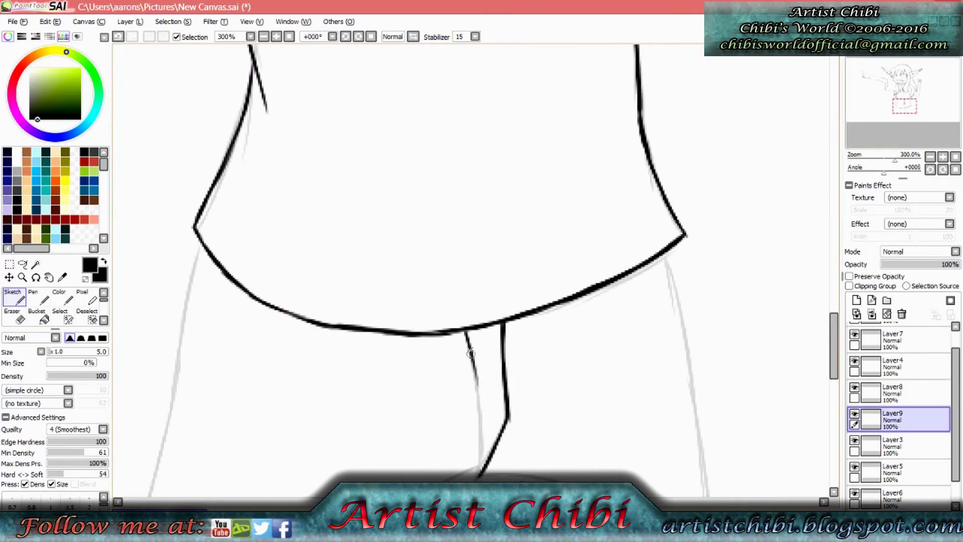
drag(469, 346, 479, 479)
Ink the trousers' crotch creases and the inner leg lines on Layer9.
scroll(383, 305, down, 10)
drag(483, 158, 366, 173)
drag(436, 171, 374, 436)
drag(405, 311, 412, 444)
drag(434, 173, 356, 231)
mouse_move(437, 170)
mouse_down()
mouse_move(486, 190)
mouse_move(511, 281)
mouse_up()
Ink the outer edges of the right and left trouser legs down to the canvas edge.
scroll(486, 189, up, 4)
scroll(511, 281, down, 4)
drag(425, 143, 448, 430)
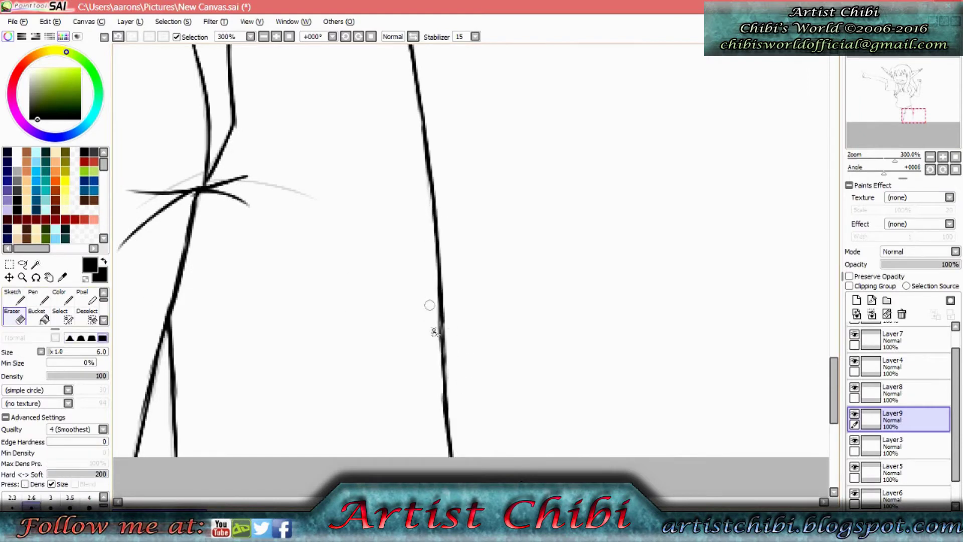
scroll(434, 329, up, 4)
scroll(435, 329, left, 10)
drag(494, 131, 465, 248)
mouse_move(422, 476)
mouse_down()
mouse_move(477, 206)
mouse_move(459, 251)
mouse_up()
scroll(469, 231, down, 5)
drag(552, 166, 508, 319)
Ink the long spiky tail fur outlines behind the character's left side on Layer7.
click(900, 115)
key(ctrl+minus)
key(ctrl+minus)
key(ctrl+minus)
key(ctrl+minus)
click(892, 339)
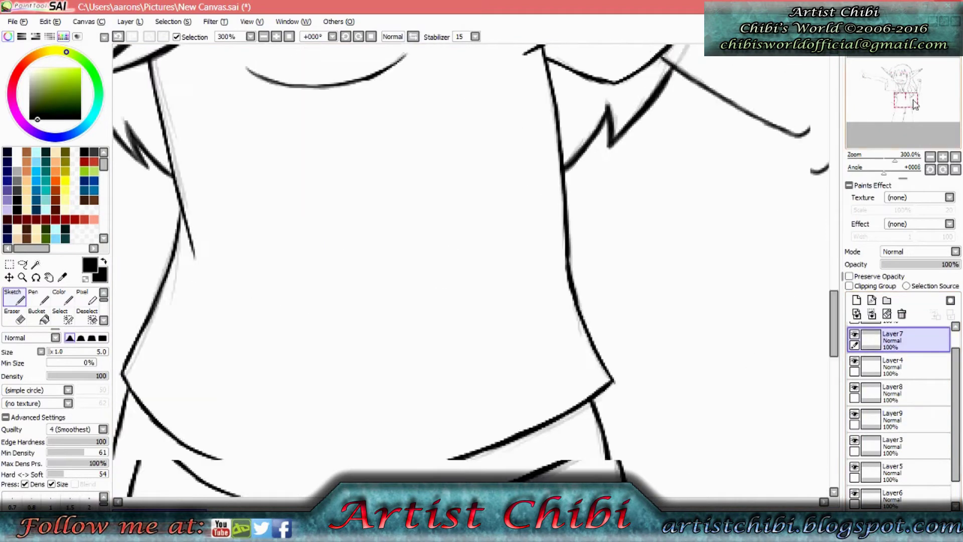
scroll(954, 454, down, 1)
scroll(955, 454, up, 1)
drag(441, 300, 277, 164)
drag(356, 197, 251, 73)
scroll(322, 286, up, 5)
scroll(322, 286, left, 2)
drag(308, 245, 400, 345)
mouse_move(357, 312)
mouse_down()
mouse_move(348, 293)
mouse_move(415, 425)
mouse_up()
scroll(404, 301, down, 5)
scroll(404, 301, right, 2)
drag(404, 301, 451, 333)
mouse_move(430, 291)
mouse_down()
mouse_move(420, 189)
mouse_move(438, 112)
mouse_up()
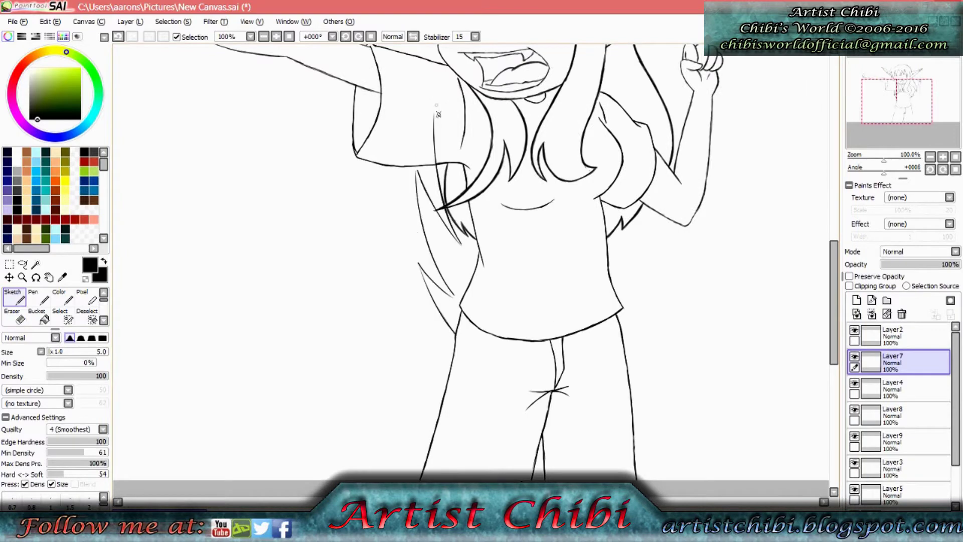
Erase the part of the tail line that crosses over the shirt's left sleeve.
key(ctrl+plus)
key(ctrl+plus)
key(ctrl+plus)
key(ctrl+plus)
scroll(471, 271, up, 2)
scroll(472, 271, left, 2)
key(e)
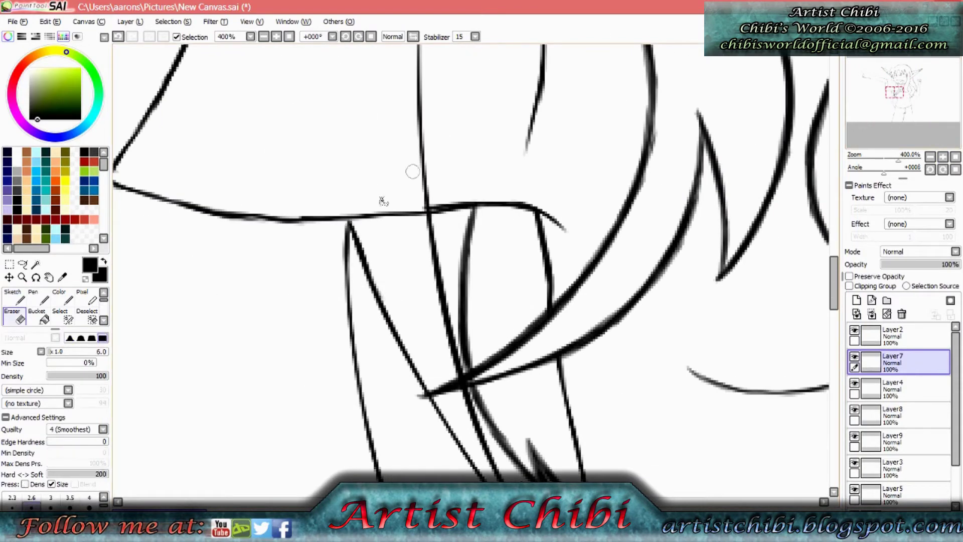
drag(432, 202, 415, 75)
Ink the tail's inner spike edges into tapered points beside the waist and hip.
scroll(414, 75, down, 4)
scroll(414, 76, right, 2)
click(19, 301)
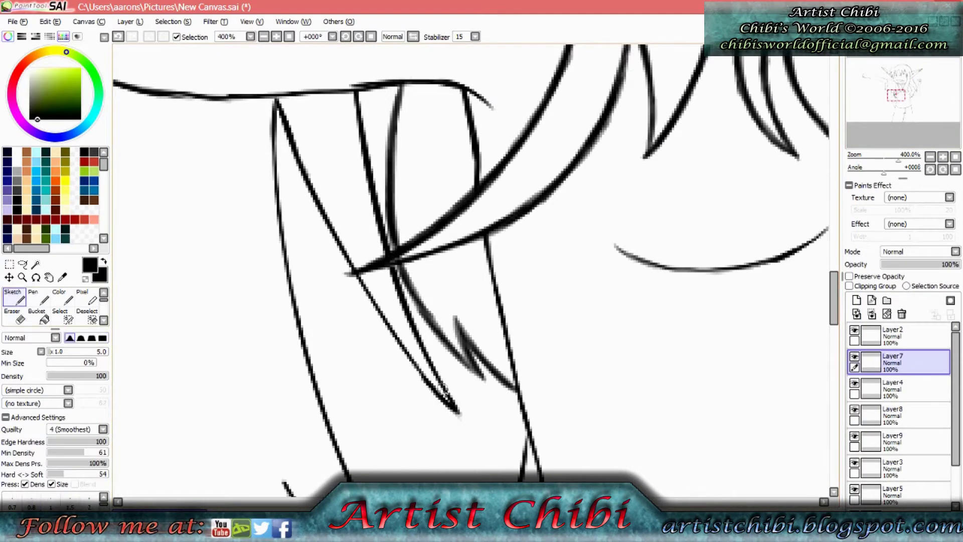
scroll(355, 217, down, 5)
scroll(355, 217, left, 1)
drag(391, 304, 356, 209)
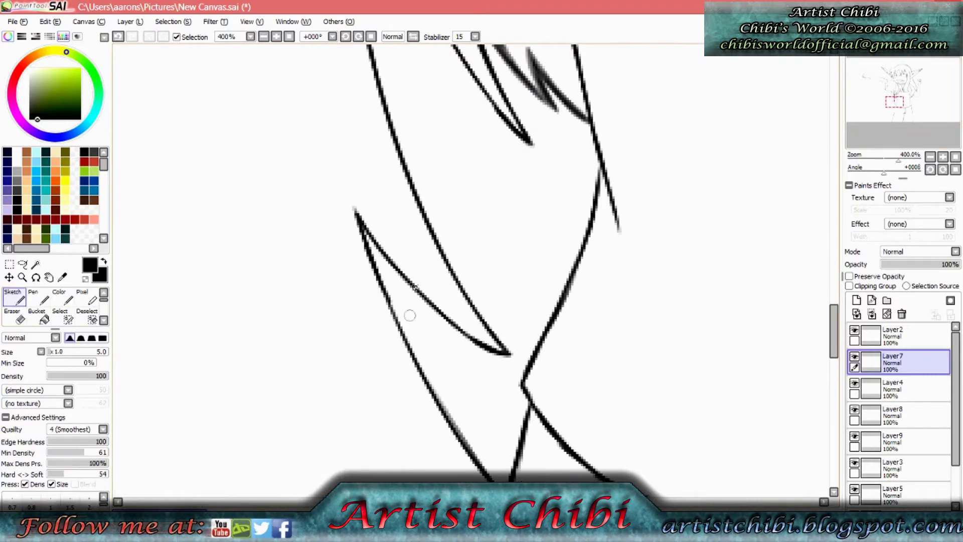
Add a new layer and ink the irises of both eyes.
key(ctrl+minus)
key(ctrl+minus)
key(ctrl+minus)
key(ctrl+minus)
scroll(898, 411, down, 3)
click(919, 495)
click(893, 419)
click(855, 300)
key(ctrl+plus)
key(ctrl+plus)
key(ctrl+plus)
key(ctrl+plus)
click(907, 92)
click(899, 77)
mouse_move(604, 190)
mouse_down()
mouse_move(601, 218)
mouse_move(631, 270)
mouse_move(693, 267)
mouse_move(709, 220)
mouse_move(707, 135)
mouse_up()
mouse_move(315, 198)
mouse_down()
mouse_move(351, 292)
mouse_move(365, 206)
mouse_up()
Hide the Layer1 sketch and erase leftover stray lines from the line art.
key(ctrl+minus)
key(ctrl+minus)
key(ctrl+minus)
key(ctrl+minus)
scroll(860, 451, down, 3)
click(858, 494)
drag(883, 337, 927, 501)
click(931, 157)
click(930, 158)
click(943, 156)
key(e)
drag(354, 275, 588, 348)
drag(557, 215, 447, 462)
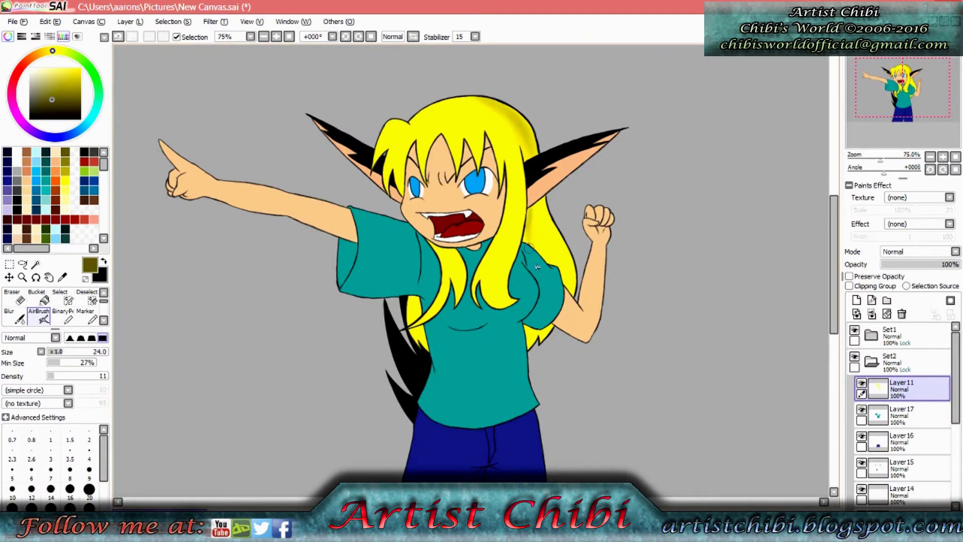
Airbrush dark yellow shadows onto the hair's right side and front strands on Layer11 at size 24.
mouse_move(529, 248)
mouse_down()
mouse_move(564, 267)
mouse_move(554, 220)
mouse_move(558, 243)
mouse_move(543, 228)
mouse_up()
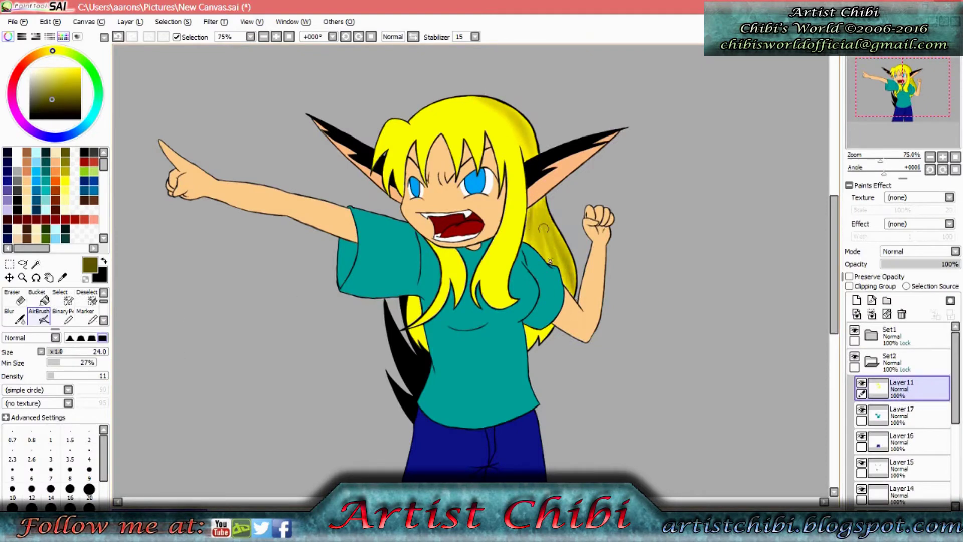
mouse_move(522, 181)
mouse_down()
mouse_move(506, 273)
mouse_move(530, 149)
mouse_up()
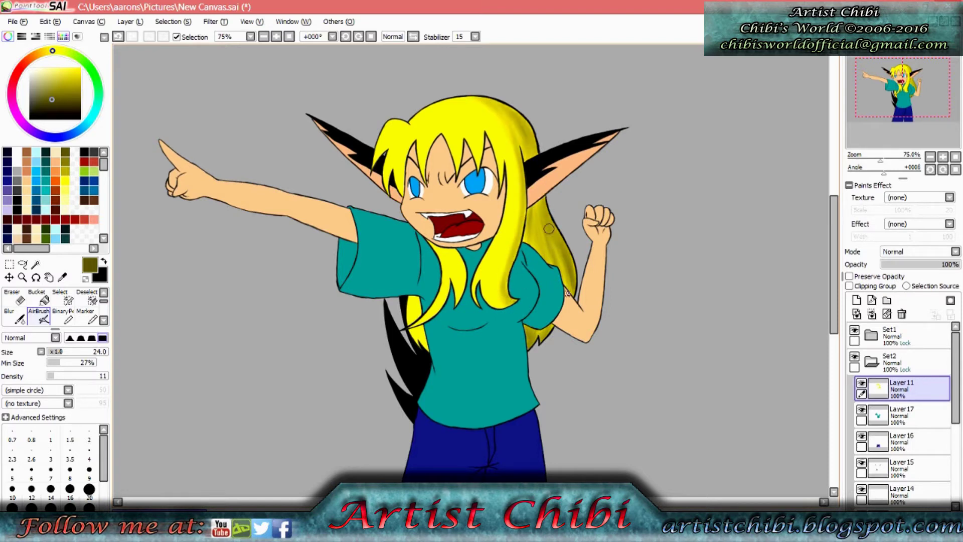
scroll(468, 270, up, 3)
drag(451, 351, 432, 226)
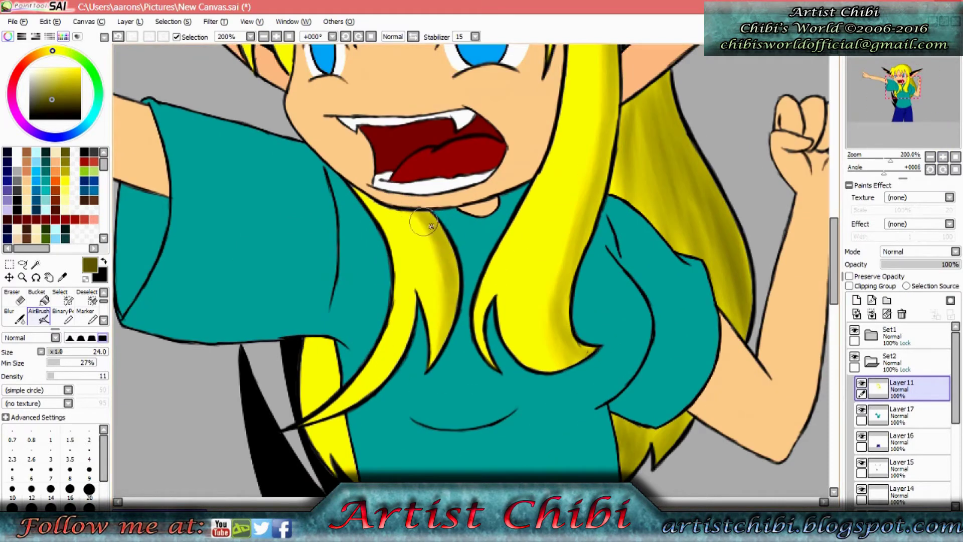
Blend the dark yellow hair shadows with the Blur tool at size 21 and stabilizer 3.
click(17, 317)
key(ctrl+z)
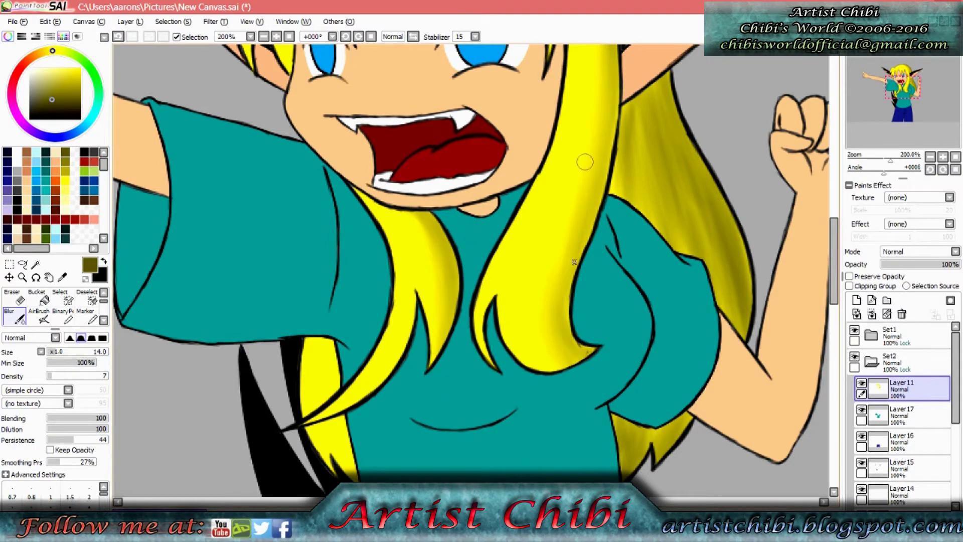
scroll(533, 107, up, 5)
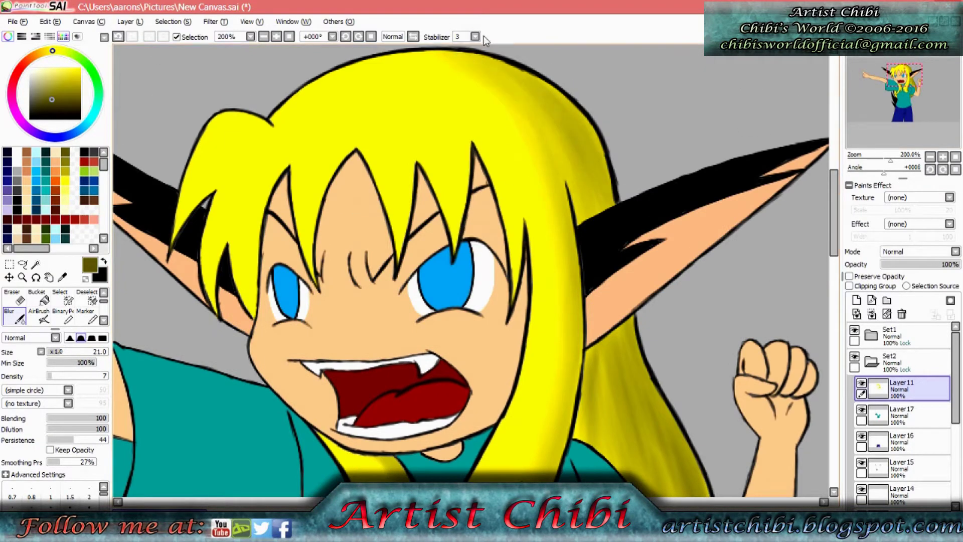
drag(665, 438, 552, 257)
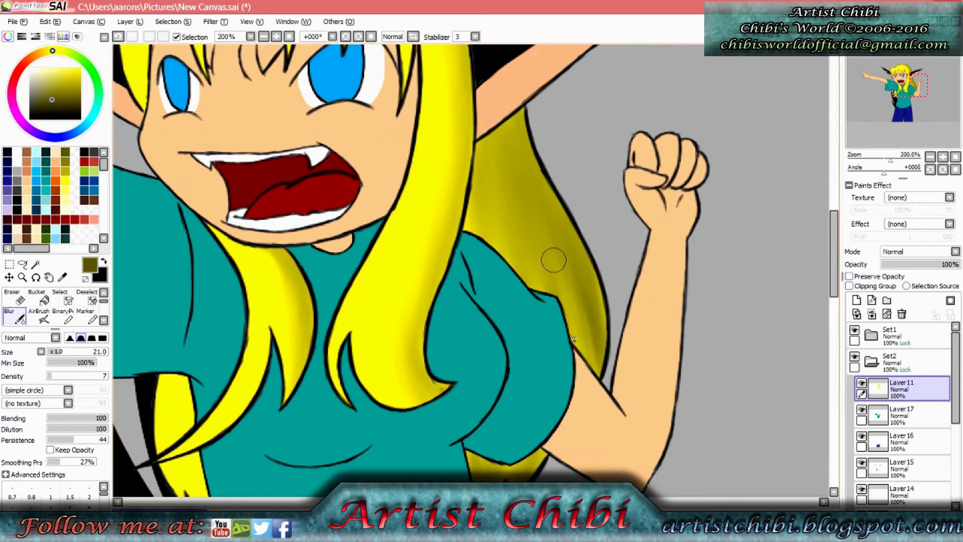
mouse_move(296, 329)
mouse_down()
mouse_move(424, 425)
mouse_move(402, 360)
mouse_up()
Airbrush pale yellow highlights onto the top and left bangs of the hair at size 31.
key(v)
key(minus)
key(minus)
key(minus)
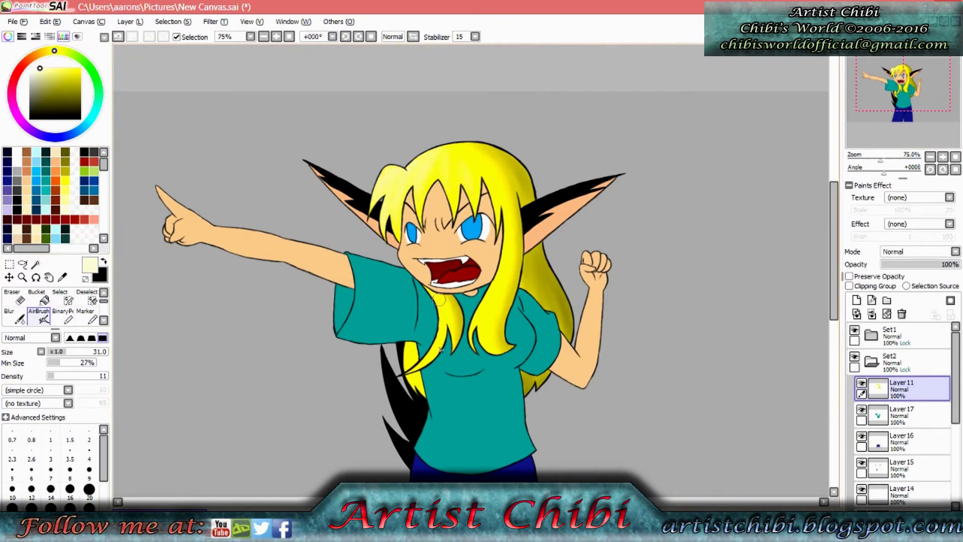
Blend the pale highlights into the bangs and crown with the Blur tool at size 21.
key(plus)
key(plus)
key(plus)
key(plus)
key(b)
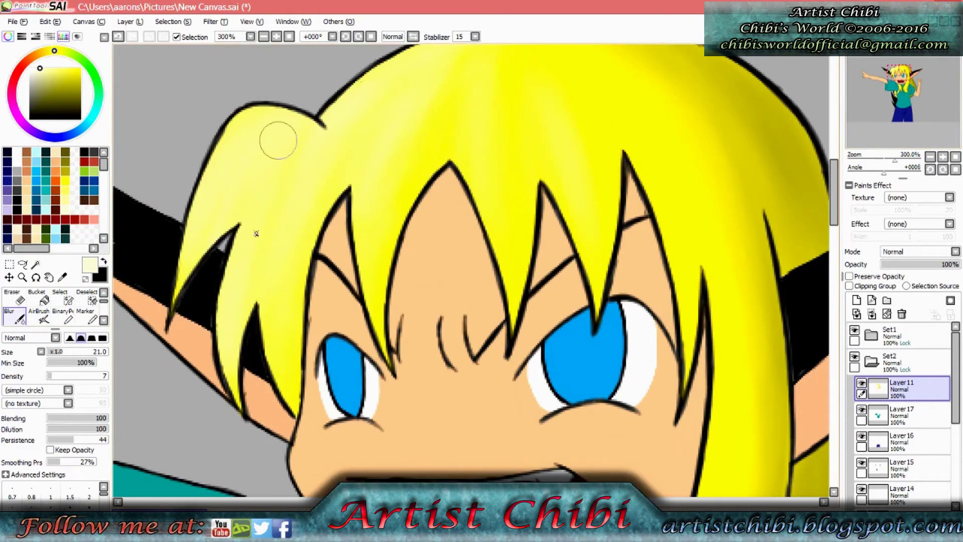
drag(901, 80, 896, 92)
Airbrush dark teal shadows and pale cyan highlights onto the shirt on Layer17 at size 31, and blend them with the Blur tool at size 33.
click(930, 156)
click(930, 156)
click(930, 156)
click(931, 156)
click(901, 414)
key(v)
alt+click(562, 269)
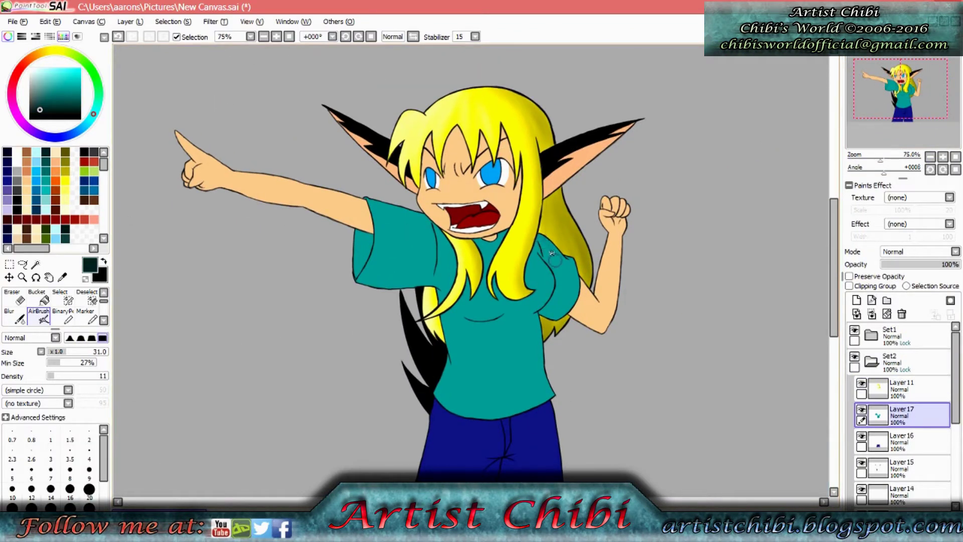
mouse_move(541, 238)
mouse_down()
mouse_move(573, 274)
mouse_move(541, 388)
mouse_move(530, 343)
mouse_up()
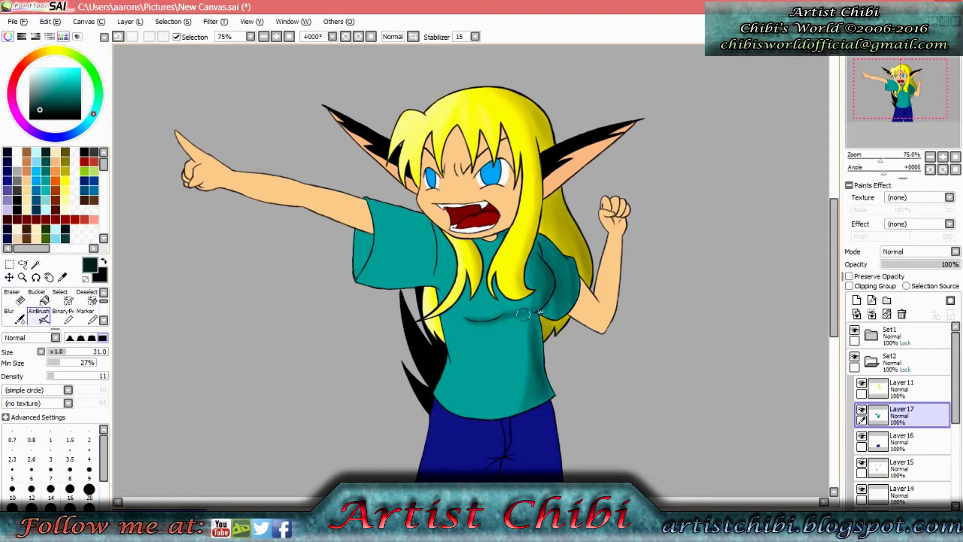
drag(544, 313, 574, 268)
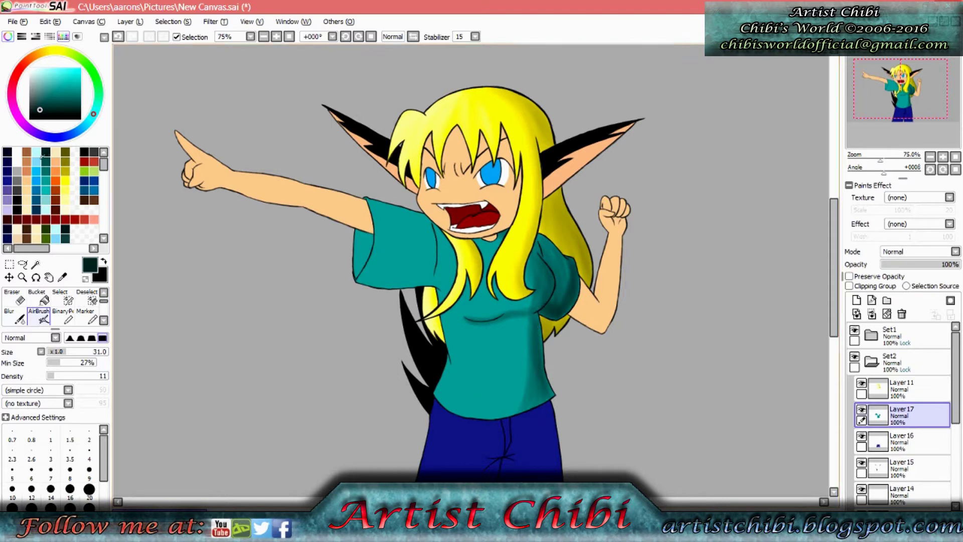
mouse_move(376, 220)
mouse_down()
mouse_move(389, 281)
mouse_move(416, 220)
mouse_move(386, 283)
mouse_move(433, 286)
mouse_move(447, 396)
mouse_move(452, 321)
mouse_move(466, 366)
mouse_up()
click(19, 315)
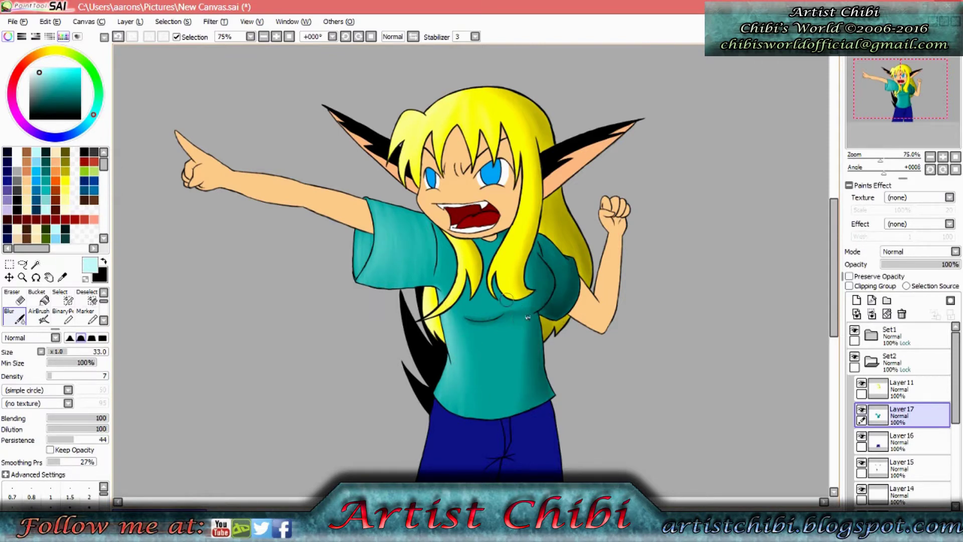
Airbrush dark navy shadows onto the right leg of the trousers on Layer16 at size 31.
click(897, 442)
click(39, 315)
alt+click(495, 423)
drag(522, 421, 551, 464)
scroll(517, 331, down, 3)
drag(512, 350, 553, 352)
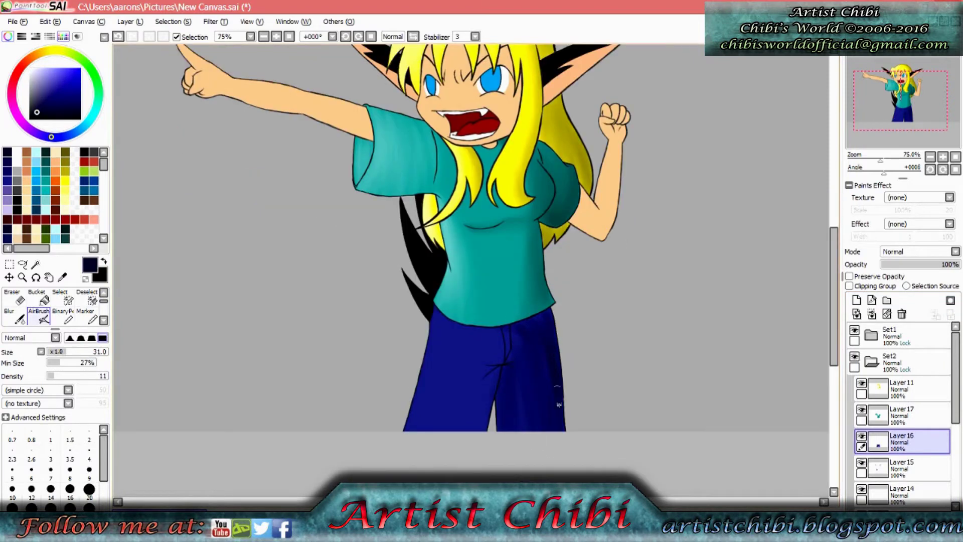
Airbrush pale lavender highlights along the left trouser leg and blend them with the Blur tool at size 33.
click(37, 75)
mouse_move(441, 313)
mouse_down()
mouse_move(434, 355)
mouse_move(416, 426)
mouse_up()
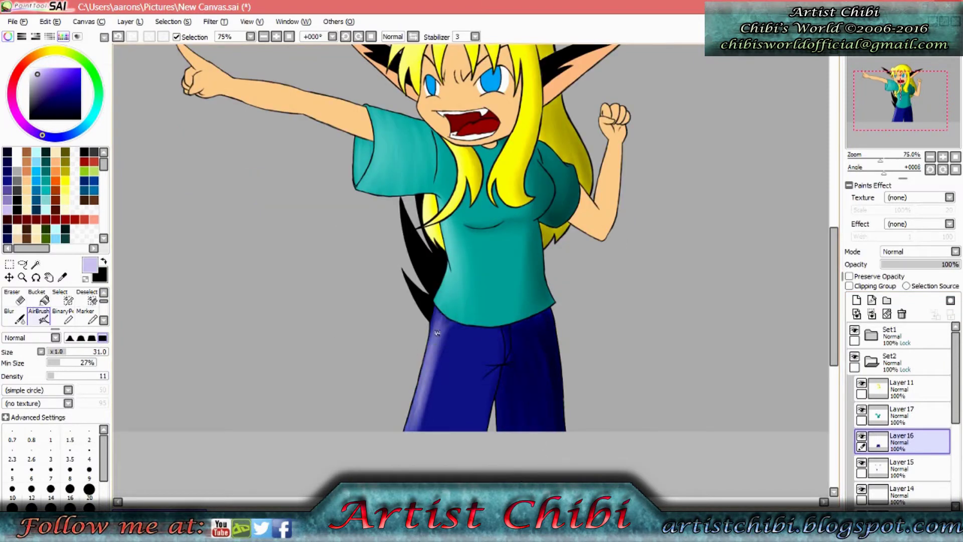
click(15, 316)
drag(448, 331, 438, 362)
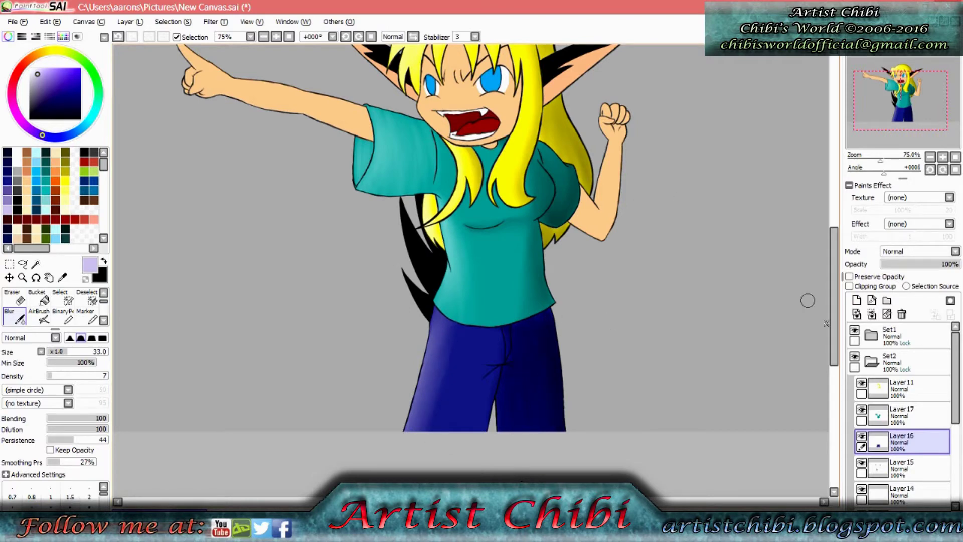
Airbrush white highlights onto the black spikes behind the back and the black upper ears on Layer15 at size 31.
click(897, 466)
click(39, 316)
click(474, 36)
click(464, 178)
click(21, 169)
drag(421, 205, 411, 286)
mouse_move(426, 230)
mouse_down()
mouse_move(448, 312)
mouse_move(438, 294)
mouse_up()
drag(416, 210, 429, 295)
scroll(416, 251, up, 5)
drag(371, 203, 408, 243)
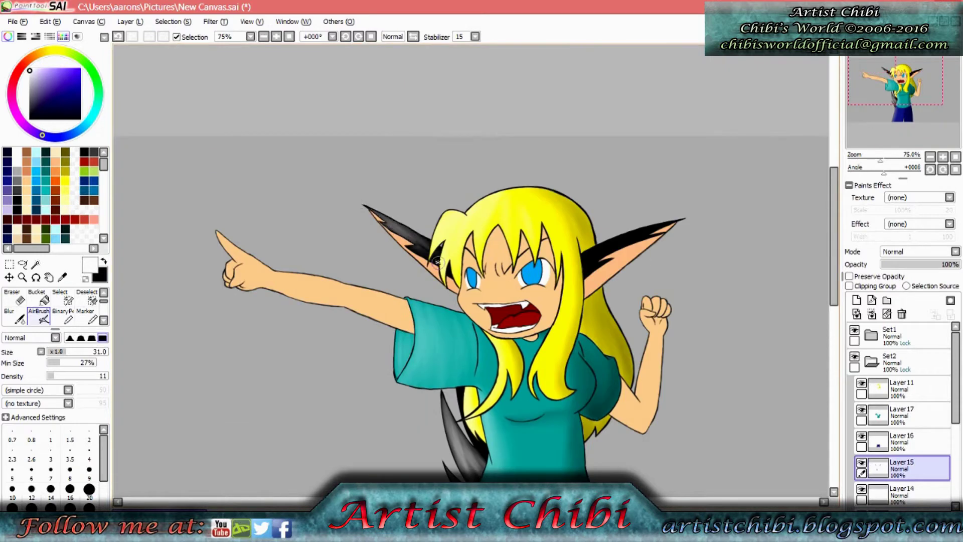
Blend the highlights on the black ears and back spikes with the Blur tool at size 33 and stabilizer 3.
click(19, 317)
click(475, 37)
click(464, 80)
scroll(473, 251, down, 5)
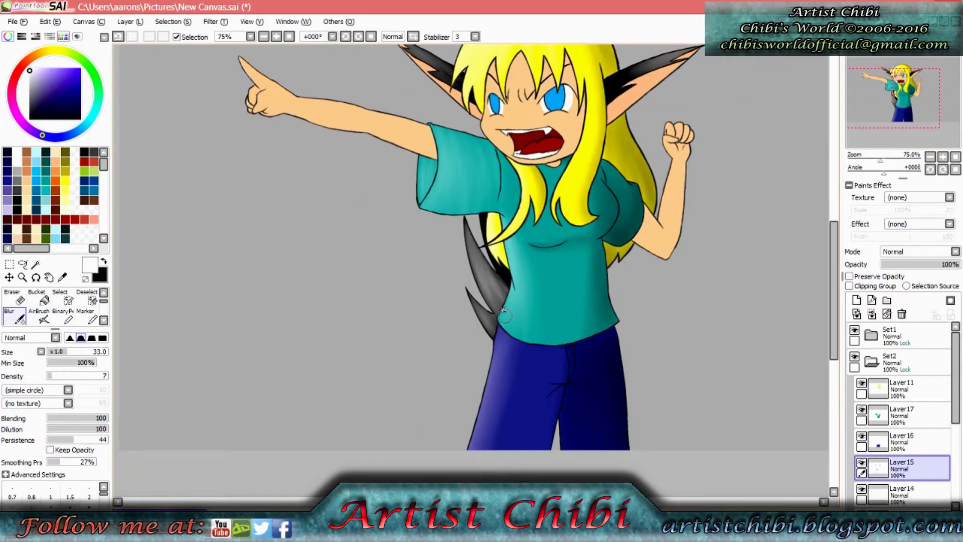
Airbrush dark reddish-brown shadows onto the skin of the inner ears on Layer14 at size 31 and stabilizer 15.
click(898, 493)
click(40, 316)
click(84, 200)
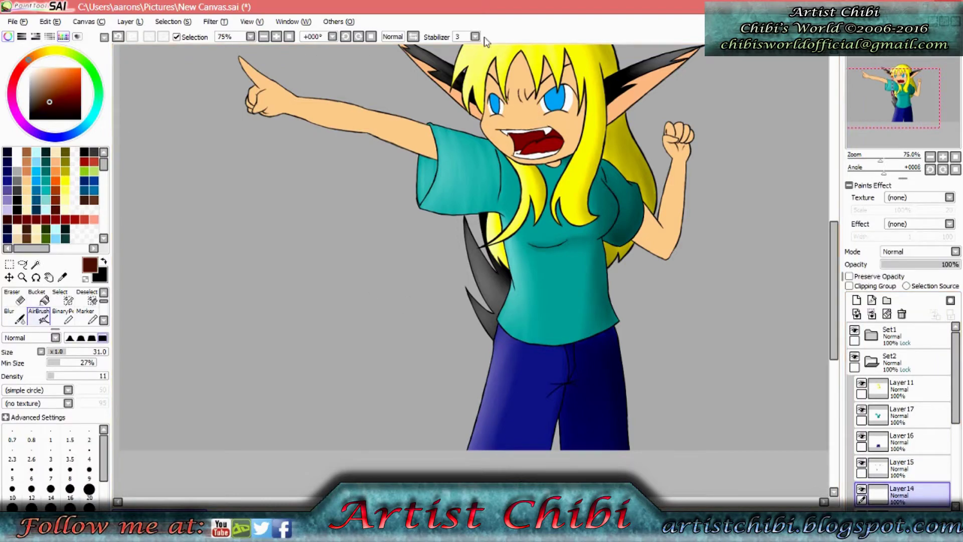
scroll(406, 84, up, 4)
scroll(895, 75, up, 4)
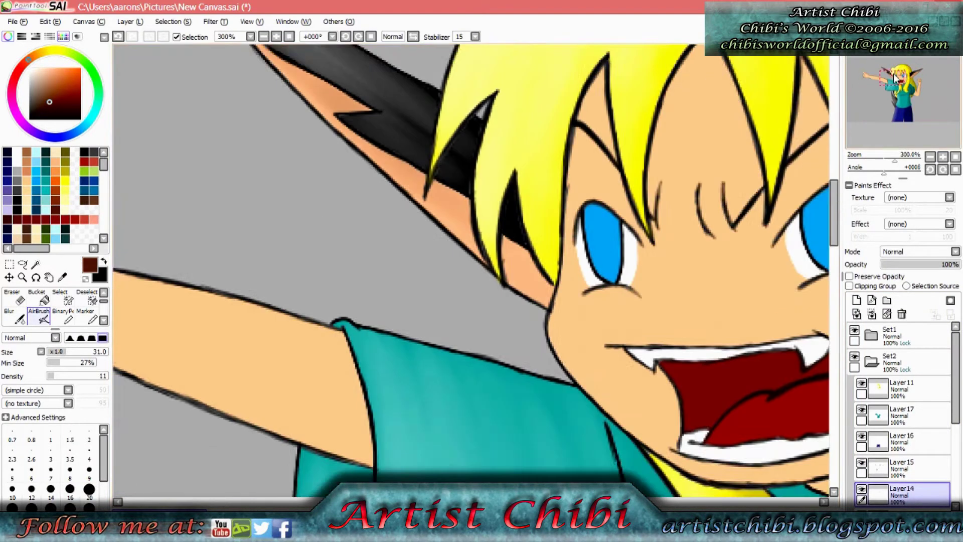
drag(895, 76, 892, 71)
Airbrush pale peach highlights onto the inner ears at size 11 and blend them with the Blur tool, setting the stabilizer to 3.
alt+click(622, 371)
click(51, 488)
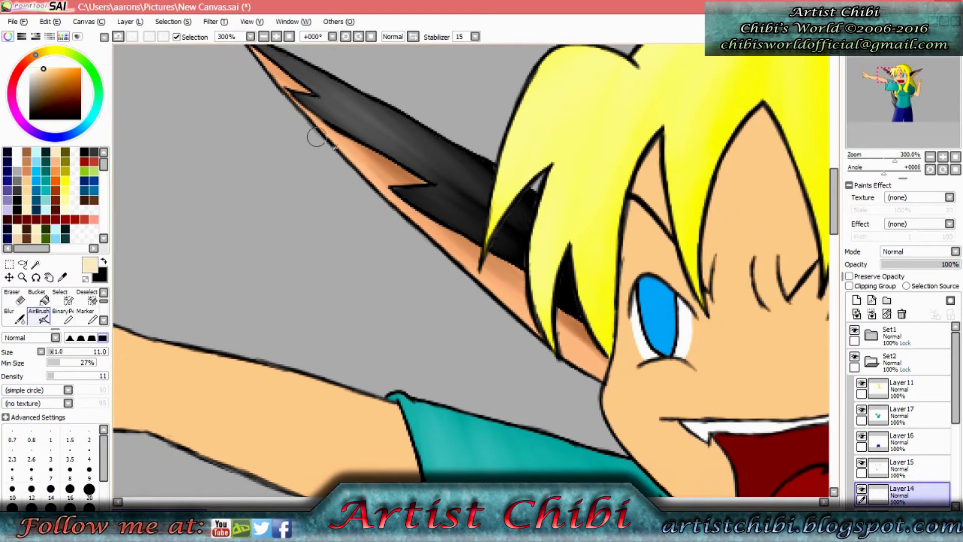
key(b)
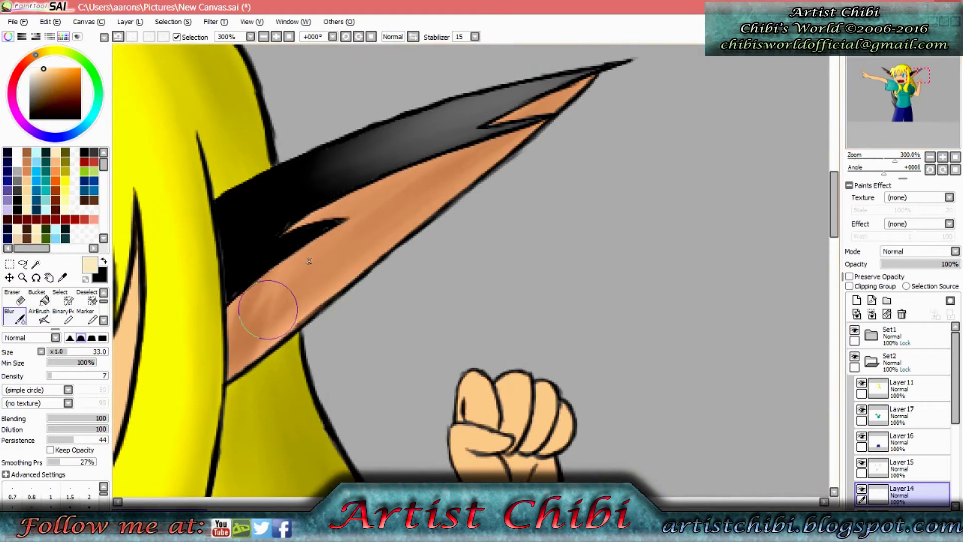
click(475, 37)
click(458, 74)
key(ctrl+0)
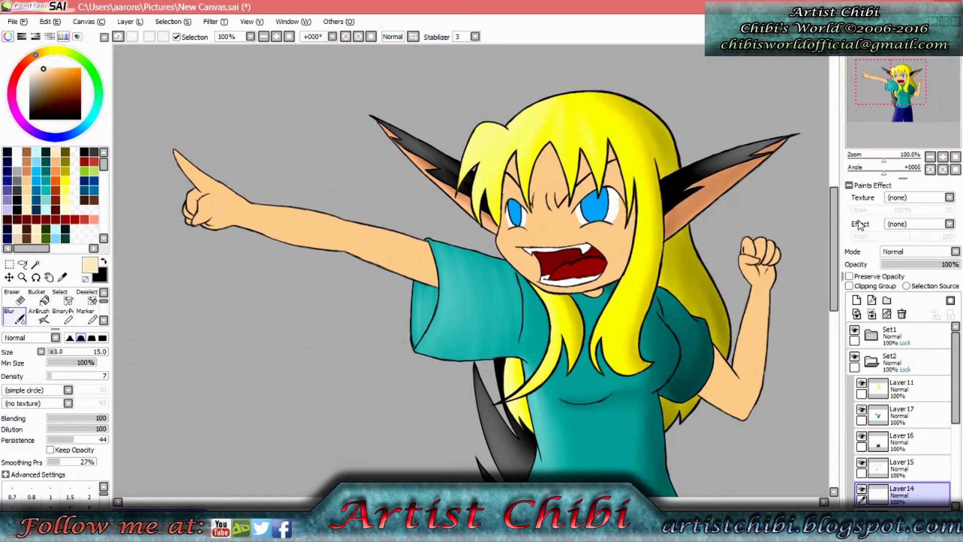
Paint a dark navy-blue band across the upper part of both irises on Layer18 with the Color brush at size 3.
scroll(902, 426, down, 2)
click(862, 435)
scroll(549, 207, up, 5)
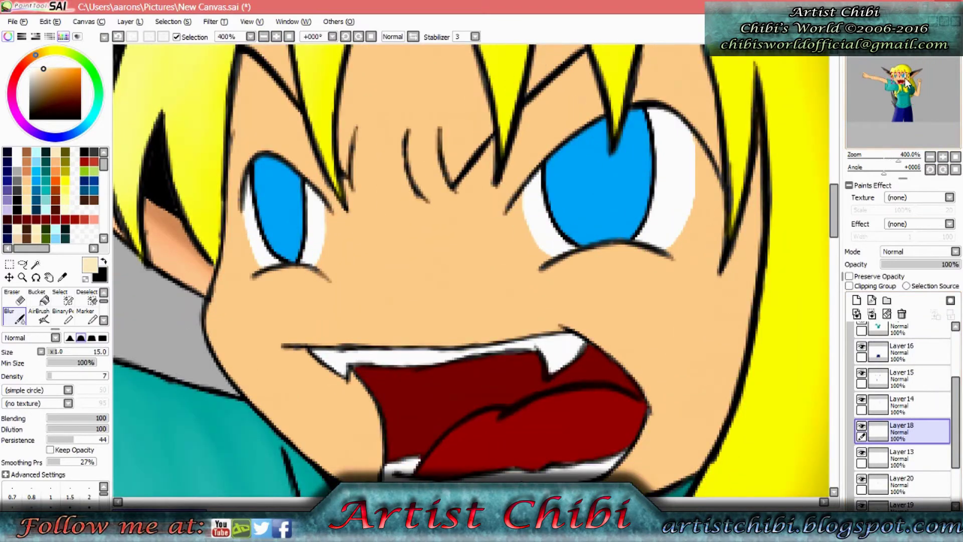
scroll(82, 300, up, 1)
click(63, 299)
click(43, 200)
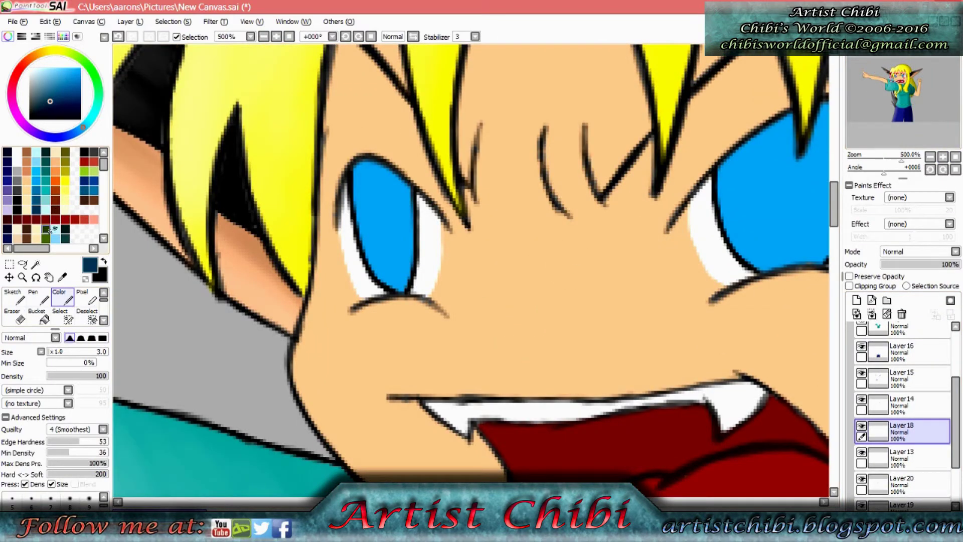
mouse_move(360, 185)
mouse_down()
mouse_move(381, 170)
mouse_move(239, 241)
mouse_up()
mouse_move(601, 235)
mouse_down()
mouse_move(697, 196)
mouse_move(599, 229)
mouse_up()
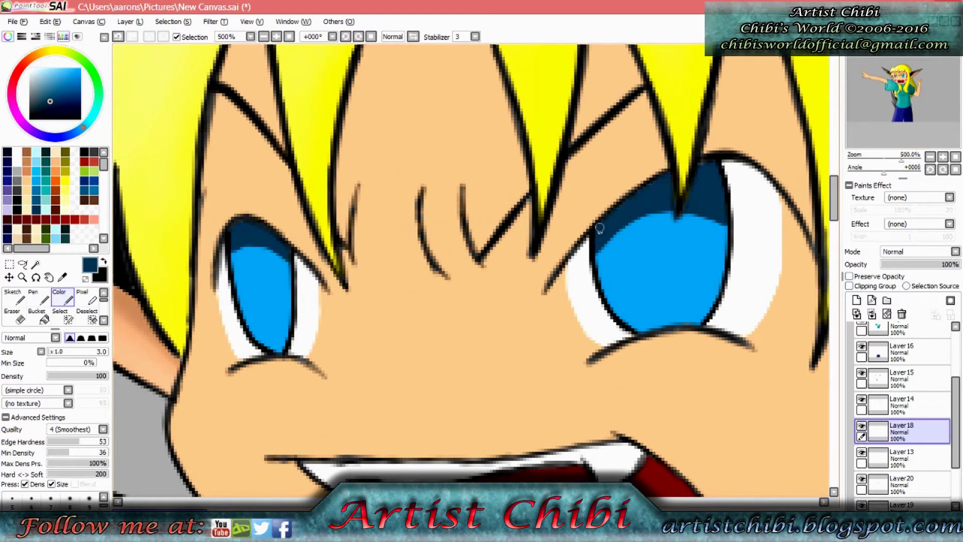
Paint two progressively lighter blue bands below the dark band in both irises with the Color brush.
click(40, 198)
mouse_move(235, 274)
mouse_down()
mouse_move(291, 265)
mouse_move(235, 250)
mouse_up()
mouse_move(600, 273)
mouse_down()
mouse_move(724, 236)
mouse_move(727, 215)
mouse_up()
click(37, 317)
click(67, 301)
click(45, 215)
drag(235, 283, 276, 286)
mouse_move(599, 288)
mouse_down()
mouse_move(650, 256)
mouse_move(724, 280)
mouse_up()
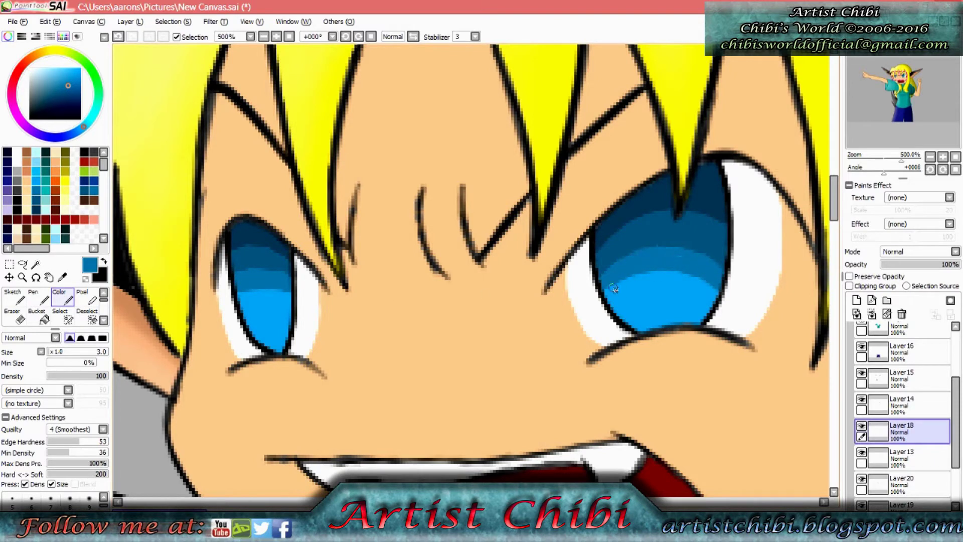
Fill the lower part of both irises with lighter blue bands, ending in pale sky blue along the lower edge.
click(38, 181)
mouse_move(644, 298)
mouse_down()
mouse_move(667, 321)
mouse_move(702, 314)
mouse_up()
mouse_move(258, 346)
mouse_down()
mouse_move(282, 337)
mouse_move(281, 326)
mouse_up()
click(36, 161)
drag(625, 321, 697, 321)
Blend the blue bands of both irises into a smooth gradient with the Blur tool at size 15.
scroll(55, 305, down, 1)
click(15, 316)
mouse_move(253, 242)
mouse_down()
mouse_move(263, 296)
mouse_move(262, 263)
mouse_up()
mouse_move(619, 283)
mouse_down()
mouse_move(623, 269)
mouse_move(664, 253)
mouse_move(690, 306)
mouse_move(700, 243)
mouse_move(672, 321)
mouse_up()
Add a layer above Layer18 and stroke pale cyan streaks into both irises with the Marker at size 4 and density 64.
scroll(916, 453, down, 2)
click(898, 331)
click(855, 300)
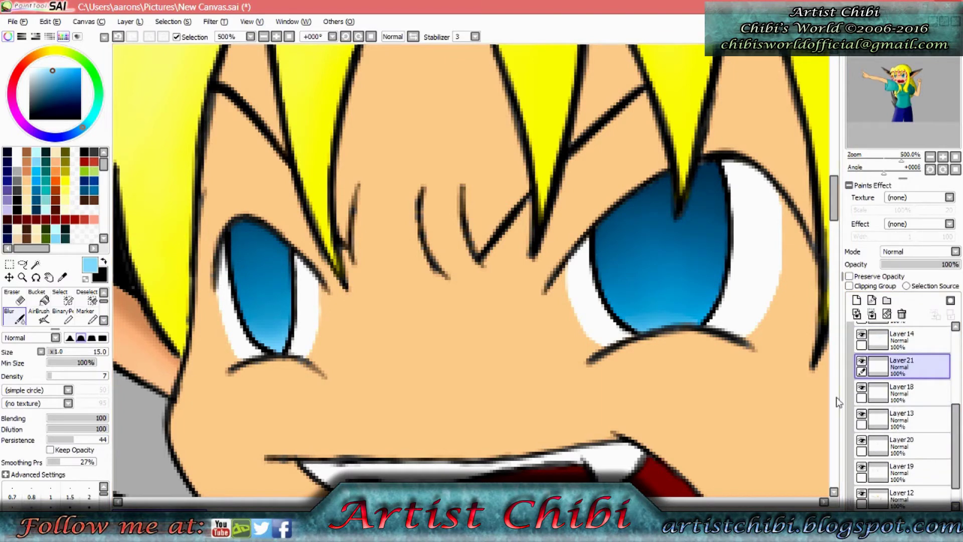
click(85, 316)
drag(63, 379, 85, 375)
click(81, 337)
click(53, 352)
click(64, 226)
mouse_move(261, 273)
mouse_down()
mouse_move(253, 306)
mouse_move(266, 236)
mouse_move(274, 325)
mouse_move(273, 301)
mouse_up()
mouse_move(639, 233)
mouse_down()
mouse_move(657, 281)
mouse_move(692, 240)
mouse_move(666, 200)
mouse_move(636, 249)
mouse_move(647, 306)
mouse_move(687, 296)
mouse_move(672, 215)
mouse_move(612, 250)
mouse_up()
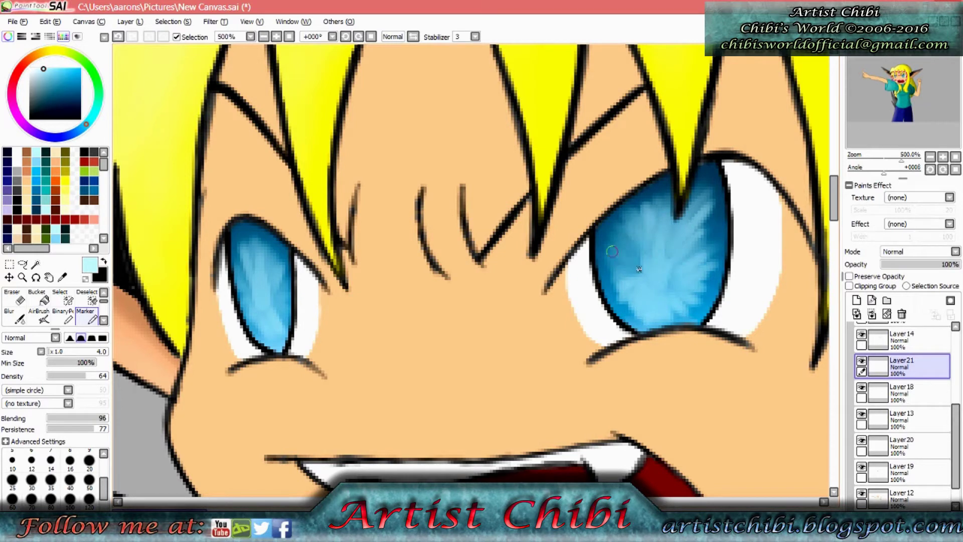
Blend the iris streaks with the Blur tool at size 7 and density 10, and set their layer to Lumi & Shade.
click(15, 316)
mouse_move(251, 261)
mouse_down()
mouse_move(271, 301)
mouse_move(258, 261)
mouse_move(265, 250)
mouse_up()
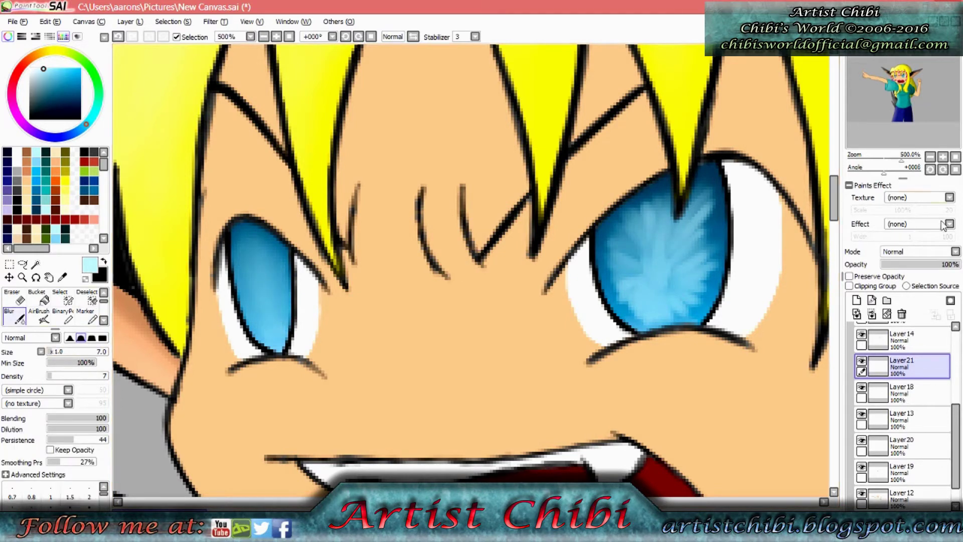
click(953, 251)
click(902, 317)
drag(629, 292, 636, 302)
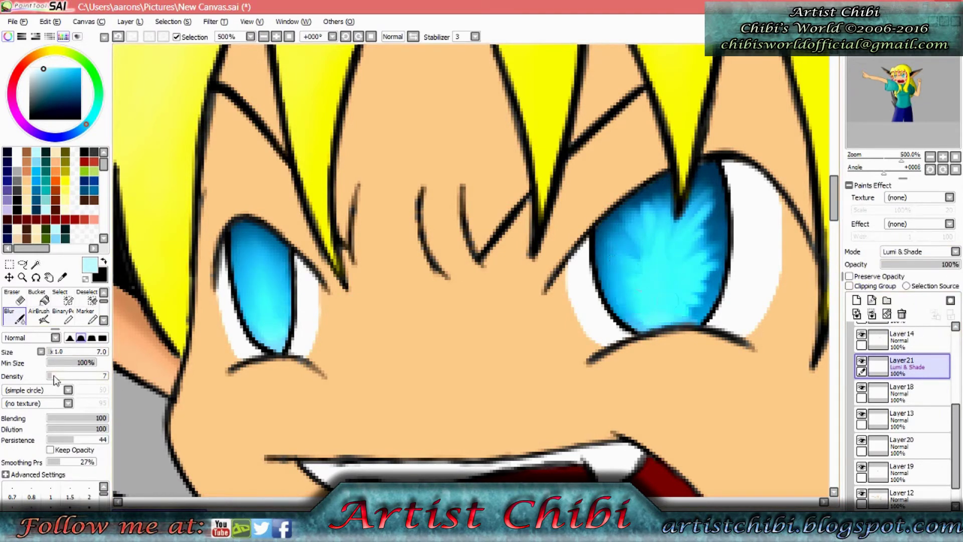
mouse_move(661, 236)
mouse_down()
mouse_move(617, 220)
mouse_move(632, 316)
mouse_move(710, 211)
mouse_move(666, 269)
mouse_up()
Add another layer above the iris streaks and draw tall black slit pupils in both eyes with the Sketch brush at size 5.
click(856, 300)
scroll(70, 306, up, 1)
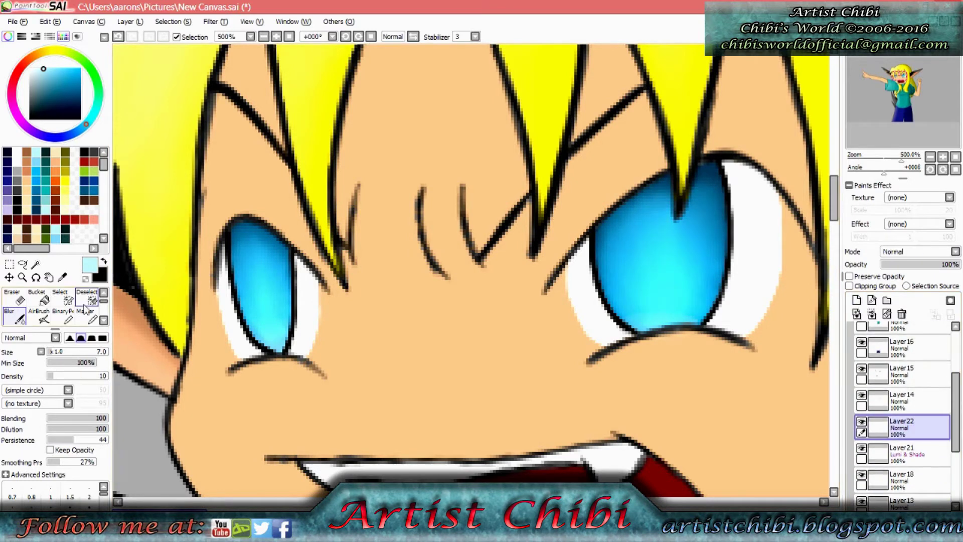
click(63, 299)
click(18, 206)
click(15, 298)
drag(254, 248, 263, 321)
mouse_move(638, 221)
mouse_down()
mouse_move(652, 311)
mouse_move(667, 201)
mouse_move(657, 296)
mouse_up()
mouse_move(657, 295)
mouse_down()
mouse_move(652, 205)
mouse_move(660, 270)
mouse_up()
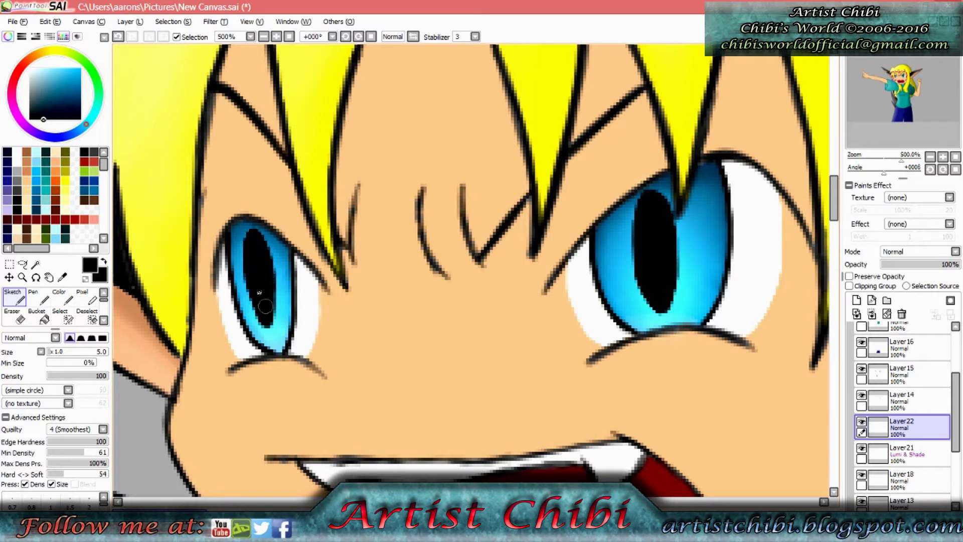
Airbrush white highlights onto the left side of both pupils at size 11 and blend them with the Blur tool.
scroll(902, 401, down, 2)
scroll(56, 306, down, 1)
click(38, 316)
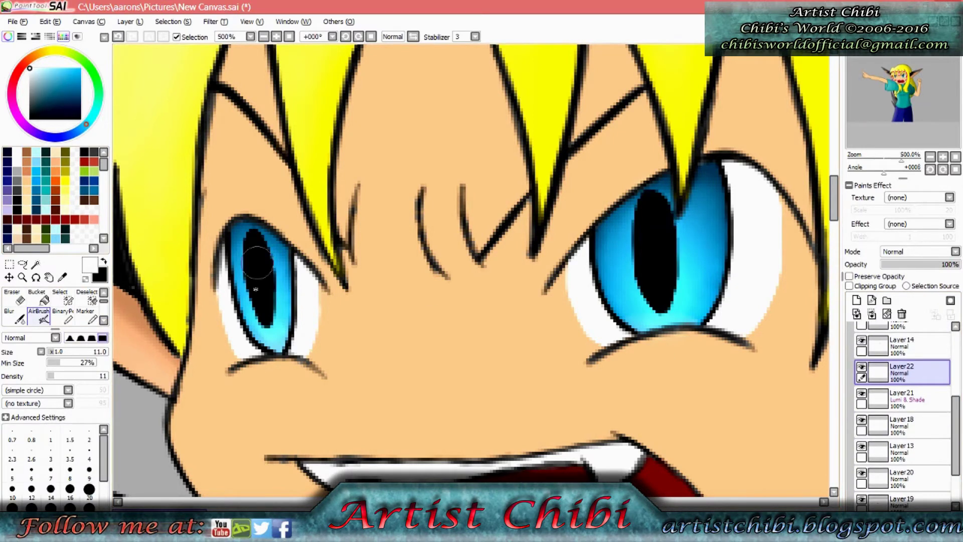
drag(273, 241, 261, 321)
drag(636, 216, 645, 246)
mouse_move(647, 196)
mouse_down()
mouse_move(644, 311)
mouse_move(631, 311)
mouse_up()
drag(246, 236, 256, 296)
click(15, 316)
mouse_move(241, 216)
mouse_down()
mouse_move(251, 296)
mouse_move(253, 233)
mouse_up()
drag(647, 198, 647, 301)
Airbrush grey shadows onto the eye whites on Layer13 at size 7 and stabilizer 15, and blend them with the Blur tool.
click(901, 449)
click(39, 316)
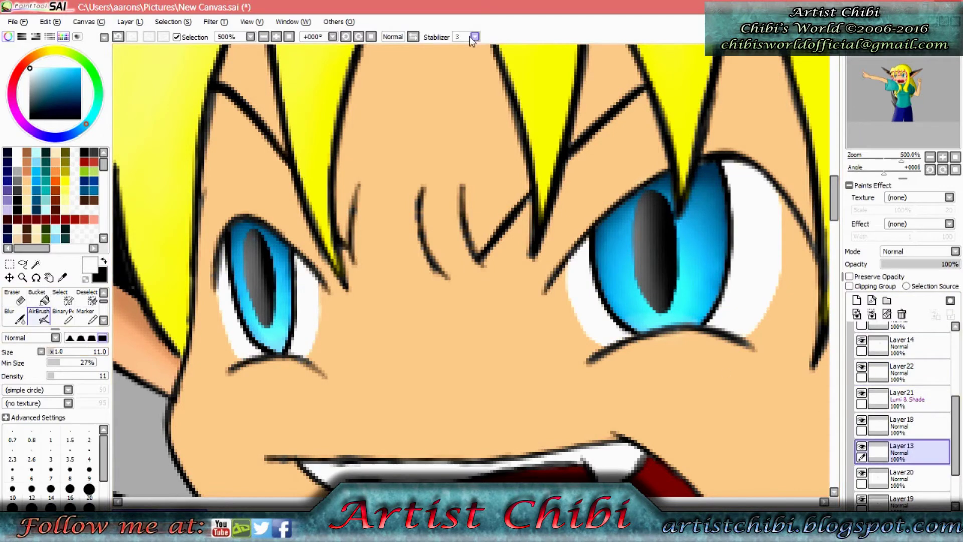
click(51, 471)
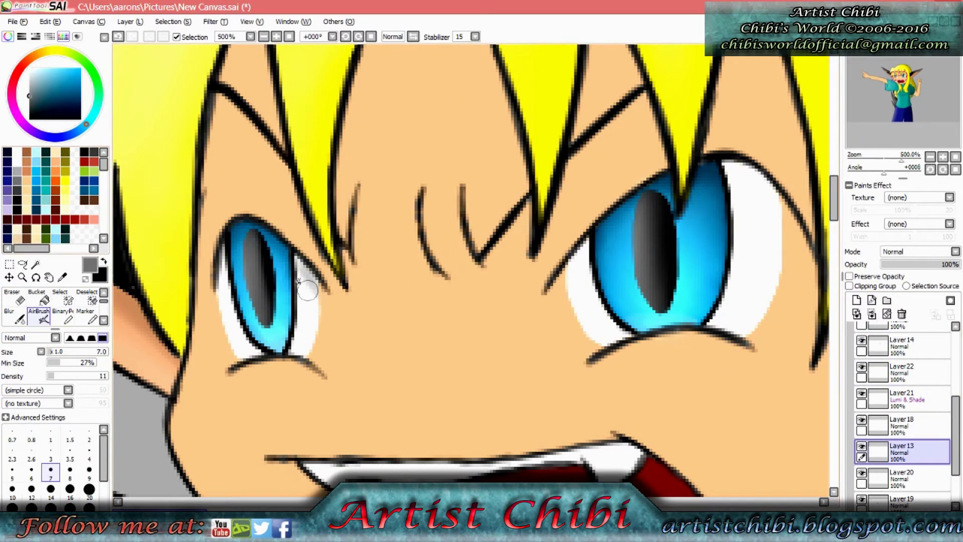
mouse_move(775, 249)
mouse_down()
mouse_move(762, 171)
mouse_move(722, 166)
mouse_move(753, 211)
mouse_move(727, 216)
mouse_move(740, 195)
mouse_up()
click(14, 316)
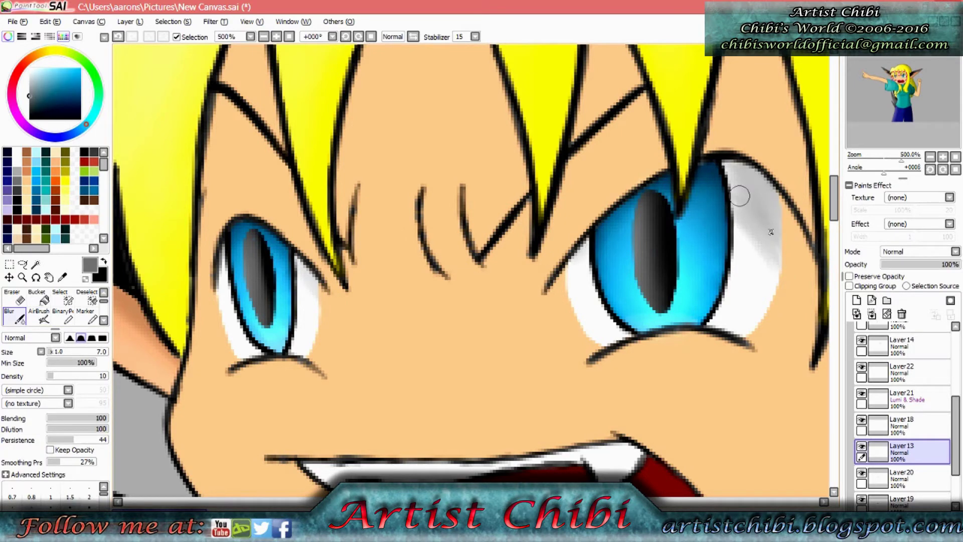
scroll(903, 401, down, 3)
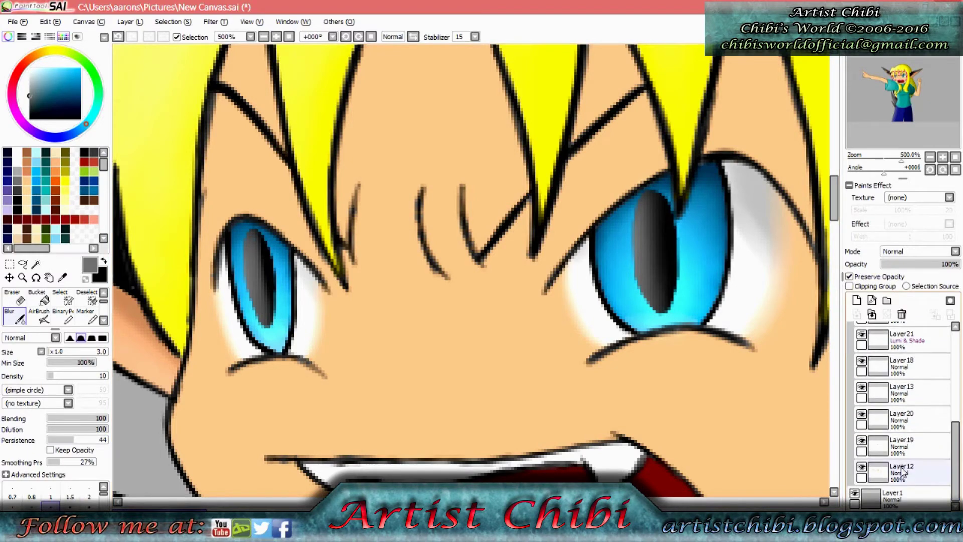
Airbrush grey shadows onto the upper and lower teeth on Layer13 at size 7 and blend them with the Blur tool at size 9.
click(39, 316)
drag(451, 450, 260, 229)
drag(449, 256, 425, 230)
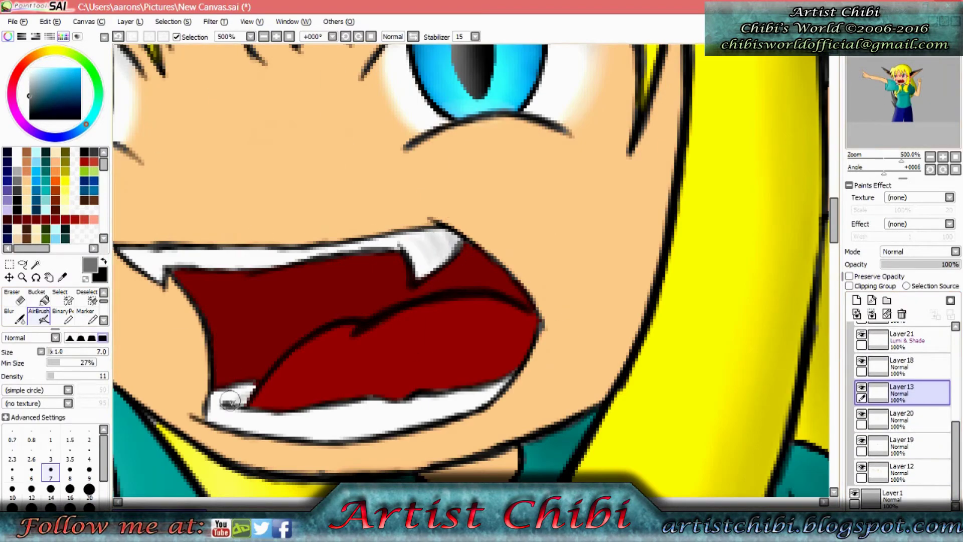
key(b)
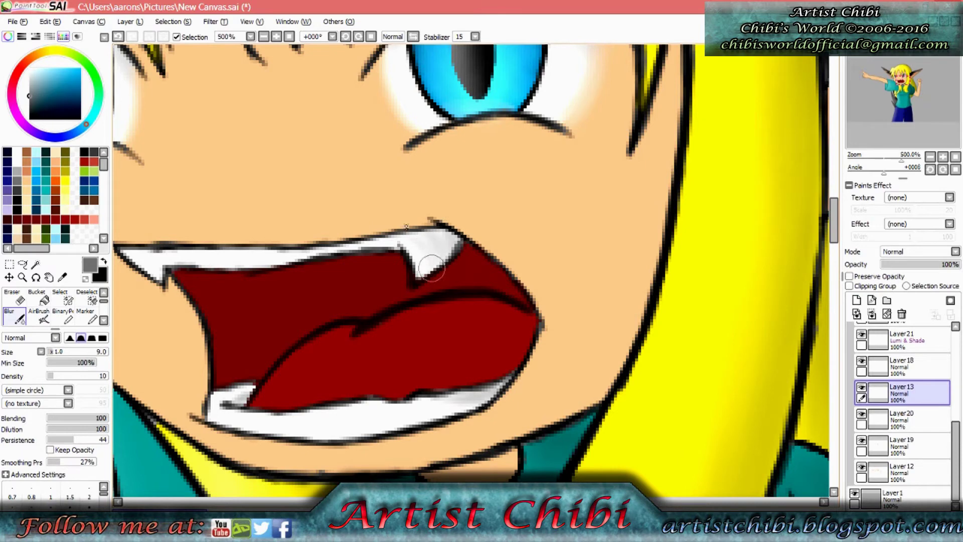
Airbrush pink highlights onto the tongue's left side and dark red shadows onto its right side on Layer20 at size 7.
click(901, 416)
click(55, 238)
click(40, 316)
drag(301, 381, 341, 331)
mouse_move(281, 396)
mouse_down()
mouse_move(325, 354)
mouse_move(291, 401)
mouse_move(341, 331)
mouse_up()
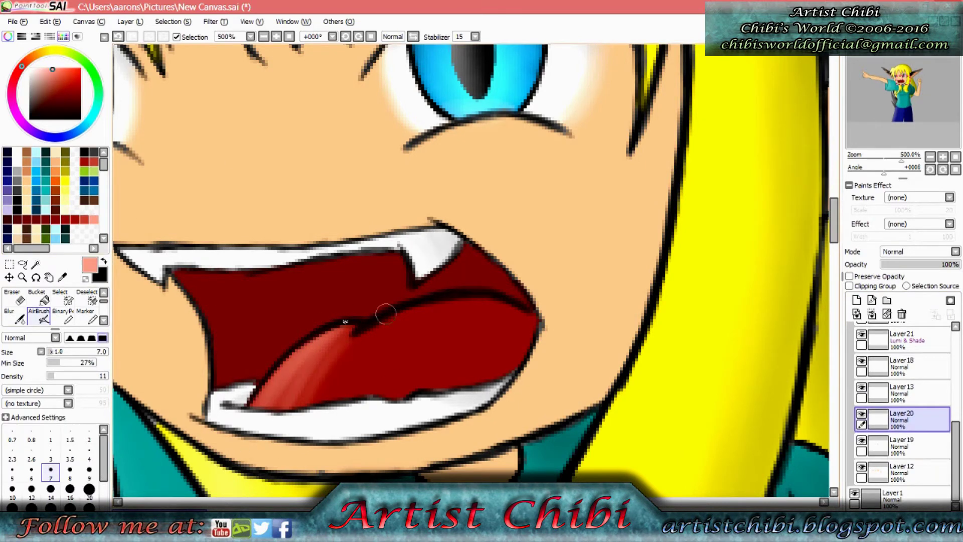
alt+click(414, 310)
Airbrush pink highlights and dark red shadows inside the mouth on Layer19, and blend them with the Blur tool at size 9 and stabilizer 3.
click(901, 444)
click(52, 70)
mouse_move(294, 290)
mouse_down()
mouse_move(326, 301)
mouse_move(381, 285)
mouse_move(351, 266)
mouse_move(381, 301)
mouse_up()
click(21, 220)
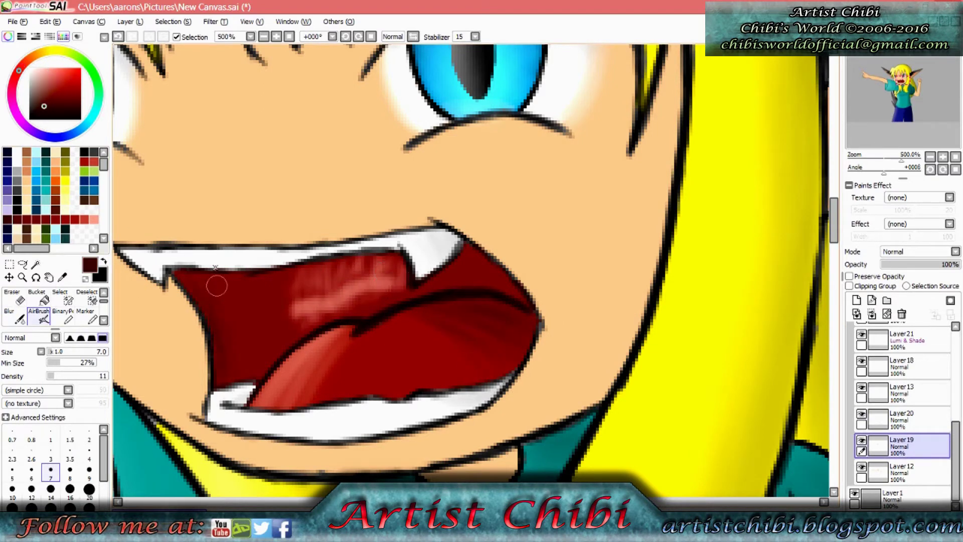
click(14, 318)
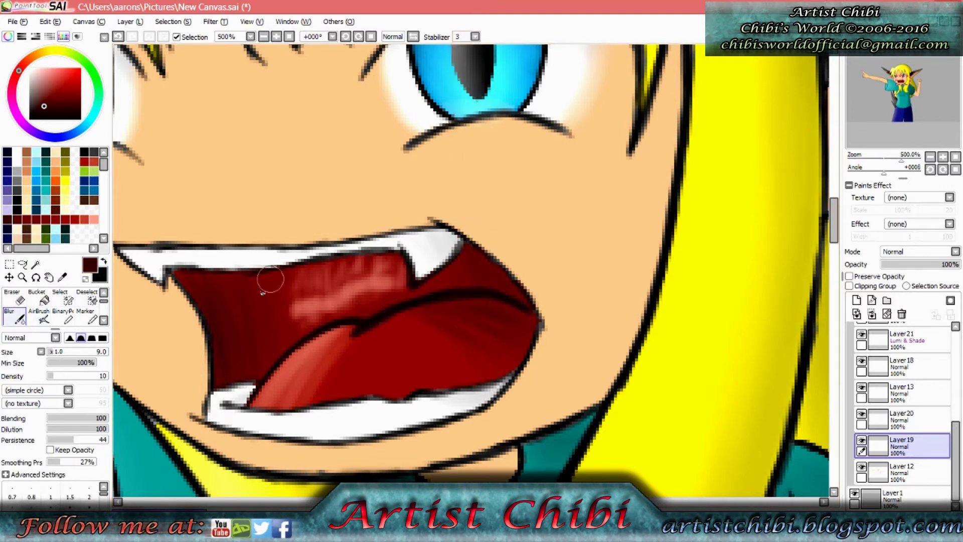
drag(321, 331, 340, 312)
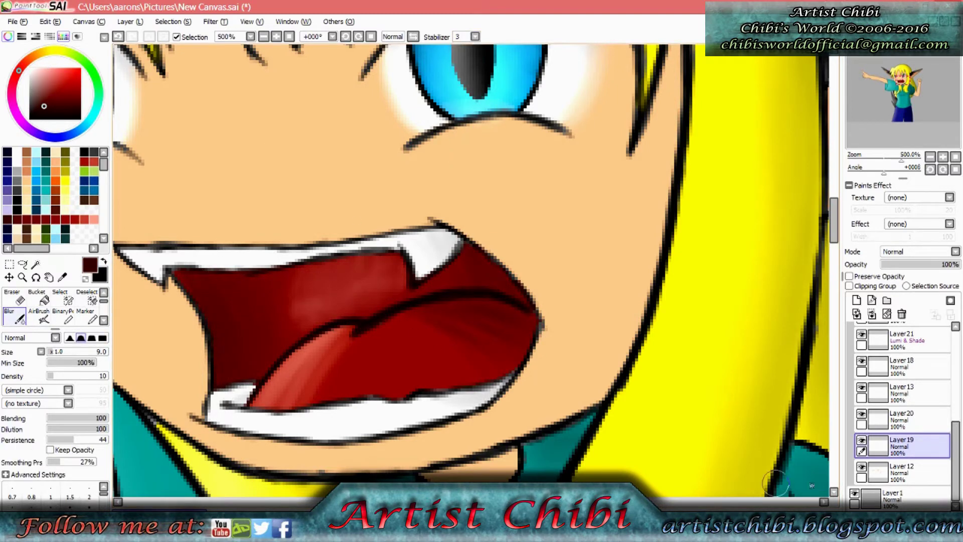
Airbrush brown shadows onto the face under the bangs and along the hair-side cheek on Layer12 at size 7 and stabilizer 15.
key(ctrl+Up)
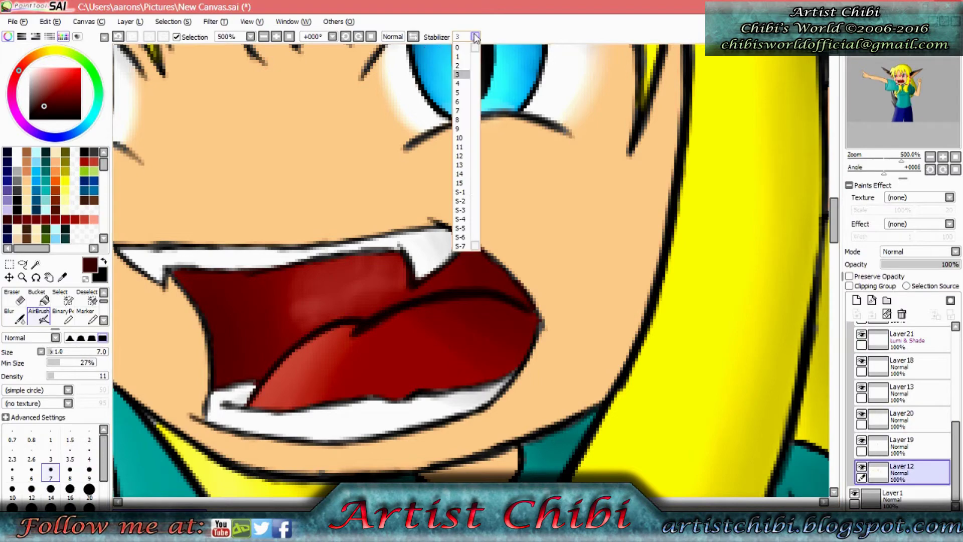
click(462, 174)
click(29, 150)
mouse_move(651, 260)
mouse_down()
mouse_move(636, 281)
mouse_move(662, 151)
mouse_move(501, 462)
mouse_move(562, 382)
mouse_up()
click(901, 75)
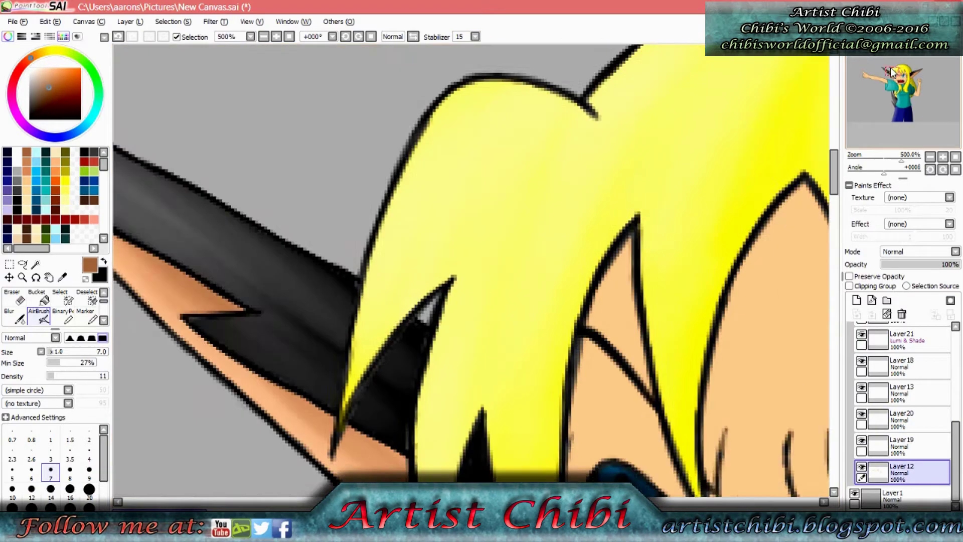
click(901, 77)
mouse_move(472, 351)
mouse_down()
mouse_move(496, 75)
mouse_move(516, 269)
mouse_move(586, 142)
mouse_up()
click(903, 75)
mouse_move(464, 159)
mouse_down()
mouse_move(577, 451)
mouse_move(604, 391)
mouse_move(634, 268)
mouse_move(671, 327)
mouse_move(752, 281)
mouse_move(773, 201)
mouse_move(812, 300)
mouse_up()
click(871, 100)
drag(482, 441, 491, 294)
Airbrush brown shadows onto the pointing hand and its wrist on Layer12 at size 7.
click(877, 77)
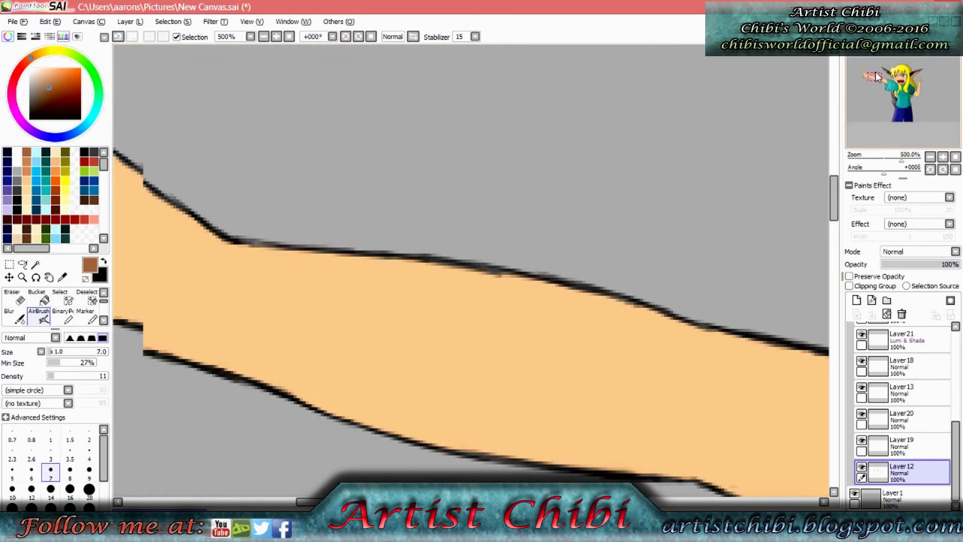
click(866, 74)
drag(421, 369, 341, 411)
drag(434, 341, 406, 401)
drag(419, 253, 375, 268)
mouse_move(457, 204)
mouse_down()
mouse_move(652, 301)
mouse_move(585, 296)
mouse_move(782, 331)
mouse_up()
Airbrush brown shadows along the outstretched arm's upper edge and beside the sleeve opening on Layer12 at size 7.
click(877, 75)
mouse_move(191, 321)
mouse_down()
mouse_move(479, 362)
mouse_move(755, 441)
mouse_up()
click(881, 78)
click(883, 80)
drag(351, 196, 551, 296)
drag(546, 241, 583, 374)
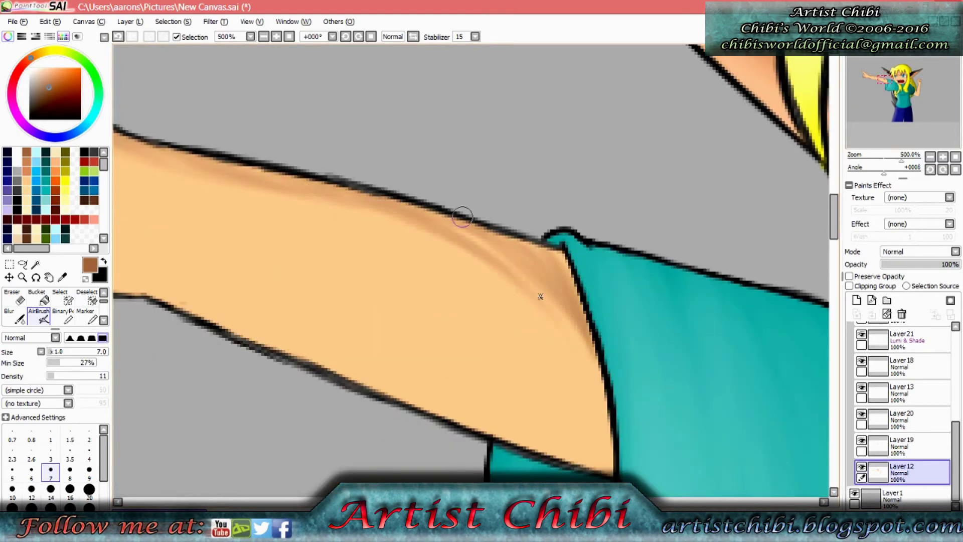
drag(471, 235, 599, 437)
drag(381, 213, 527, 321)
mouse_move(442, 226)
mouse_down()
mouse_move(543, 301)
mouse_move(607, 466)
mouse_up()
Airbrush brown shadows along the raised arm on Layer12 at size 7.
click(902, 81)
click(917, 90)
mouse_move(489, 240)
mouse_down()
mouse_move(495, 95)
mouse_move(441, 336)
mouse_move(505, 239)
mouse_move(468, 348)
mouse_move(503, 376)
mouse_move(501, 307)
mouse_move(511, 351)
mouse_move(469, 356)
mouse_move(488, 374)
mouse_up()
scroll(512, 351, down, 2)
click(927, 91)
mouse_move(552, 472)
mouse_down()
mouse_move(516, 427)
mouse_move(579, 260)
mouse_move(527, 428)
mouse_move(472, 357)
mouse_move(433, 327)
mouse_up()
Airbrush brown shadows between the raised fist's fingers and down its wrist on Layer12 at size 4.
click(925, 78)
click(89, 458)
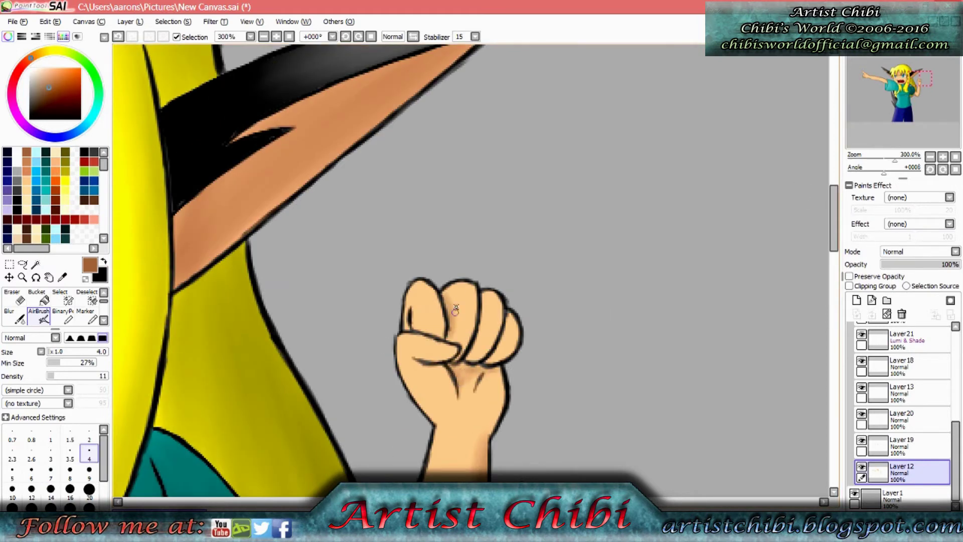
mouse_move(489, 310)
mouse_down()
mouse_move(456, 305)
mouse_move(419, 326)
mouse_move(448, 347)
mouse_up()
drag(501, 369, 480, 442)
Blend the shadows on the raised fist and arm with the Blur tool at size 9 and stabilizer 3.
click(15, 317)
click(475, 37)
click(464, 75)
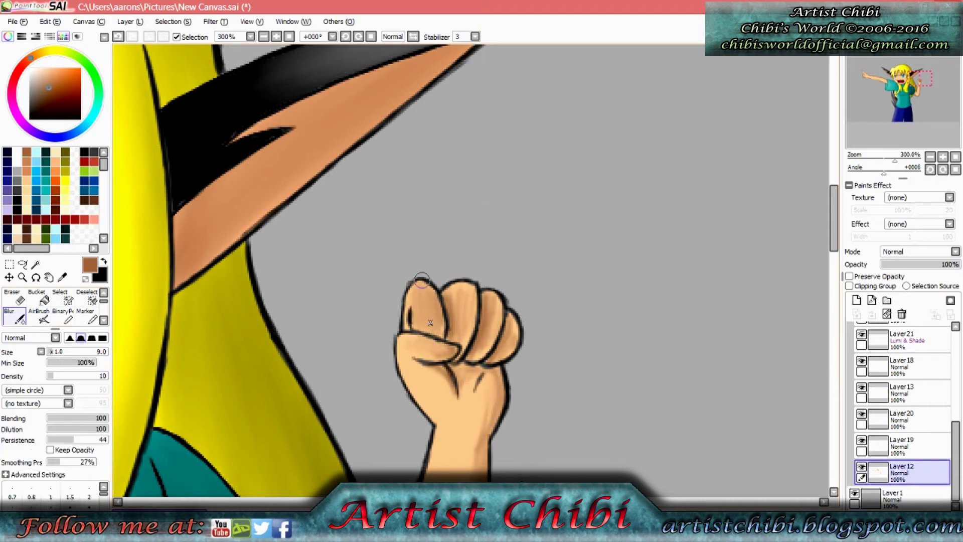
drag(493, 327, 495, 332)
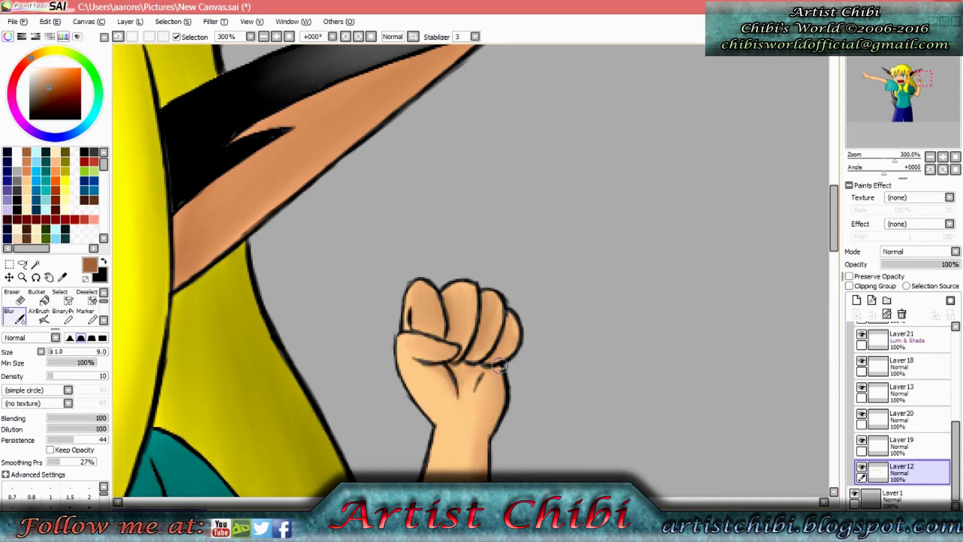
mouse_move(500, 368)
mouse_down()
mouse_move(623, 128)
mouse_move(603, 367)
mouse_up()
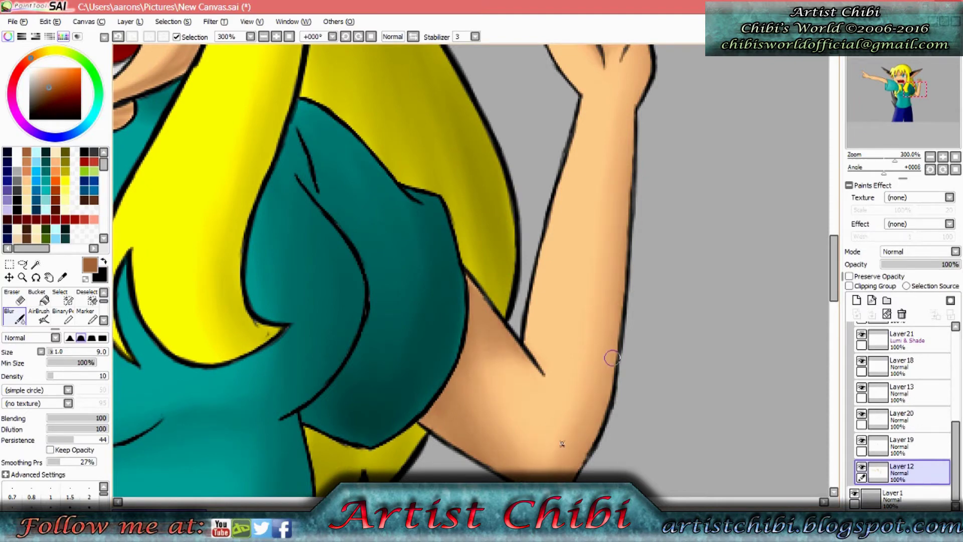
Blend the forehead, brow and cheek shadows on Layer12 with the Blur tool at size 9.
scroll(569, 286, up, 3)
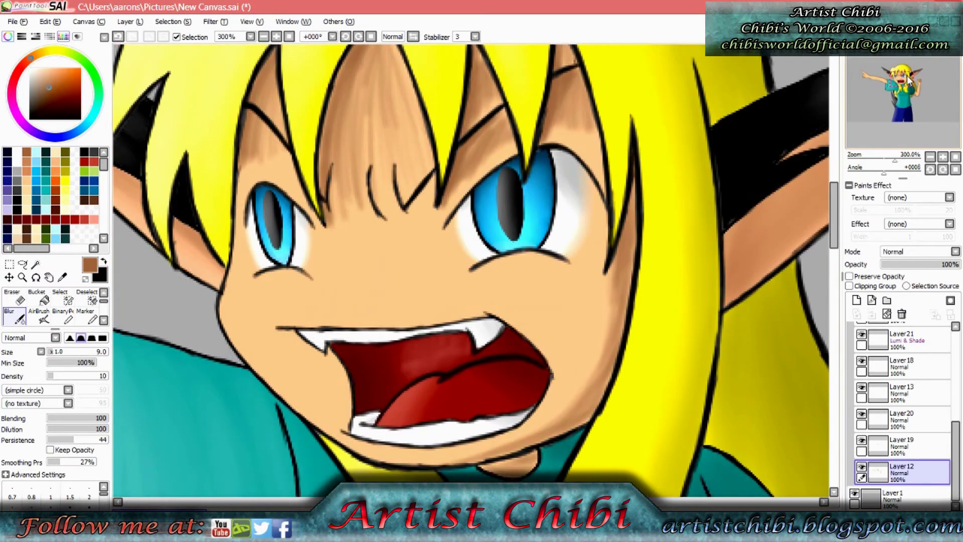
scroll(264, 165, up, 1)
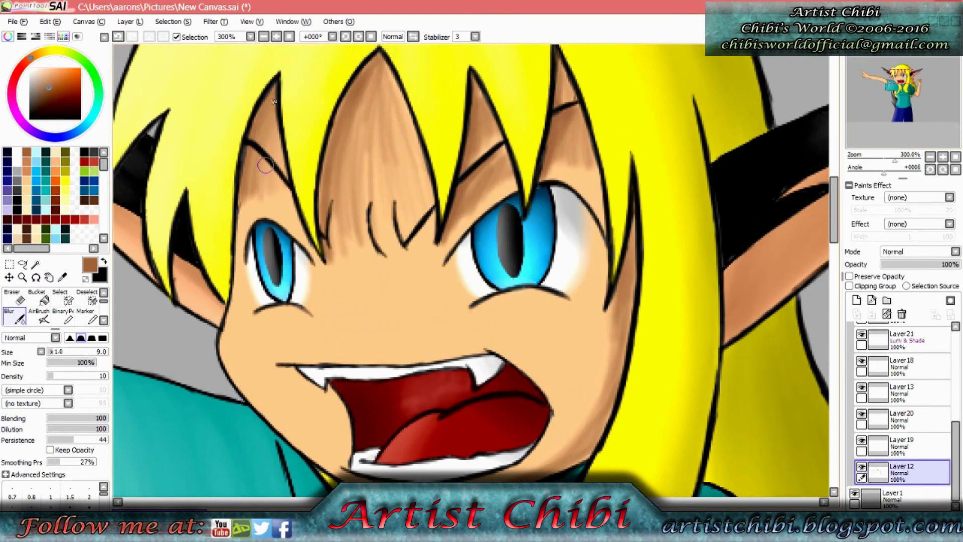
drag(321, 221, 334, 183)
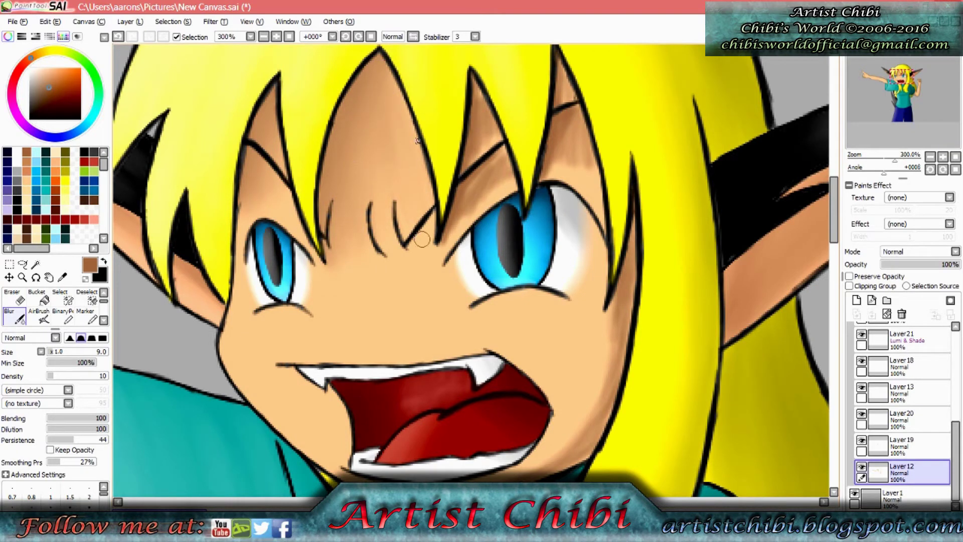
mouse_move(421, 239)
mouse_down()
mouse_move(481, 151)
mouse_move(476, 71)
mouse_up()
drag(537, 134, 555, 178)
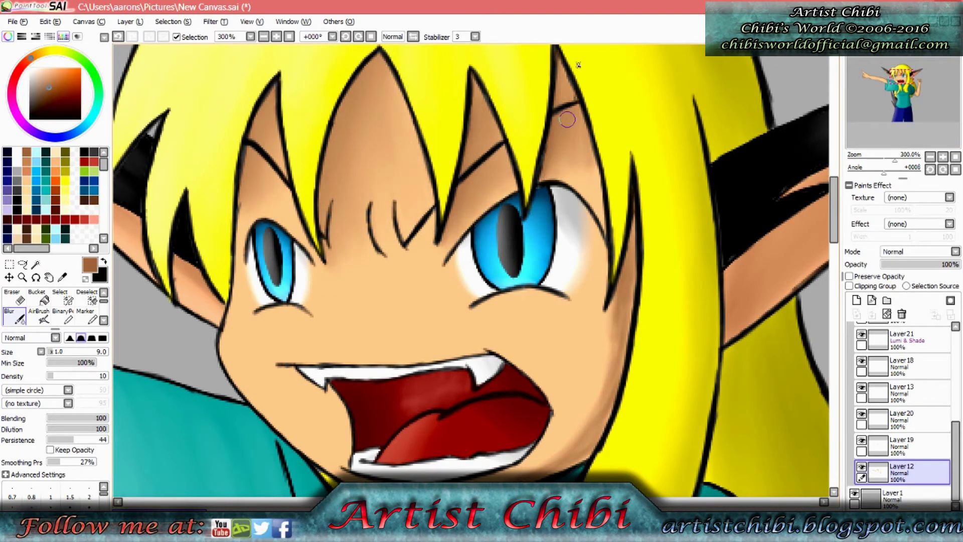
drag(585, 444, 610, 417)
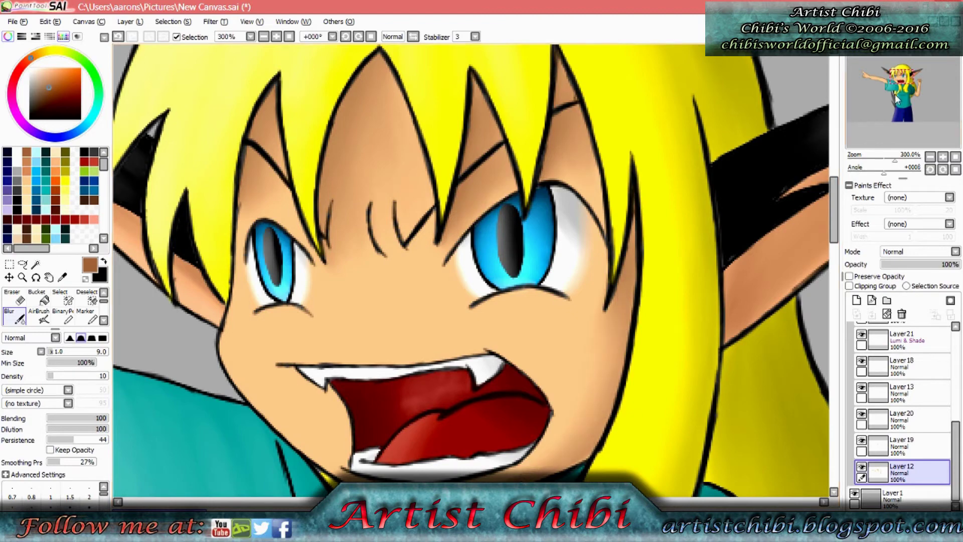
Blend the shadows along the outstretched arm and pointing hand with the Blur tool at size 9.
scroll(601, 351, down, 3)
scroll(577, 301, left, 10)
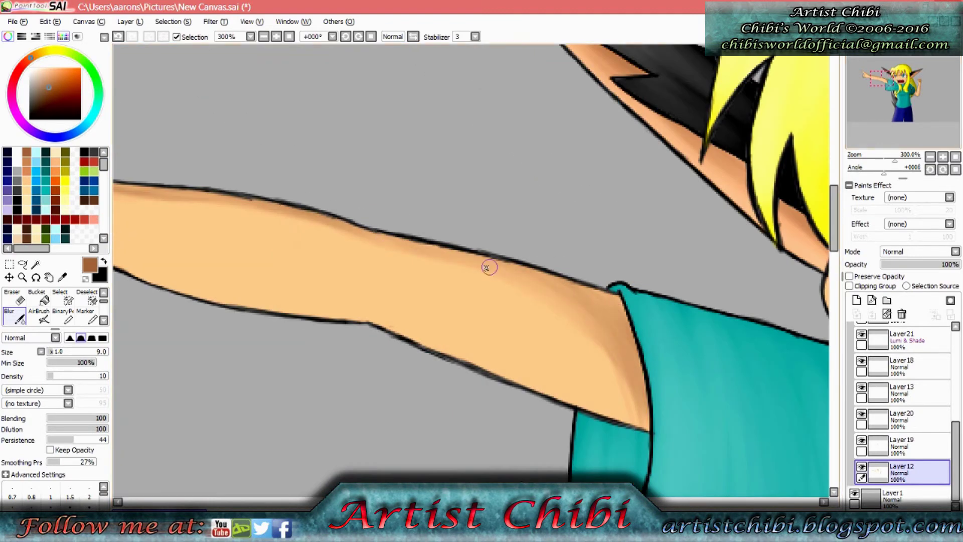
scroll(204, 206, left, 10)
scroll(351, 251, up, 4)
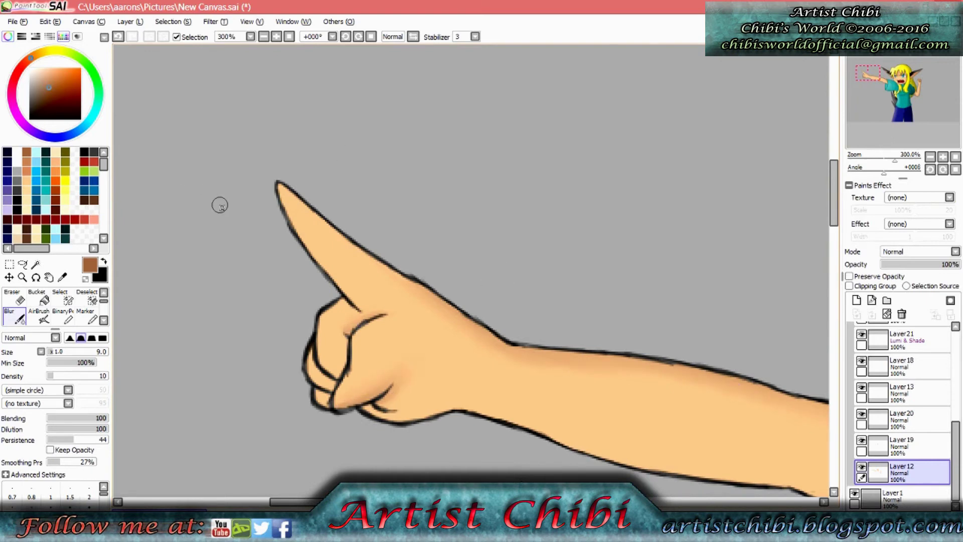
Airbrush pale cream highlights onto the face on Layer12 at size 15, and blend them with the Blur tool at size 9.
key(a)
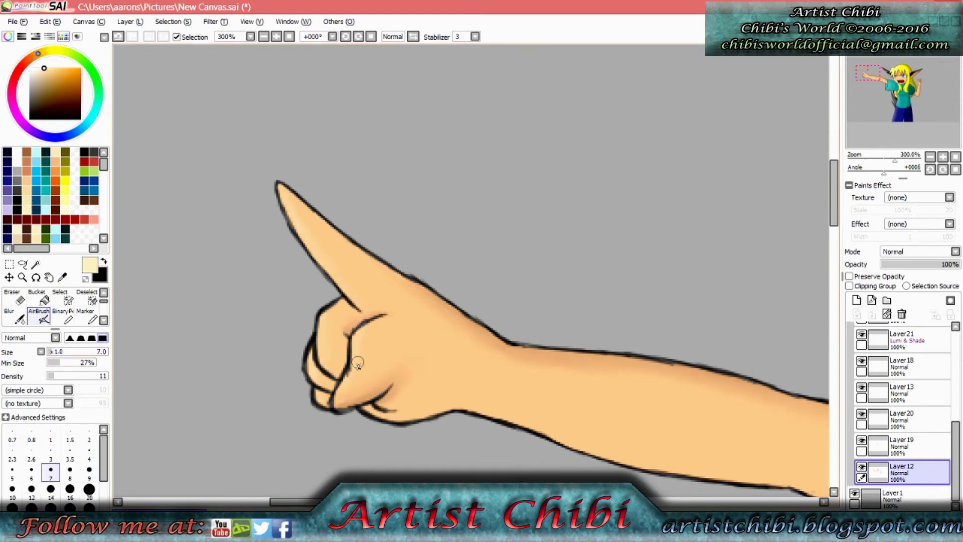
click(903, 80)
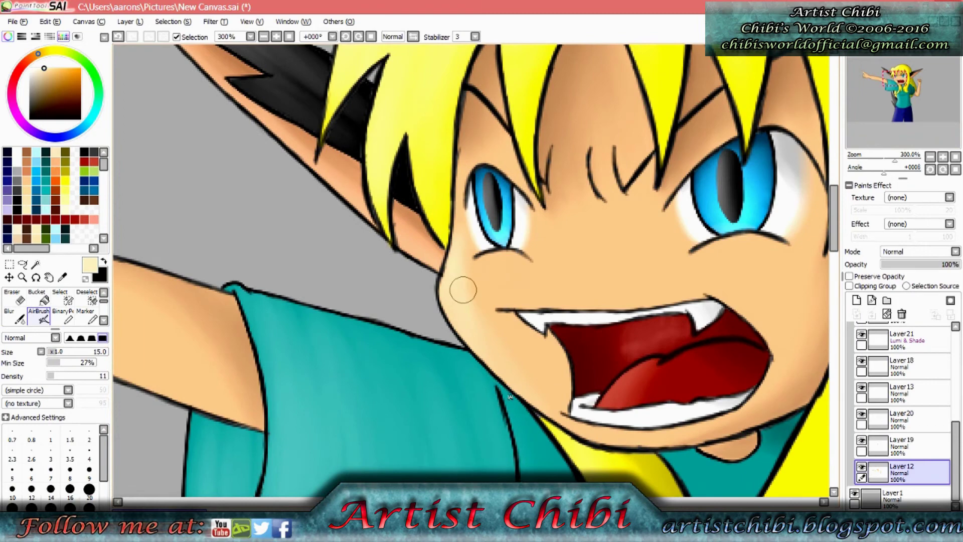
drag(735, 276, 762, 247)
click(885, 96)
click(20, 316)
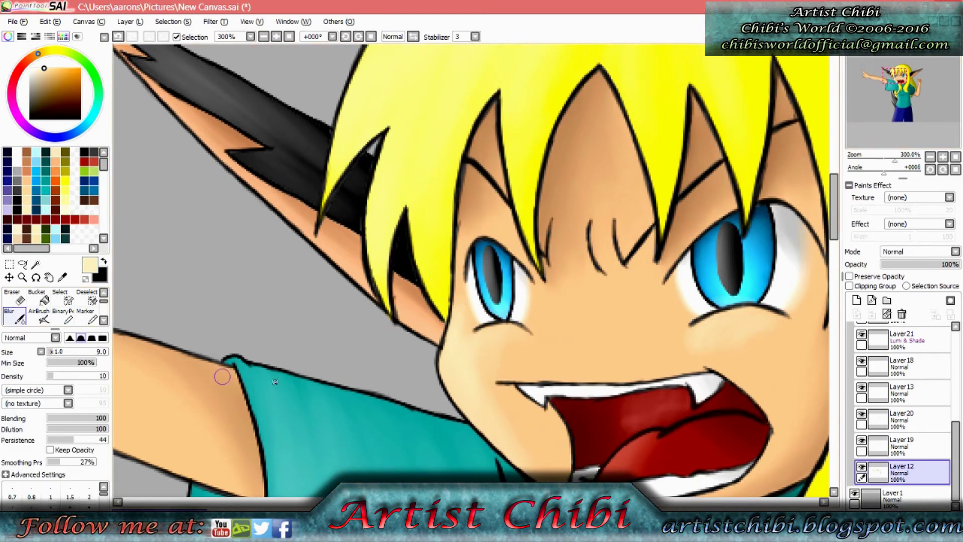
Paint white glints across both pupils on new layer Layer23 with the Color pen at size 3, and soften them with the Blur tool at size 4.
drag(894, 160, 880, 161)
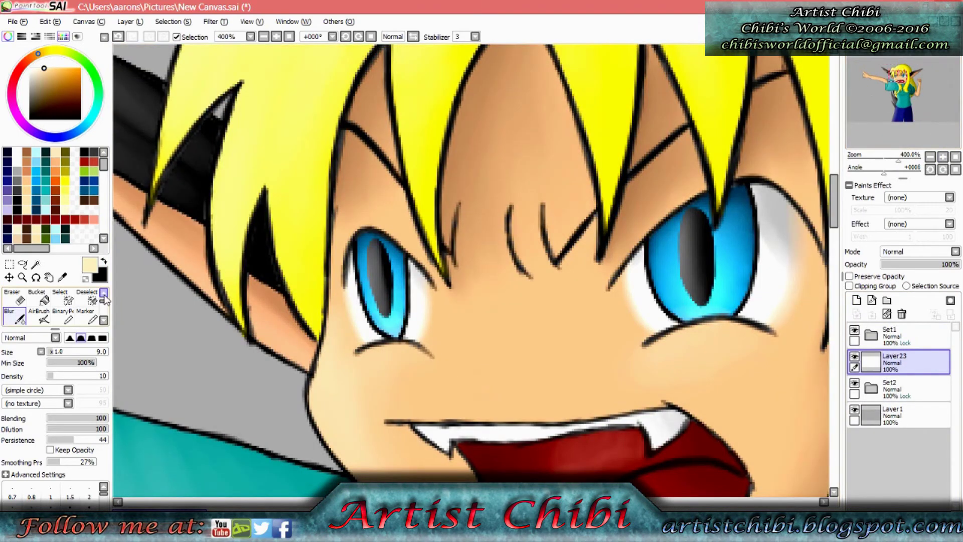
click(39, 316)
drag(370, 315, 389, 299)
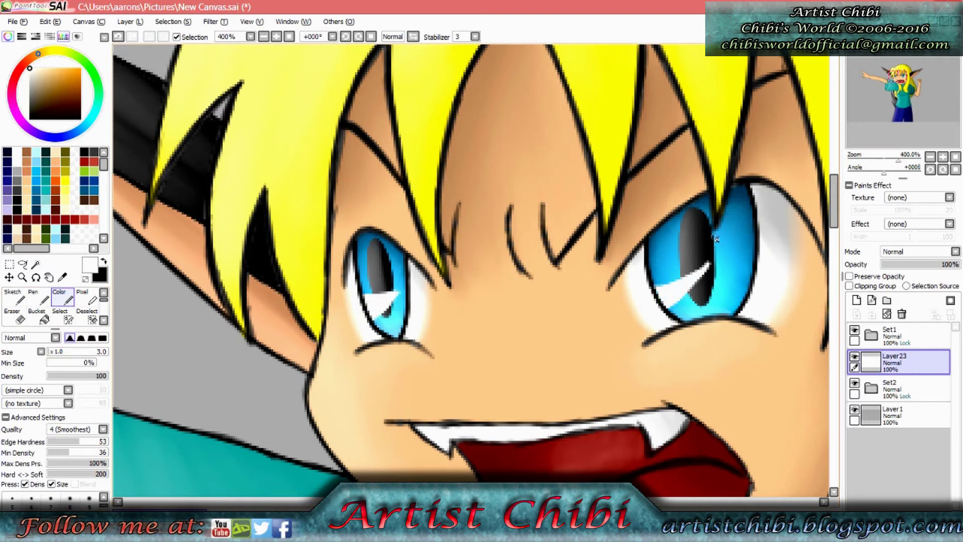
scroll(50, 306, down, 2)
click(15, 297)
drag(372, 296, 396, 285)
key(ctrl+z)
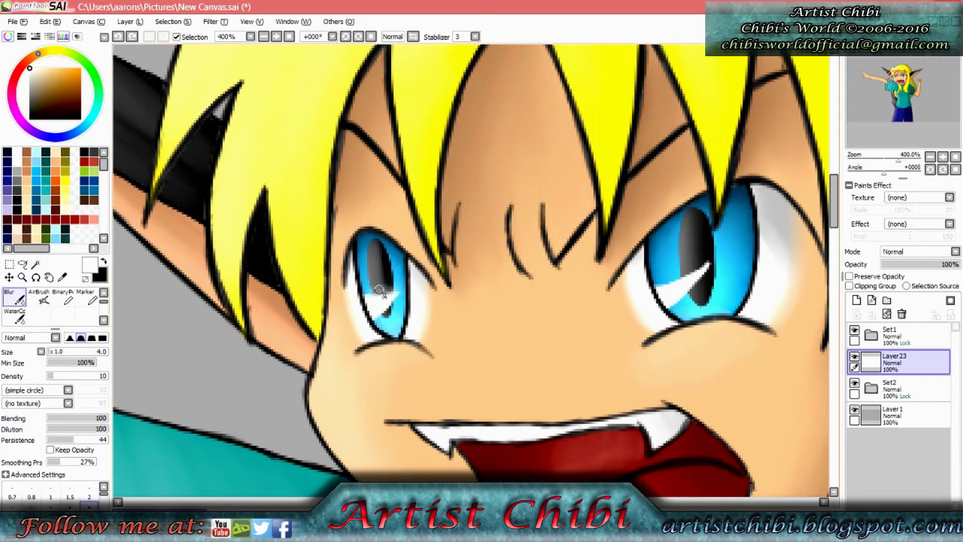
Preserve the opacity of Layer23 and set its blending mode to Lumi & Shade.
click(848, 275)
click(912, 252)
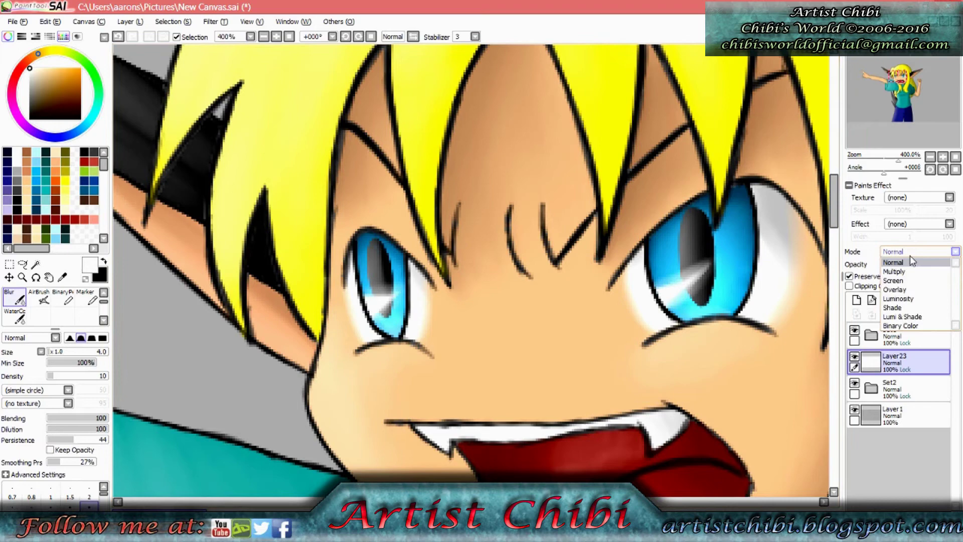
click(898, 312)
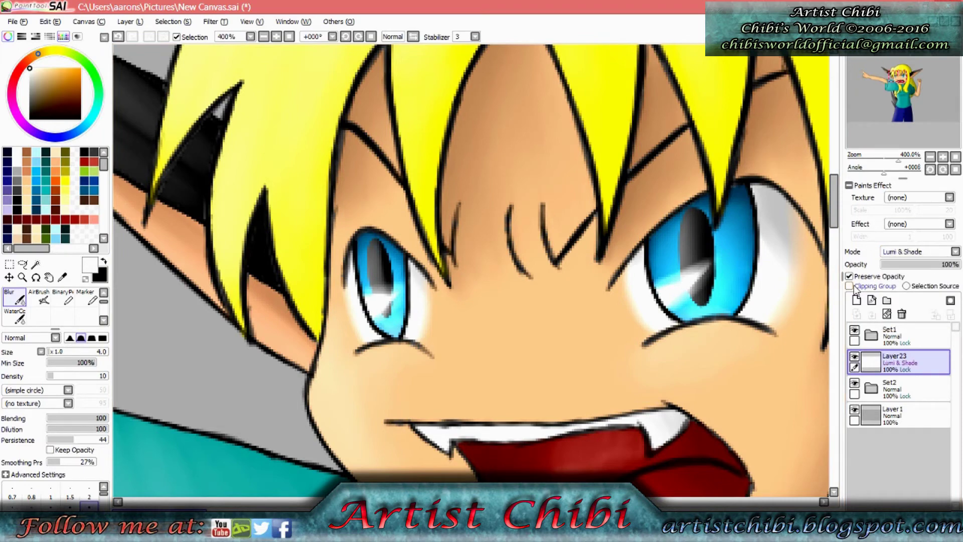
Add a layer above Layer23 and paint white highlights on the mouth interior and tongue with the Sketch pen at size 5.
mouse_move(373, 297)
mouse_down()
mouse_move(392, 347)
mouse_move(151, 181)
mouse_up()
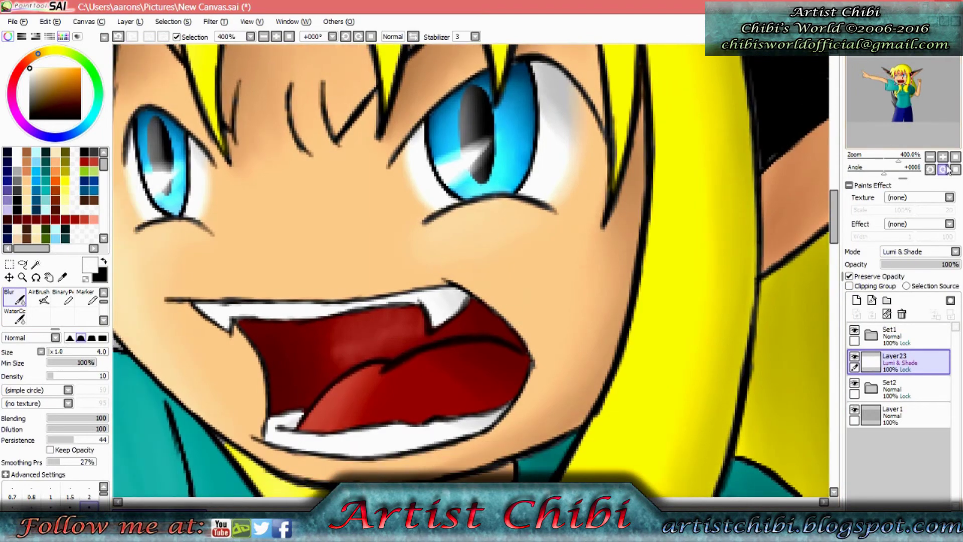
click(856, 300)
click(92, 300)
drag(336, 353, 410, 332)
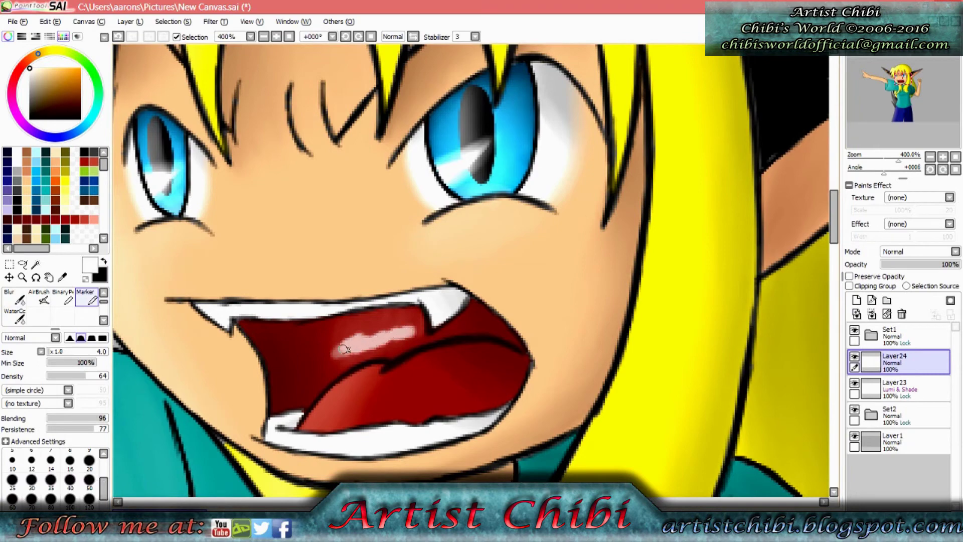
scroll(20, 297, up, 2)
click(20, 297)
key(ctrl+z)
drag(341, 350, 359, 350)
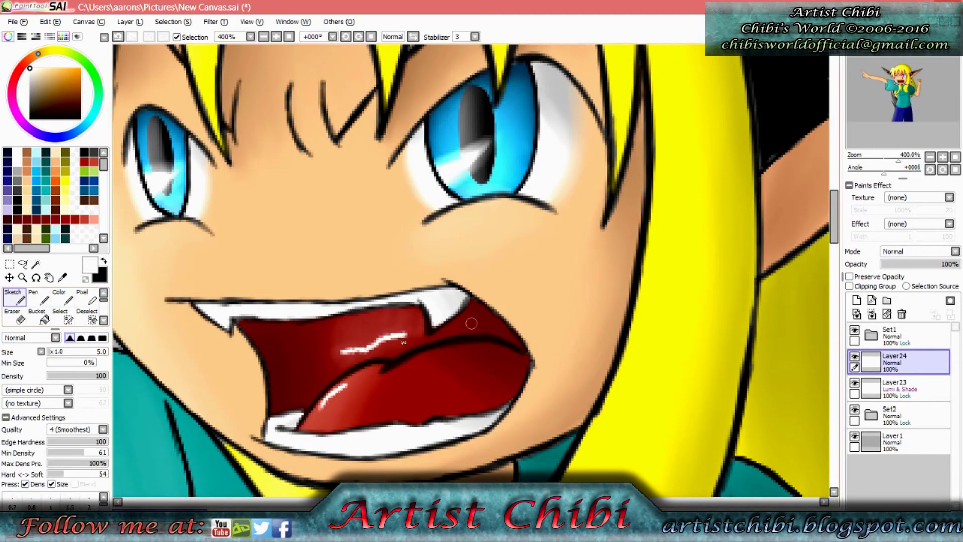
Paint a thin white highlight along the outer cheek edge on Layer24 with the Color pen at size 3.
mouse_move(560, 274)
mouse_down()
mouse_move(596, 306)
mouse_move(682, 327)
mouse_up()
click(63, 296)
drag(224, 301, 246, 366)
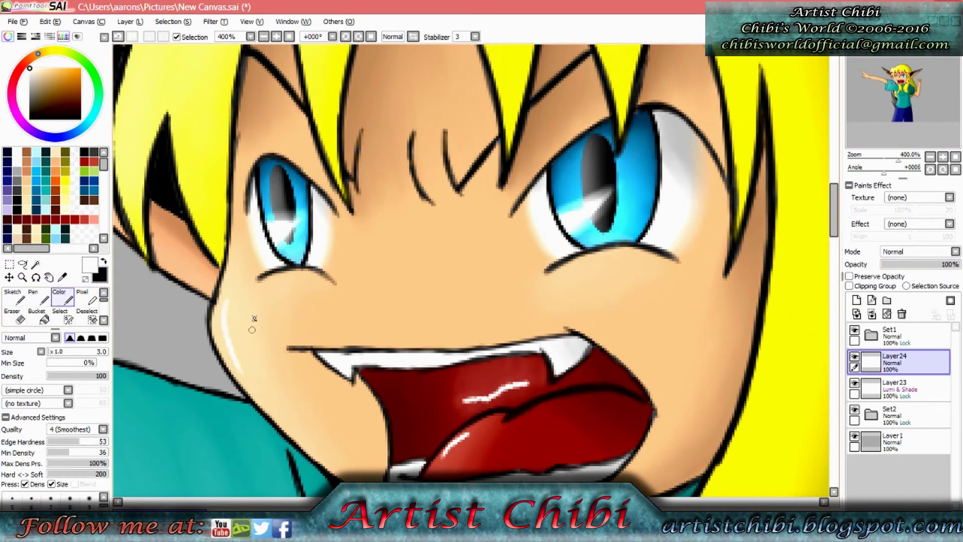
Paint red blush under both eyes on Layer24.
drag(906, 76, 904, 77)
mouse_move(42, 248)
mouse_down()
mouse_move(61, 253)
mouse_move(46, 249)
mouse_up()
click(75, 219)
drag(305, 291, 371, 290)
drag(612, 278, 696, 274)
Blend the mouth and tongue highlights with the Blur tool at size 4, and set Layer24's opacity to 34%.
drag(948, 265, 908, 265)
scroll(45, 318, down, 1)
click(16, 316)
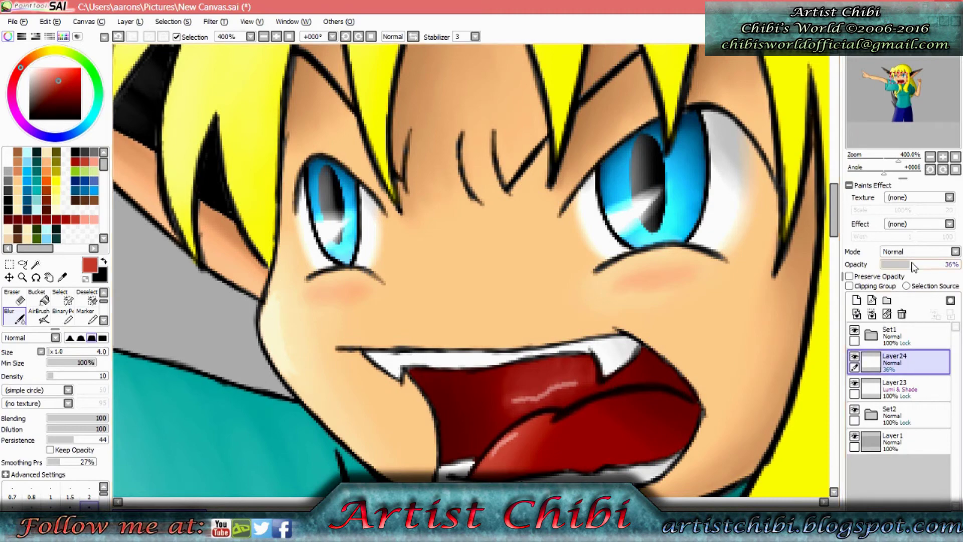
drag(913, 264, 958, 264)
drag(515, 402, 577, 383)
drag(516, 431, 494, 454)
drag(958, 264, 916, 264)
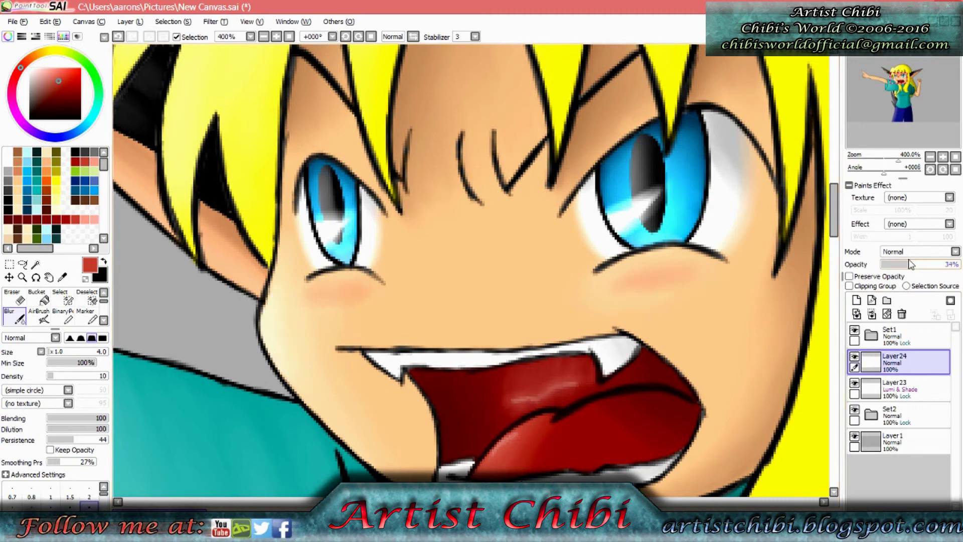
Set Layer24's blending mode to Luminosity, its layer opacity to 53%, and turn on Preserve Opacity.
scroll(925, 153, down, 5)
drag(903, 100, 928, 114)
scroll(917, 252, down, 4)
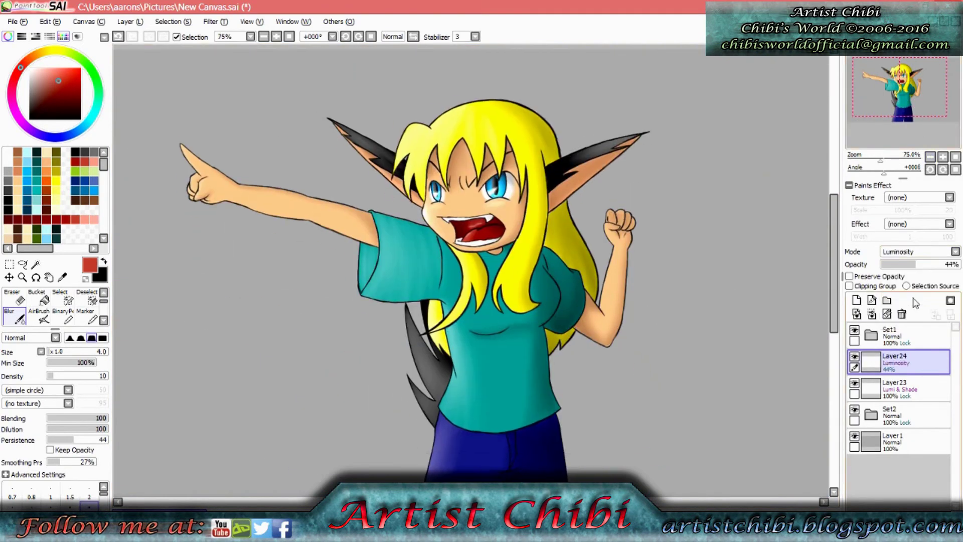
scroll(477, 211, up, 3)
scroll(925, 153, down, 4)
drag(915, 264, 904, 264)
scroll(502, 235, up, 5)
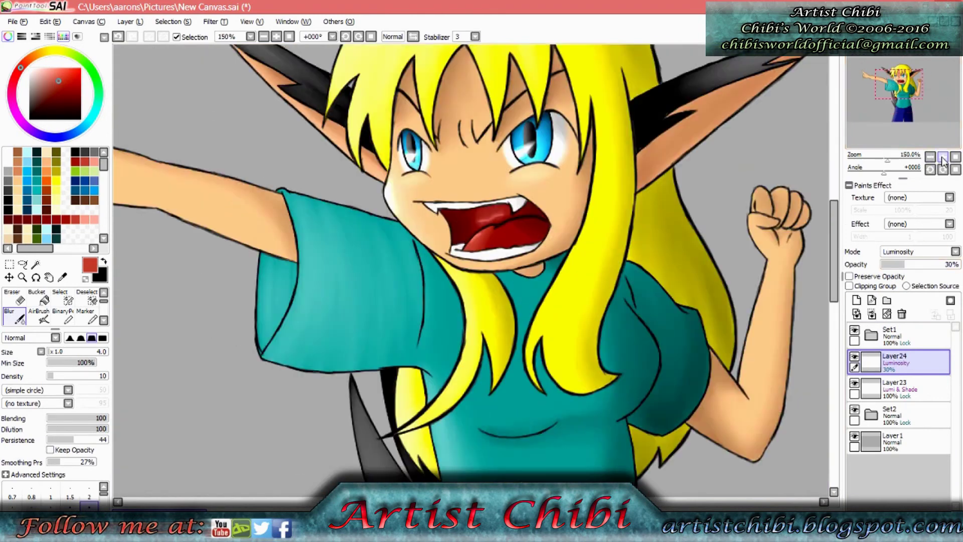
key(e)
click(931, 156)
drag(904, 264, 921, 264)
scroll(907, 153, down, 5)
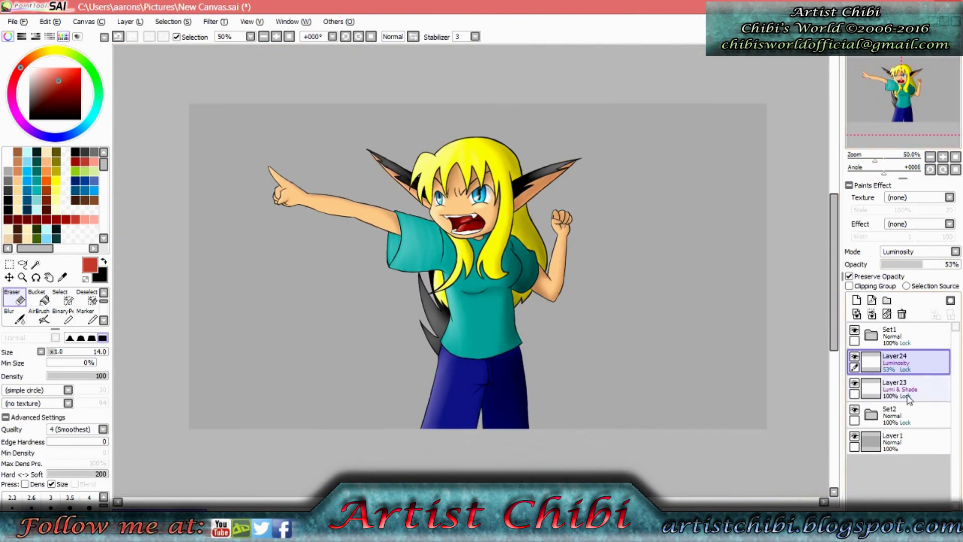
Move Layer24 and Layer23 into the Set2 folder, collapse the folder, and hide the grey background Layer1.
click(871, 415)
drag(955, 451, 953, 504)
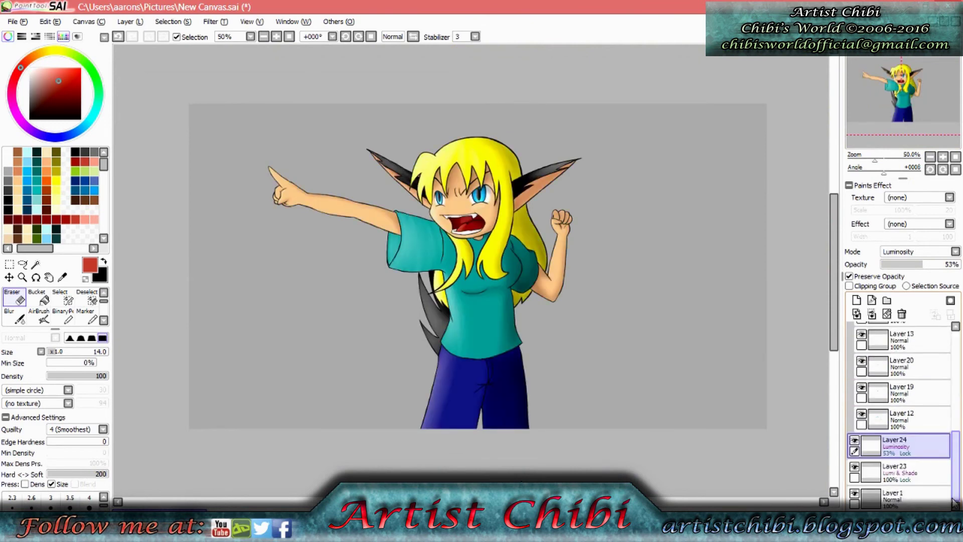
click(910, 415)
drag(912, 386, 897, 361)
click(871, 361)
click(854, 385)
click(856, 300)
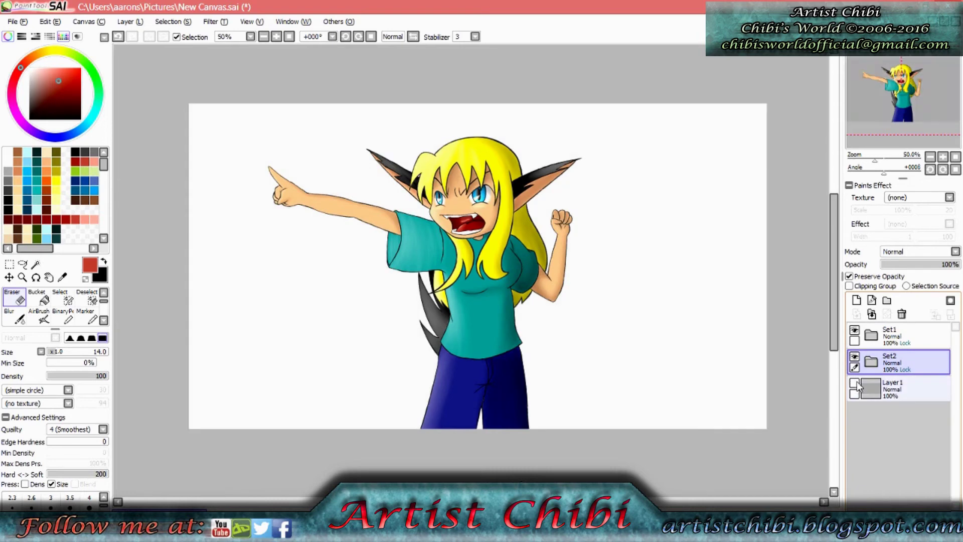
scroll(55, 306, up, 2)
click(15, 299)
key(ctrl+z)
mouse_move(582, 203)
mouse_down()
mouse_move(686, 170)
mouse_move(665, 189)
mouse_up()
drag(581, 203, 636, 186)
mouse_move(622, 195)
mouse_down()
mouse_move(718, 161)
mouse_move(662, 200)
mouse_move(556, 199)
mouse_up()
key(ctrl+z)
key(ctrl+z)
key(ctrl+z)
key(ctrl+z)
key(ctrl+z)
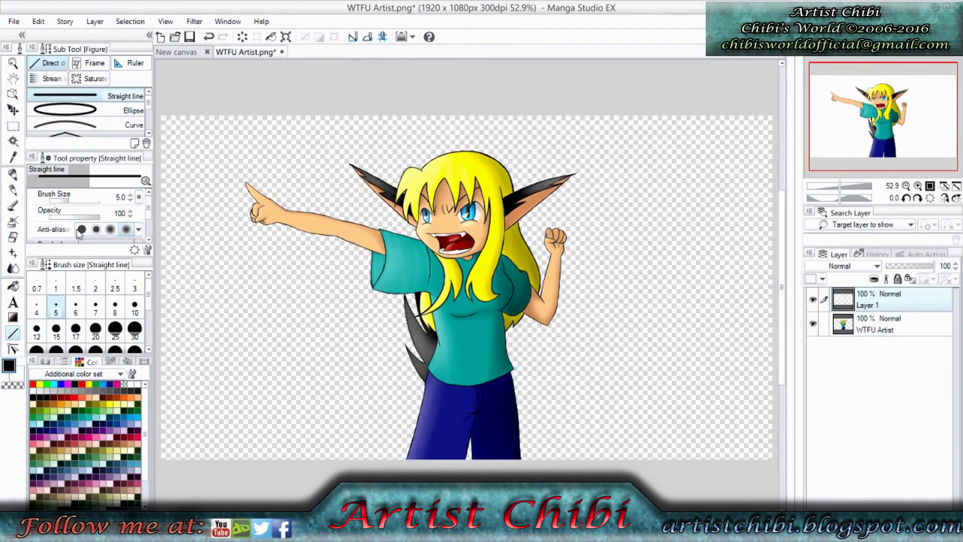
Add a new layer beneath the WTFU Artist layer and fill it with white.
drag(239, 321, 299, 401)
key(ctrl+z)
key(ctrl+shift+n)
drag(877, 299, 877, 351)
key(g)
click(652, 301)
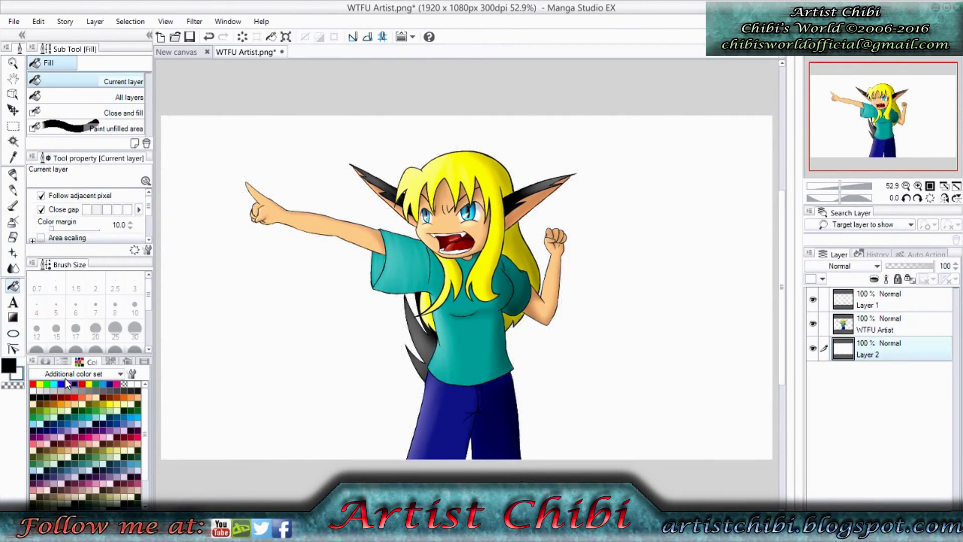
Draw a black elliptical speech balloon with a curved tail pointing towards the raised fist on Layer 1, using brush size 5.
key(u)
click(874, 305)
drag(585, 136, 746, 274)
click(134, 125)
drag(599, 244, 566, 255)
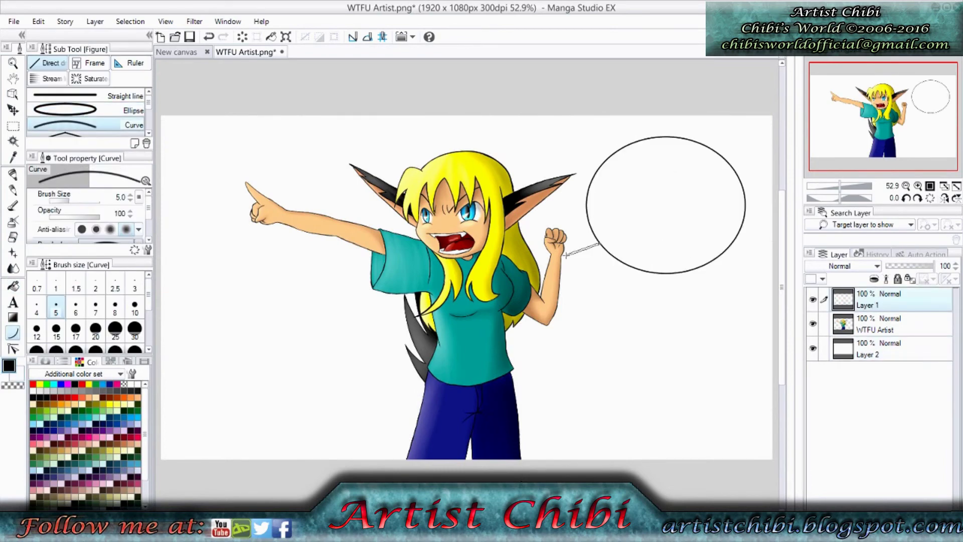
click(579, 269)
Erase the excess outline where the tail joins the speech balloon, using the Block eraser at size 10.
scroll(578, 269, up, 5)
key(e)
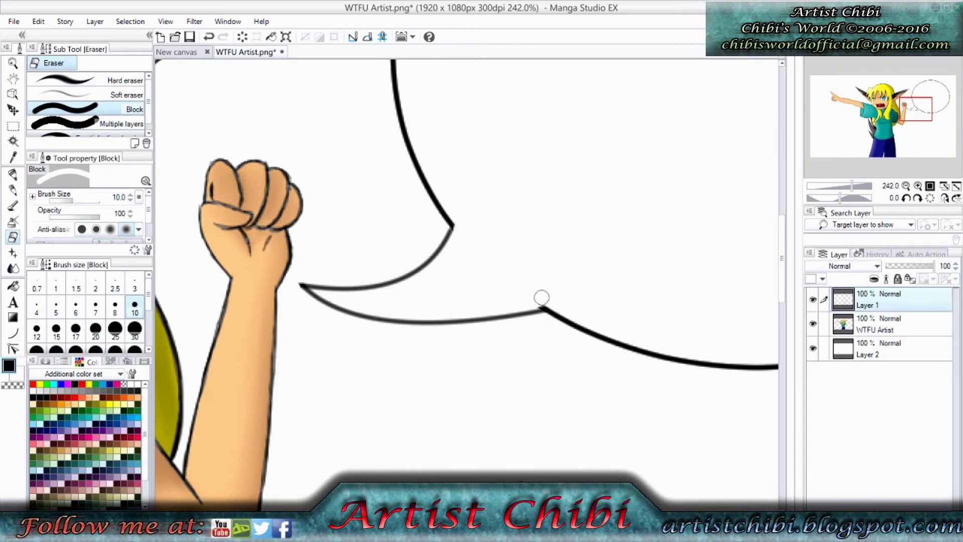
click(541, 297)
scroll(542, 296, down, 5)
Add the text "WTFU" at size 28 and, beneath it, "Where's the fair use?" at size 11.4 inside the balloon.
key(t)
click(633, 254)
text(WTFU)
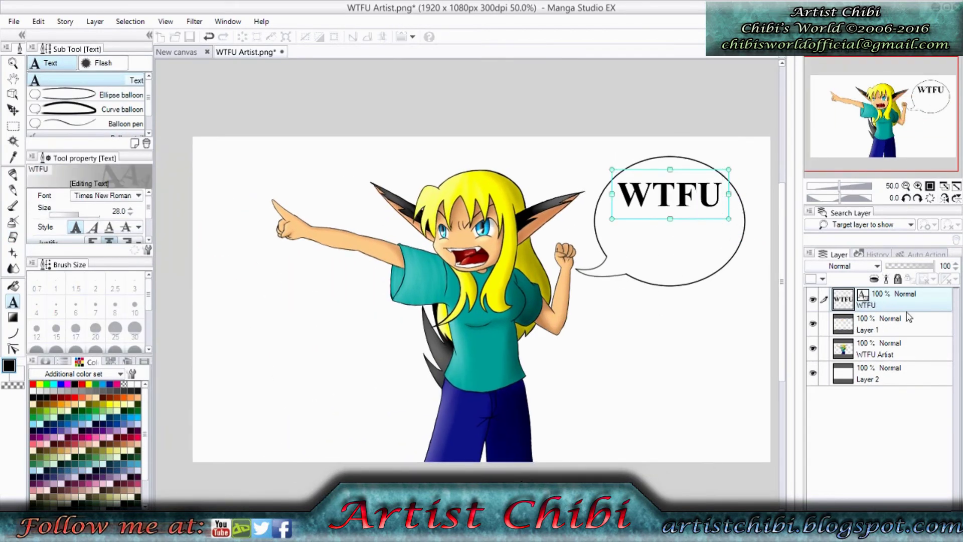
click(675, 258)
text(Where's the fair use?)
drag(777, 301, 762, 249)
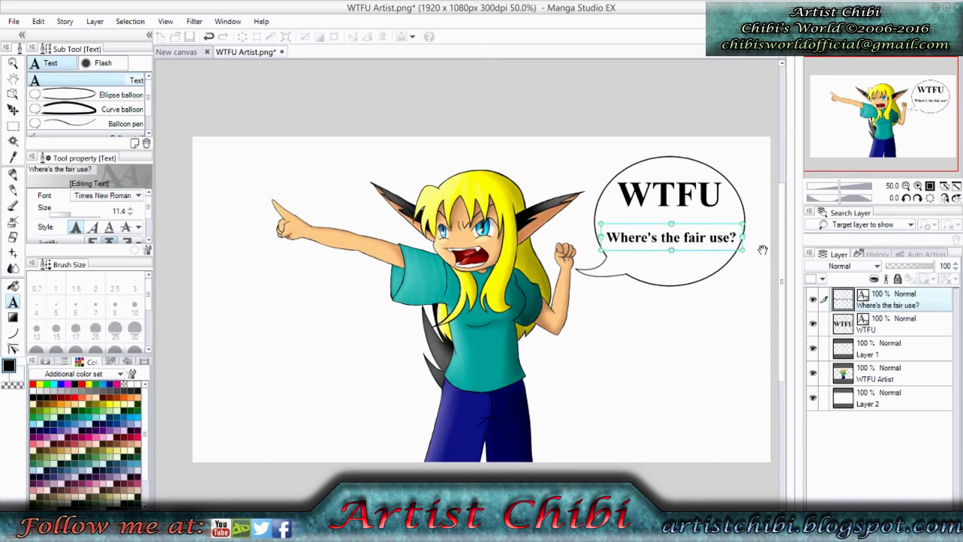
Enclose "Where's the fair use?" in parentheses and reposition both text lines closer together inside the balloon.
key(Home)
text(()
key(End)
text())
key(Escape)
drag(693, 222, 687, 221)
drag(685, 179, 685, 189)
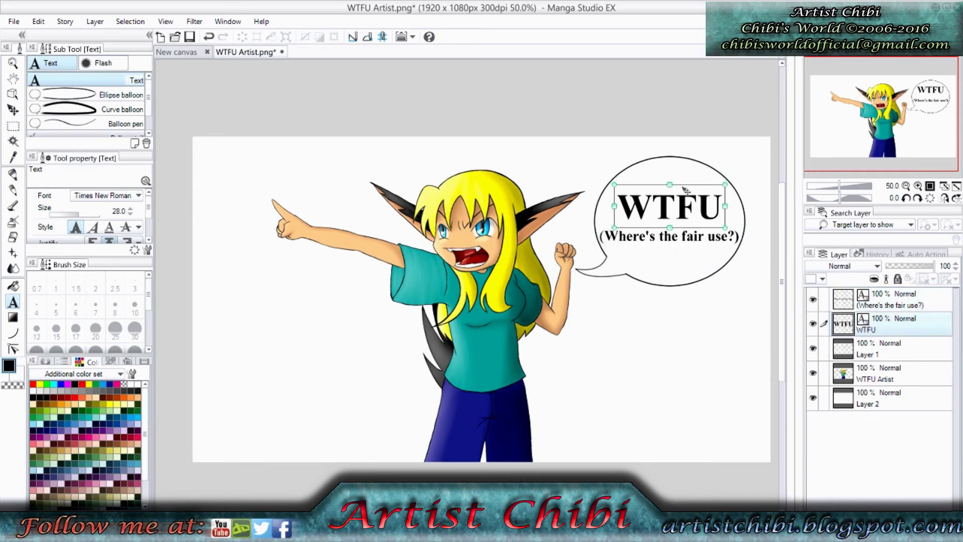
Fill the speech balloon's interior, including the tail tip, with white on a new layer between WTFU Artist and Layer 2.
click(886, 394)
click(882, 348)
key(w)
click(668, 279)
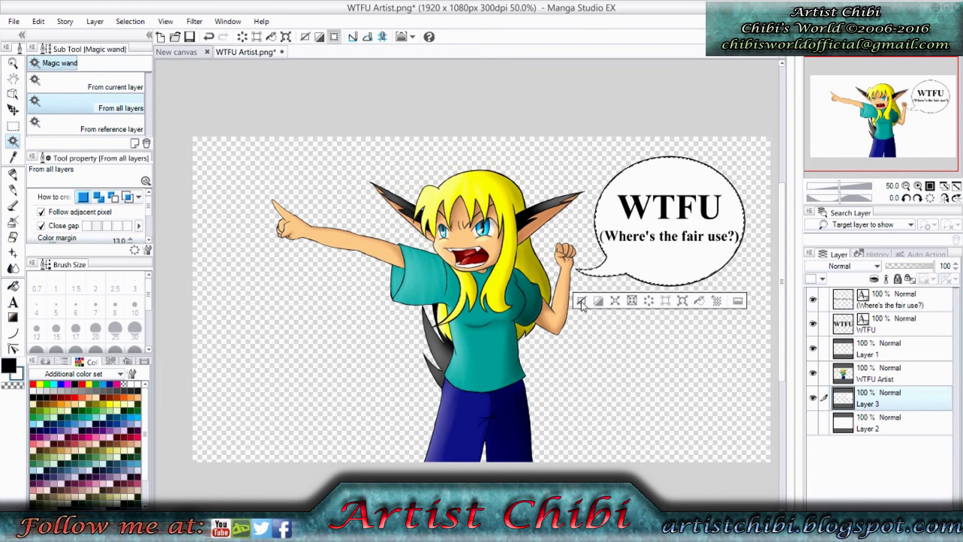
scroll(582, 305, up, 10)
key(p)
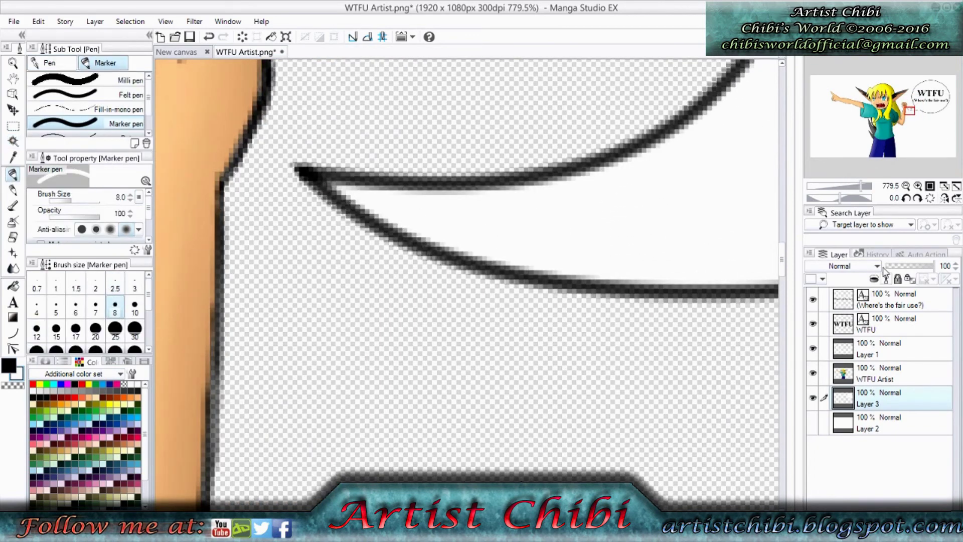
scroll(581, 305, down, 10)
Make Layer 2 visible, switch to the Sunset colour set, and fill the layer with sky blue.
click(883, 423)
key(b)
click(812, 423)
key(g)
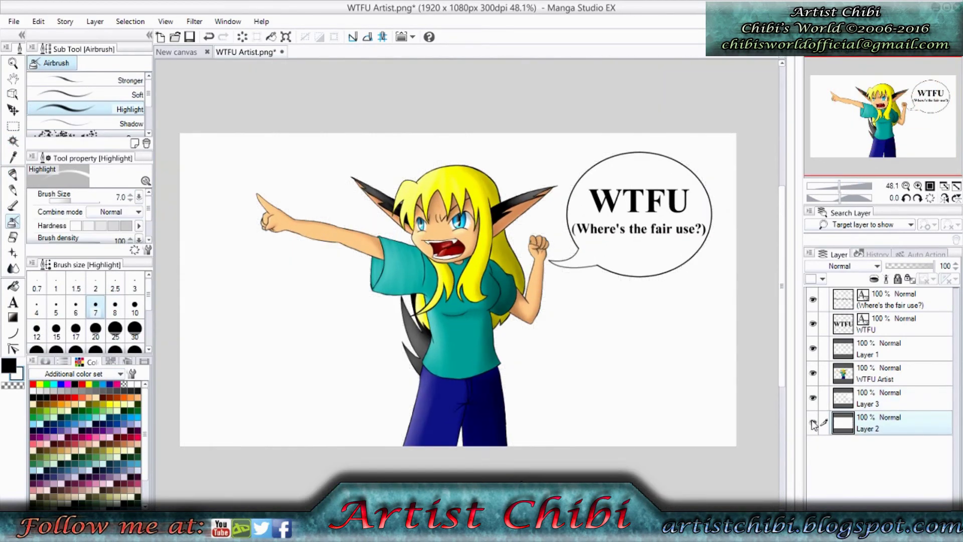
click(120, 373)
click(40, 312)
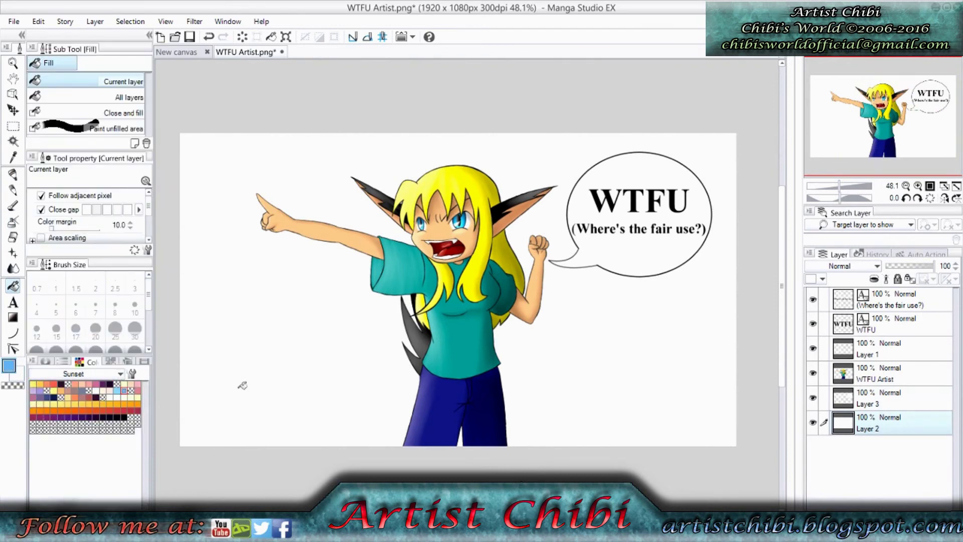
click(242, 385)
Paint a light blue horizontal band across the middle of Layer 2 with the Marker pen.
click(15, 173)
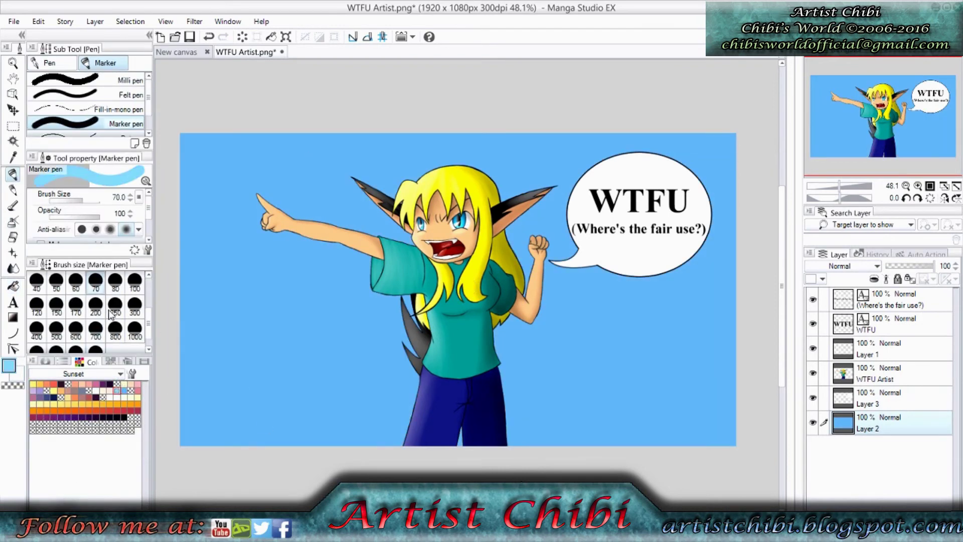
mouse_move(179, 246)
mouse_down()
mouse_move(524, 248)
mouse_move(582, 275)
mouse_move(727, 303)
mouse_up()
alt+click(694, 246)
Hide every layer except Layer 2 and paint a pale pink band below the light blue one with the size 100 Marker pen.
key(^)
key(^)
key(^)
key(^)
key(^)
key(^)
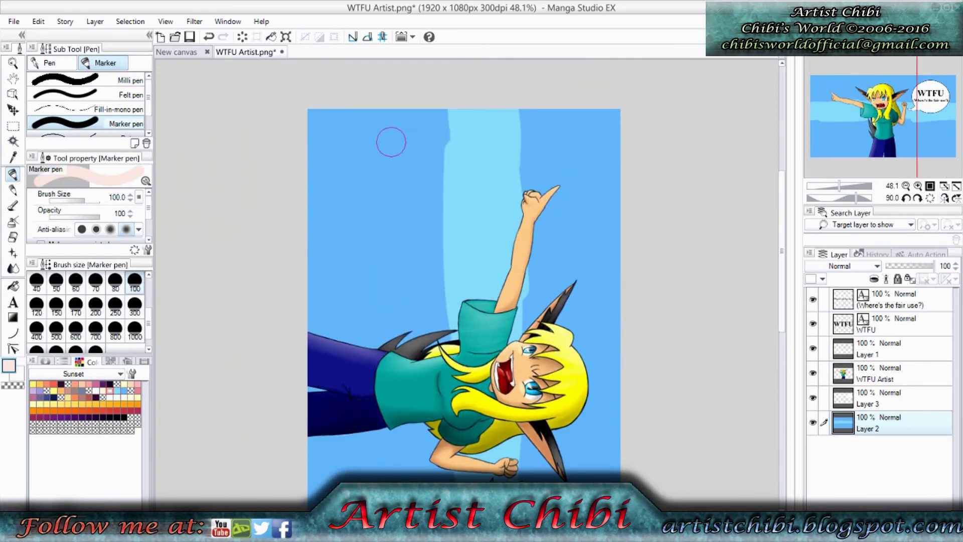
drag(434, 114, 435, 281)
drag(436, 281, 438, 398)
drag(812, 299, 813, 373)
click(812, 397)
scroll(416, 200, down, 1)
drag(415, 112, 420, 469)
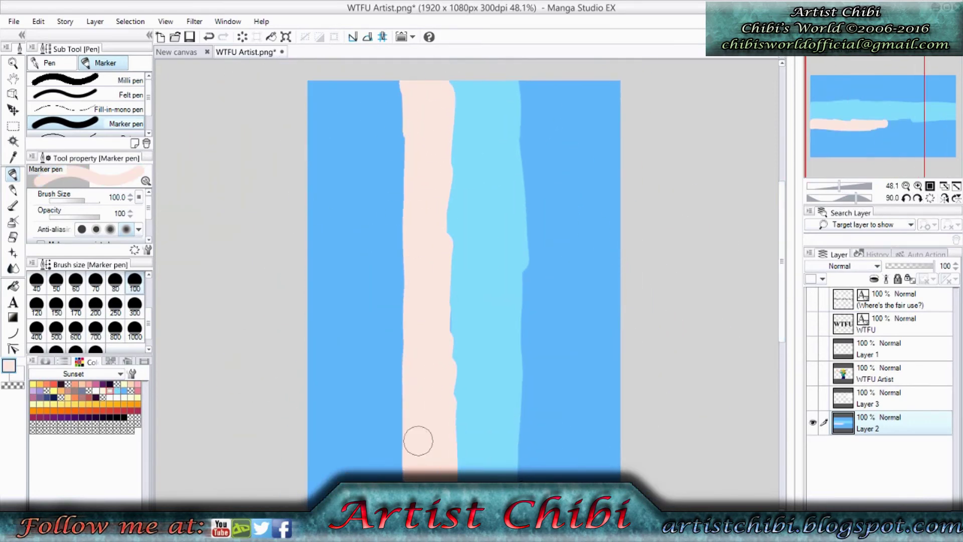
Paint a cream band below the pink one on Layer 2 and fill the remaining lowest area with white.
scroll(432, 311, down, 1)
mouse_move(409, 351)
mouse_down()
mouse_move(377, 395)
mouse_move(377, 155)
mouse_move(376, 413)
mouse_up()
scroll(376, 281, up, 2)
key(g)
click(326, 310)
Smooth the colour bands on Layer 2 into a gradient sky with the Blend tool at size 100.
key(j)
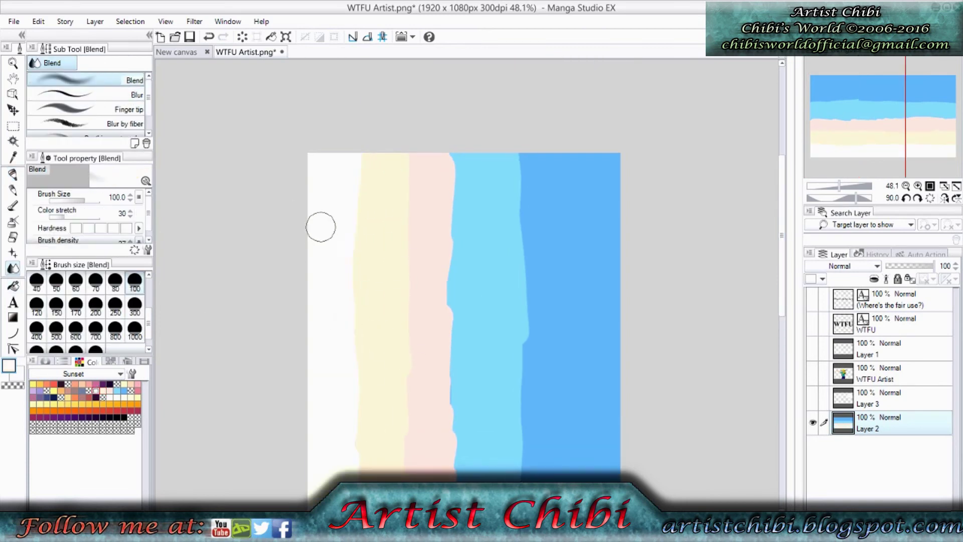
key(ctrl+z)
drag(517, 283, 521, 471)
key(ctrl+@)
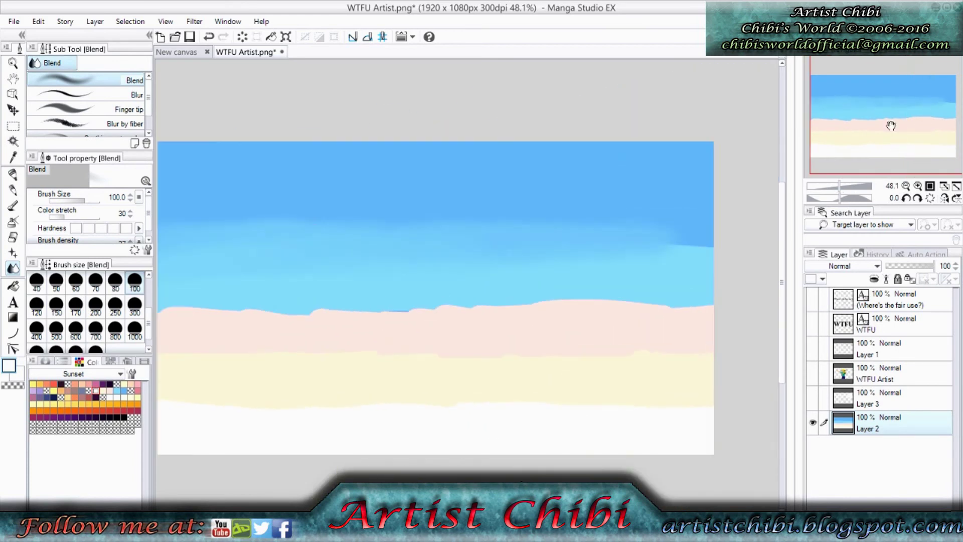
mouse_move(409, 306)
mouse_down()
mouse_move(161, 307)
mouse_move(619, 308)
mouse_move(388, 335)
mouse_up()
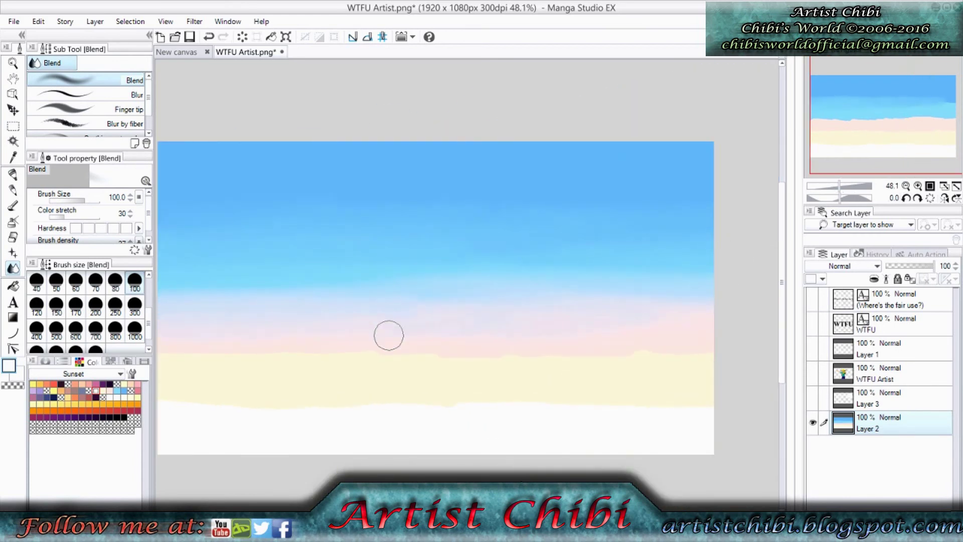
click(101, 95)
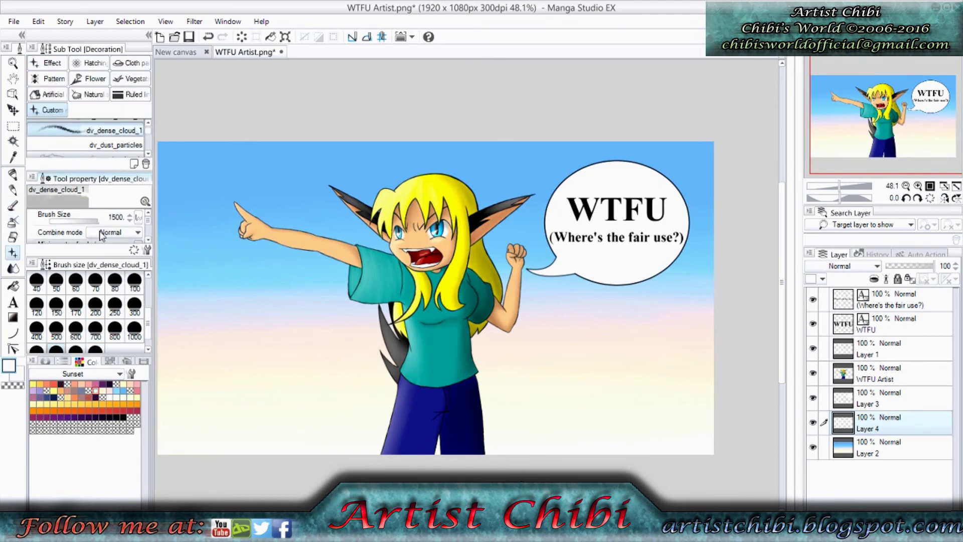
Paint white clouds across the sky on Layer 4 with the custom dense cloud brushes.
drag(90, 257, 91, 285)
drag(150, 153, 149, 219)
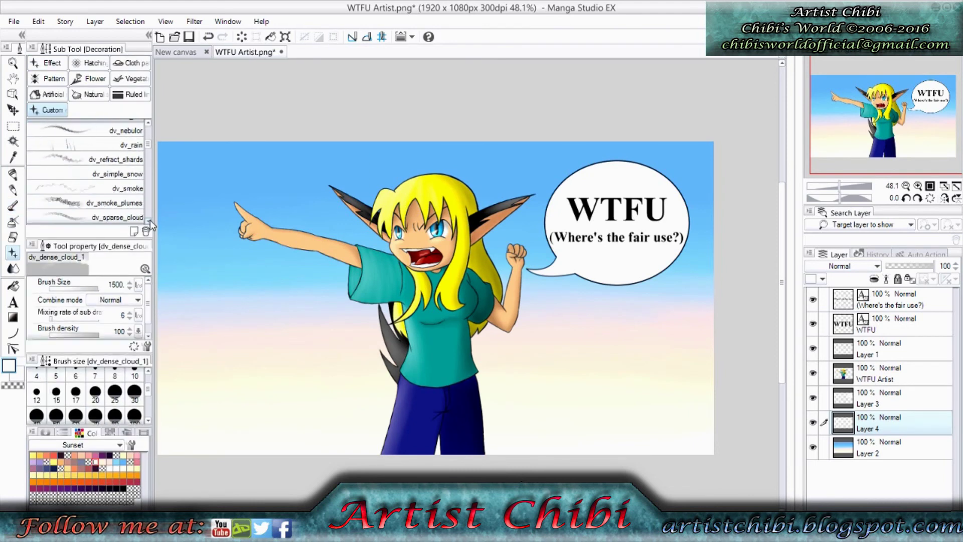
scroll(149, 220, up, 5)
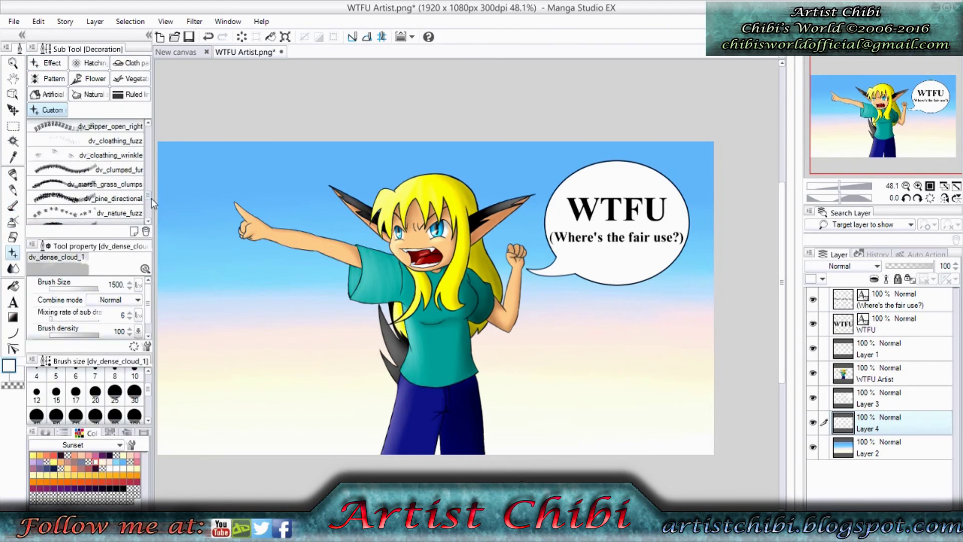
mouse_move(171, 160)
mouse_down()
mouse_move(194, 151)
mouse_move(548, 151)
mouse_up()
key(ctrl+z)
drag(189, 172, 747, 291)
click(114, 185)
mouse_move(216, 150)
mouse_down()
mouse_move(688, 161)
mouse_move(195, 423)
mouse_up()
click(114, 199)
Try a different blending mode on Layer 4, and return it to Normal.
click(842, 266)
click(826, 375)
click(842, 265)
click(818, 279)
Soften the clouds on Layer 4 with the Blur (strong) filter.
key(j)
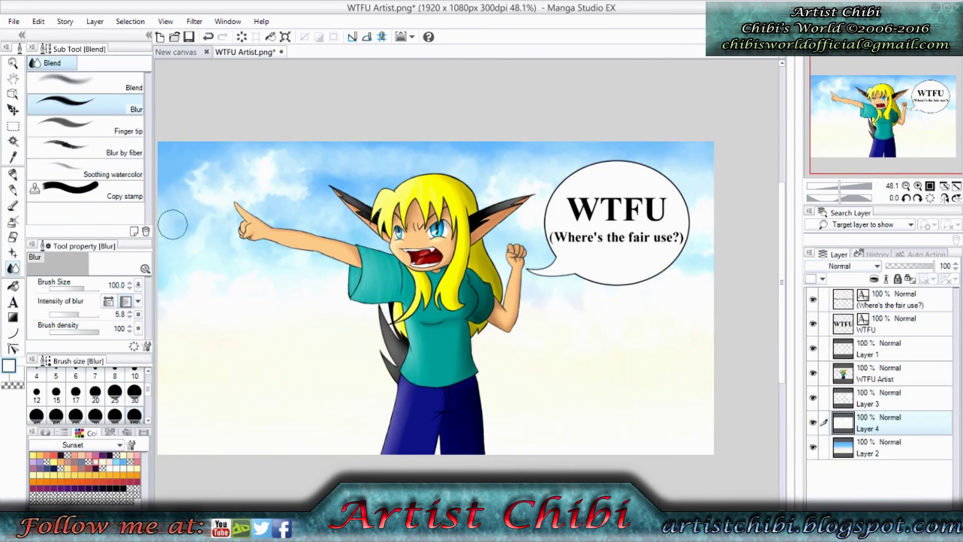
click(195, 21)
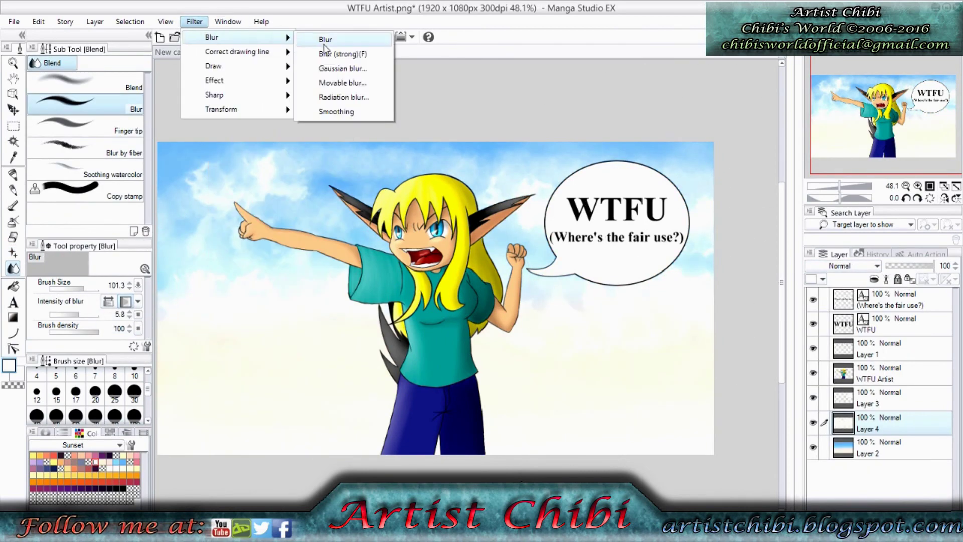
click(360, 52)
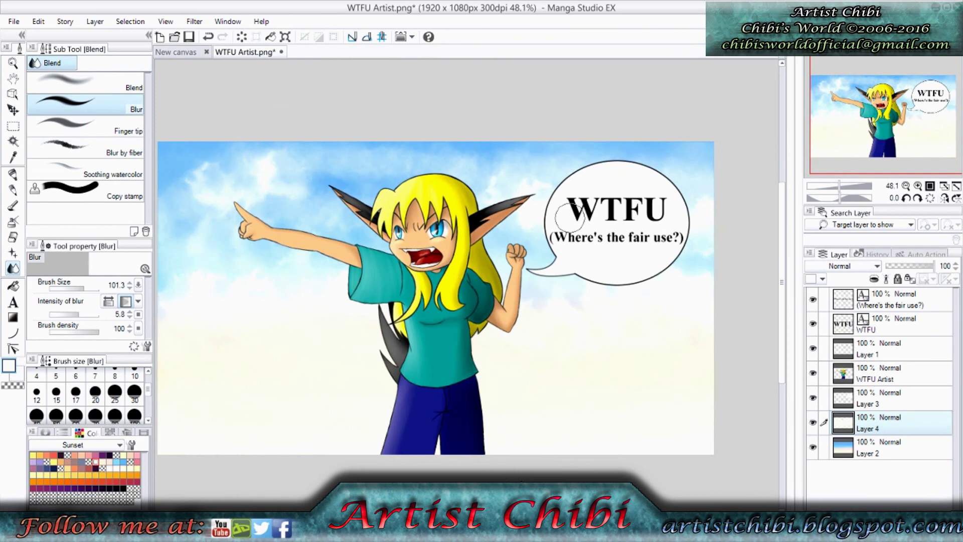
Spray white bokeh circles on Layer 5 with dv_bokeh_spray, and scatter white stars along the sky's upper edge on Layer 6 below Layer 4.
click(75, 444)
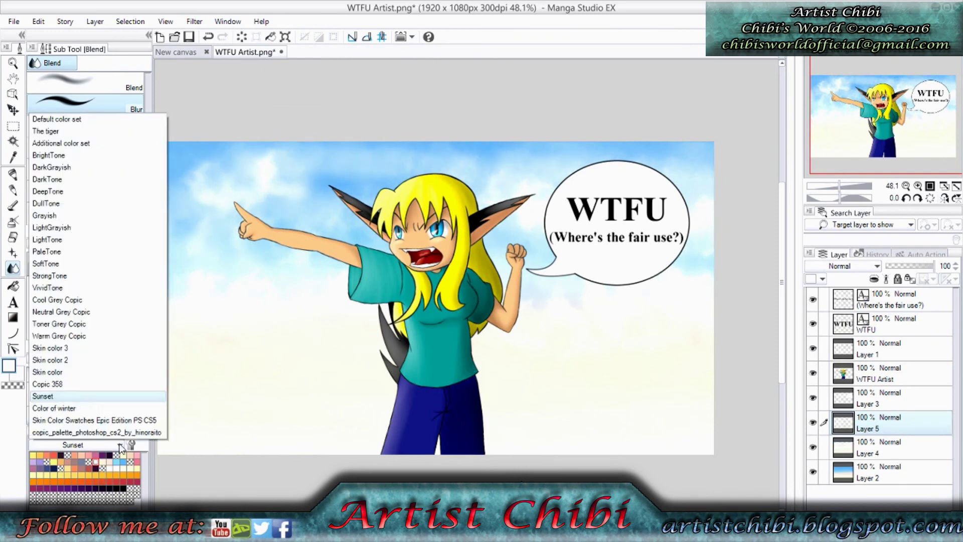
click(111, 117)
key(b)
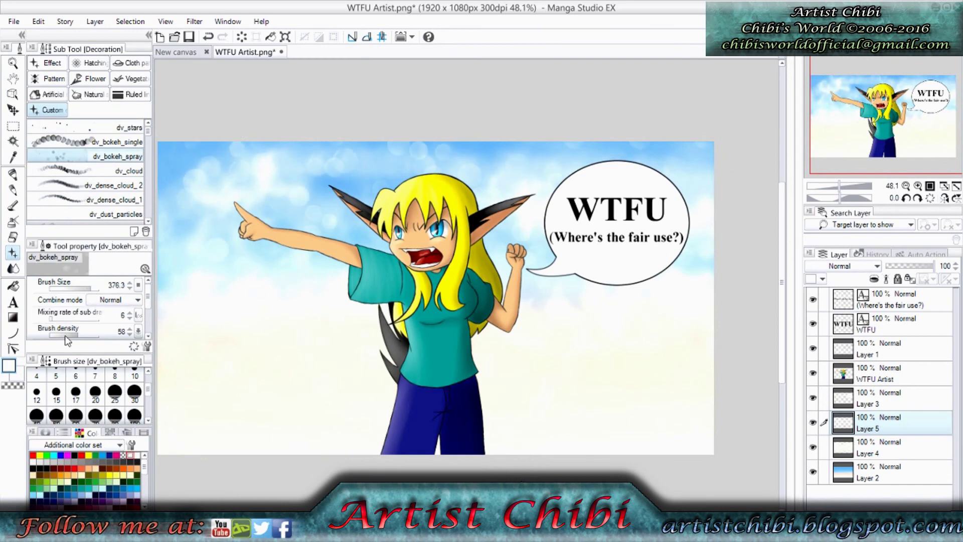
drag(149, 145, 149, 132)
click(13, 268)
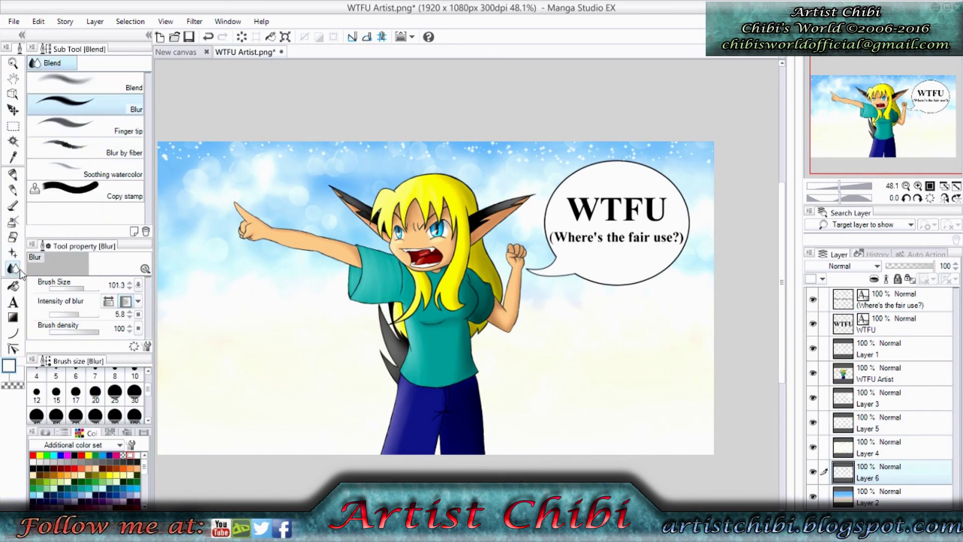